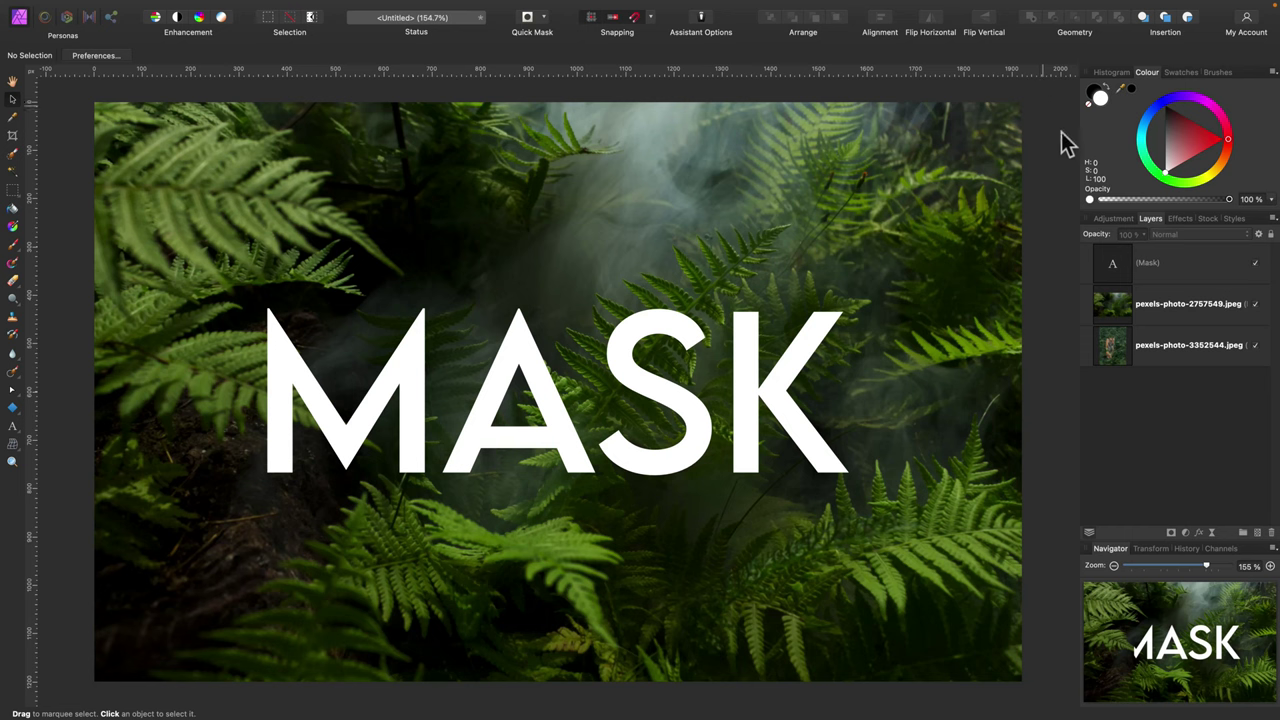
# - Hide the MASK text layer and add a white mask to the pexels-photo-2757549 fern layer, then select that mask
pyautogui.click(1202, 265)
pyautogui.click(1254, 265)
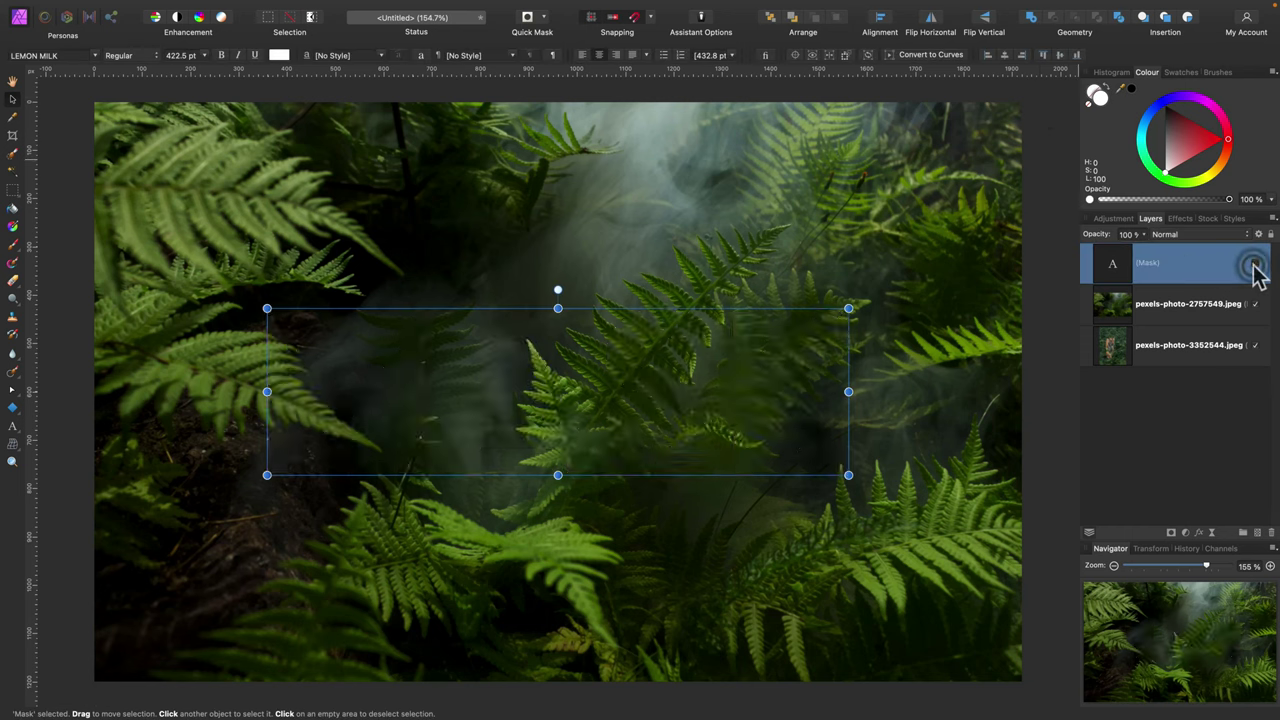
pyautogui.click(1215, 301)
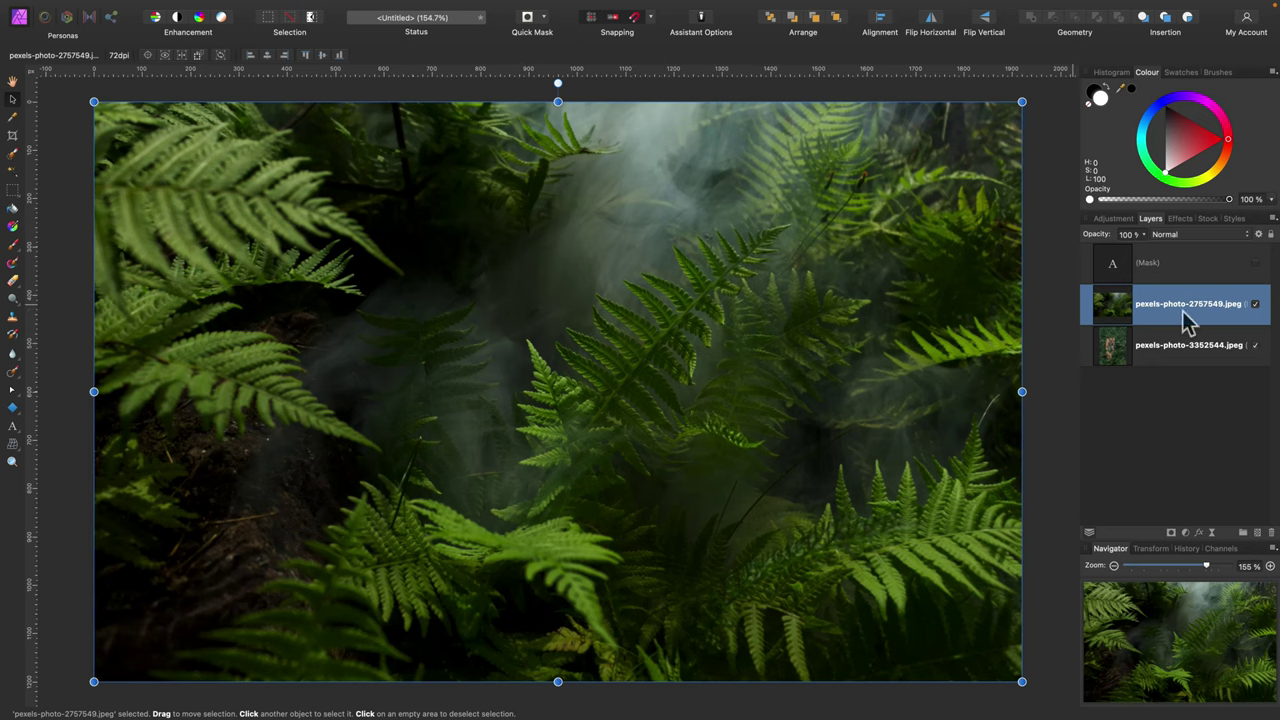
pyautogui.click(1172, 534)
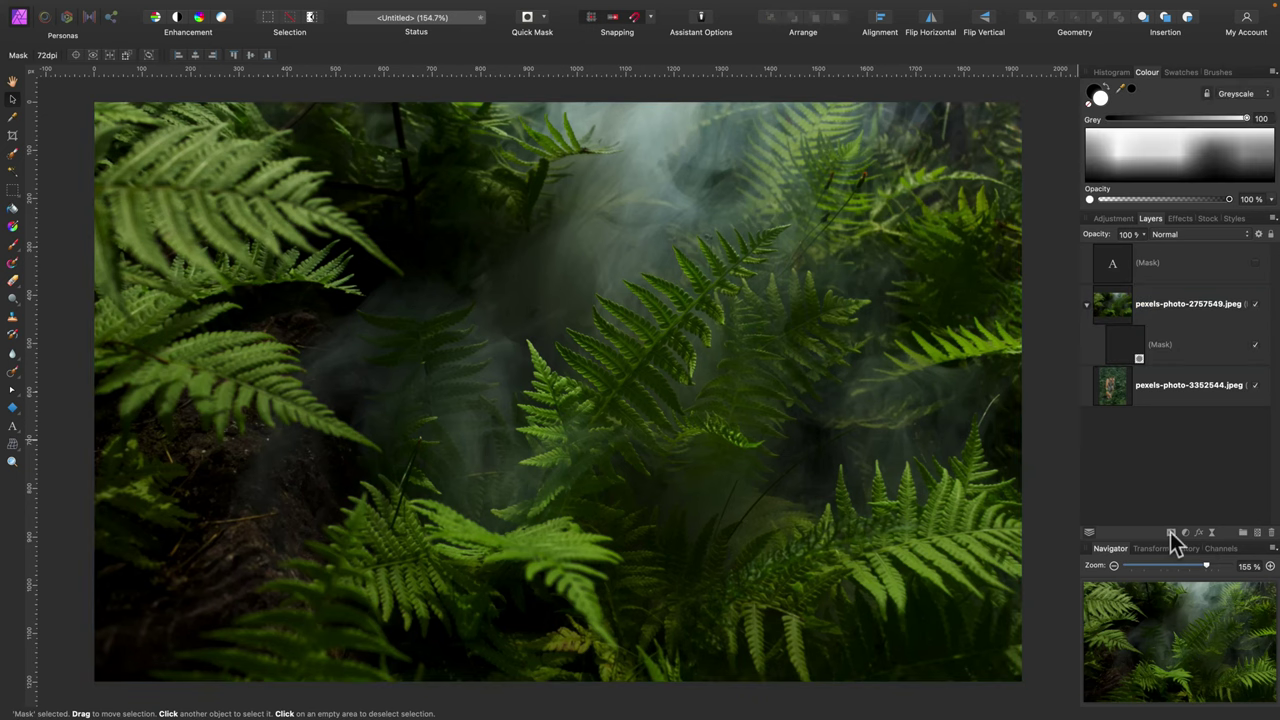
pyautogui.click(1125, 347)
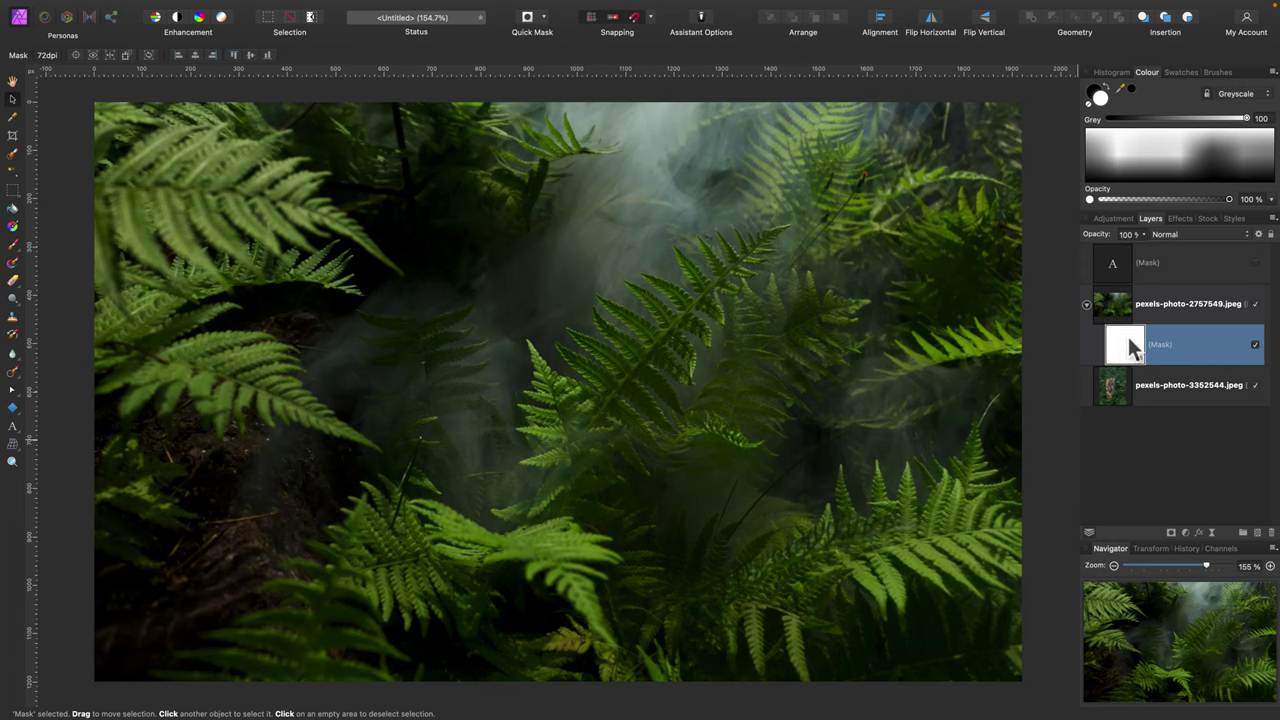
# - Choose the 64 px Basic brush from the brush presets
pyautogui.click(1219, 74)
pyautogui.scroll(-6, 1185, 175)
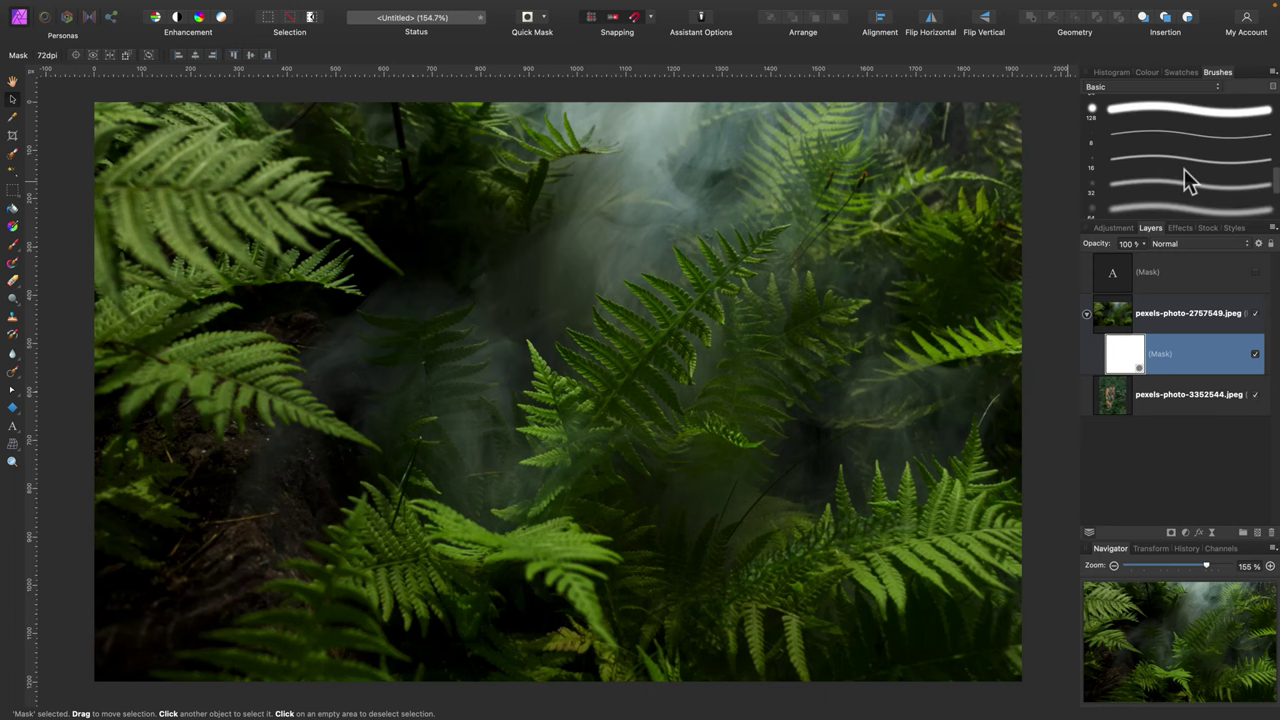
pyautogui.scroll(2, 1183, 170)
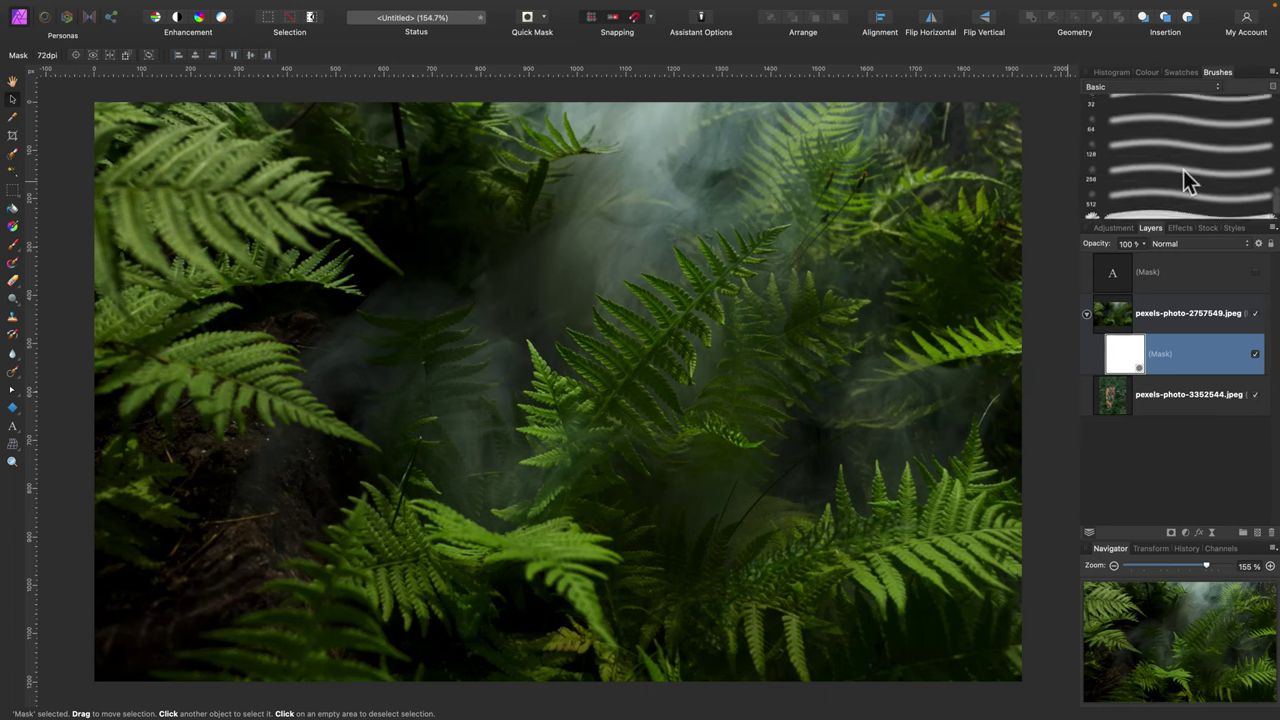
pyautogui.click(1170, 120)
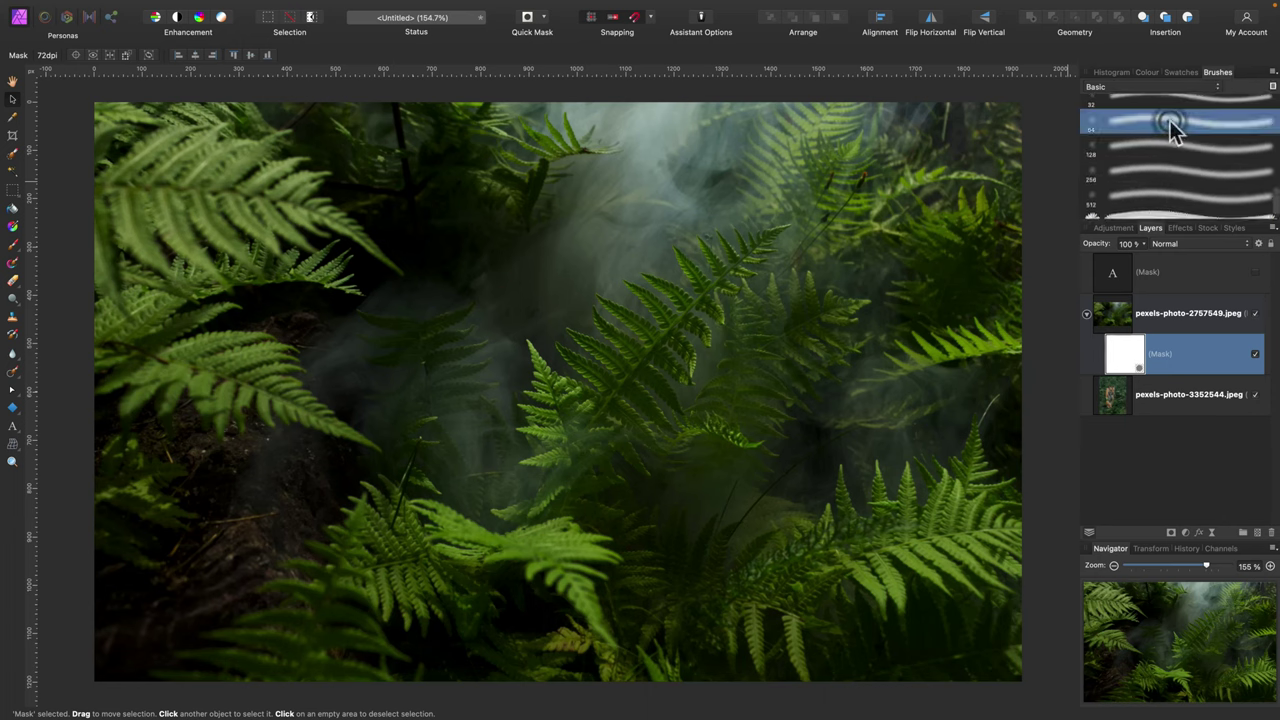
# - Set the Paint Brush to black at 25% flow and start painting the mask to reveal the tiger
pyautogui.click(12, 245)
pyautogui.click(1146, 72)
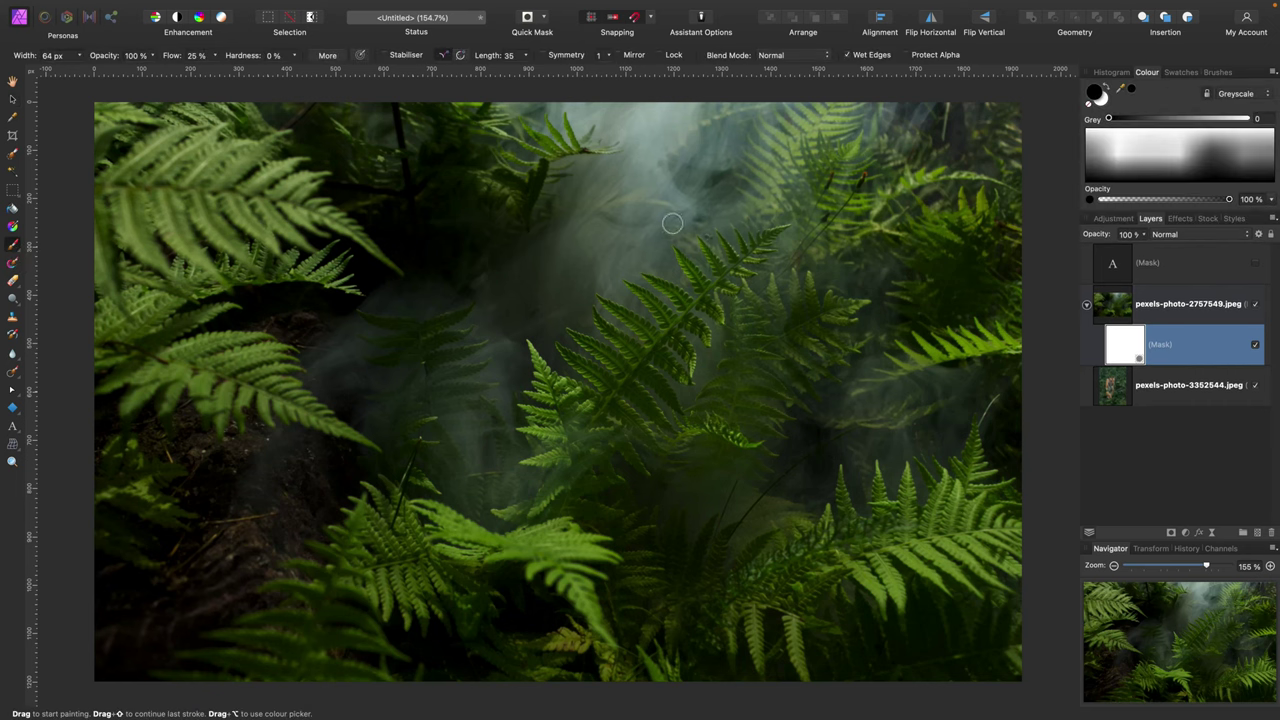
pyautogui.scroll(1, 655, 238)
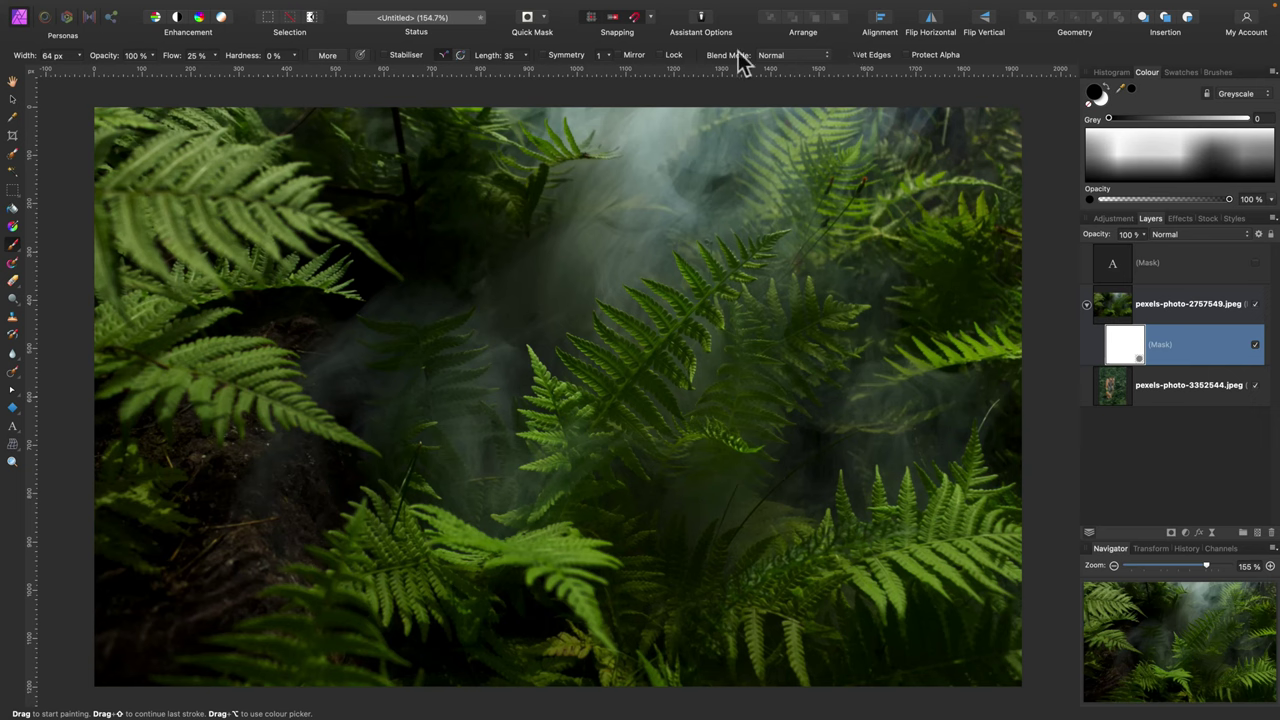
pyautogui.click(214, 57)
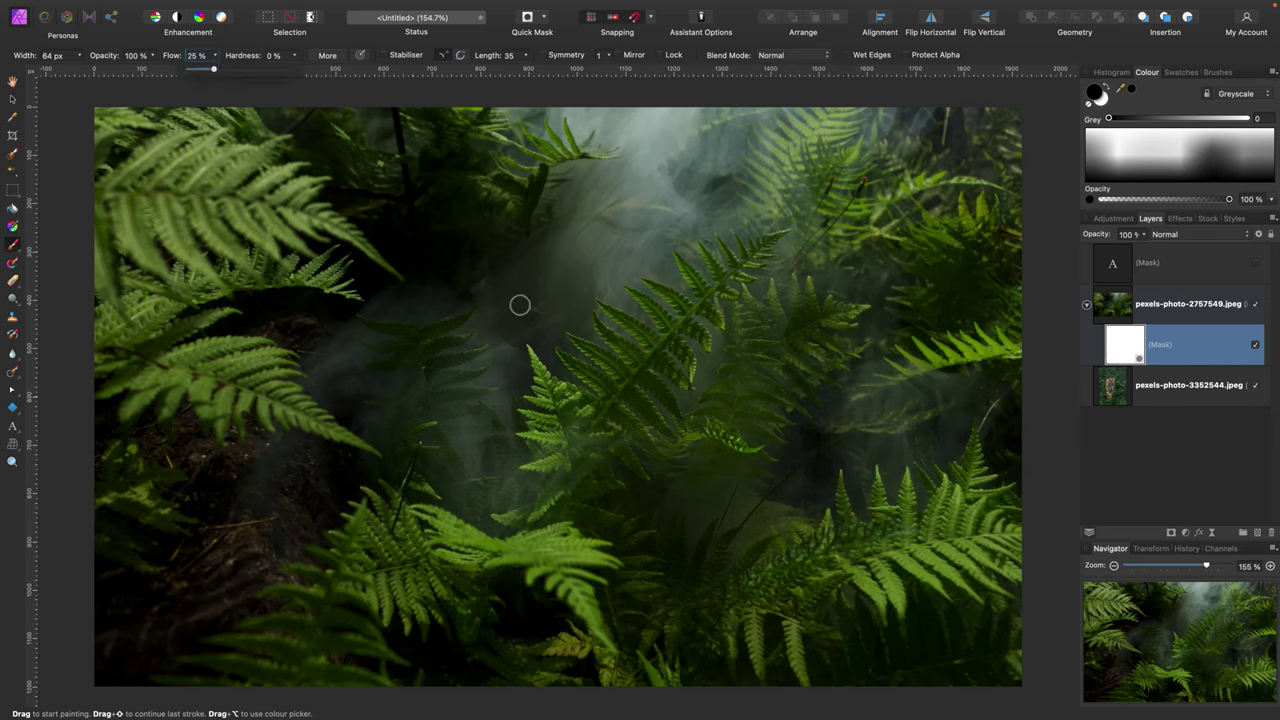
pyautogui.moveTo(519, 305)
pyautogui.mouseDown()
pyautogui.moveTo(506, 294)
pyautogui.moveTo(560, 298)
pyautogui.moveTo(504, 287)
pyautogui.mouseUp()
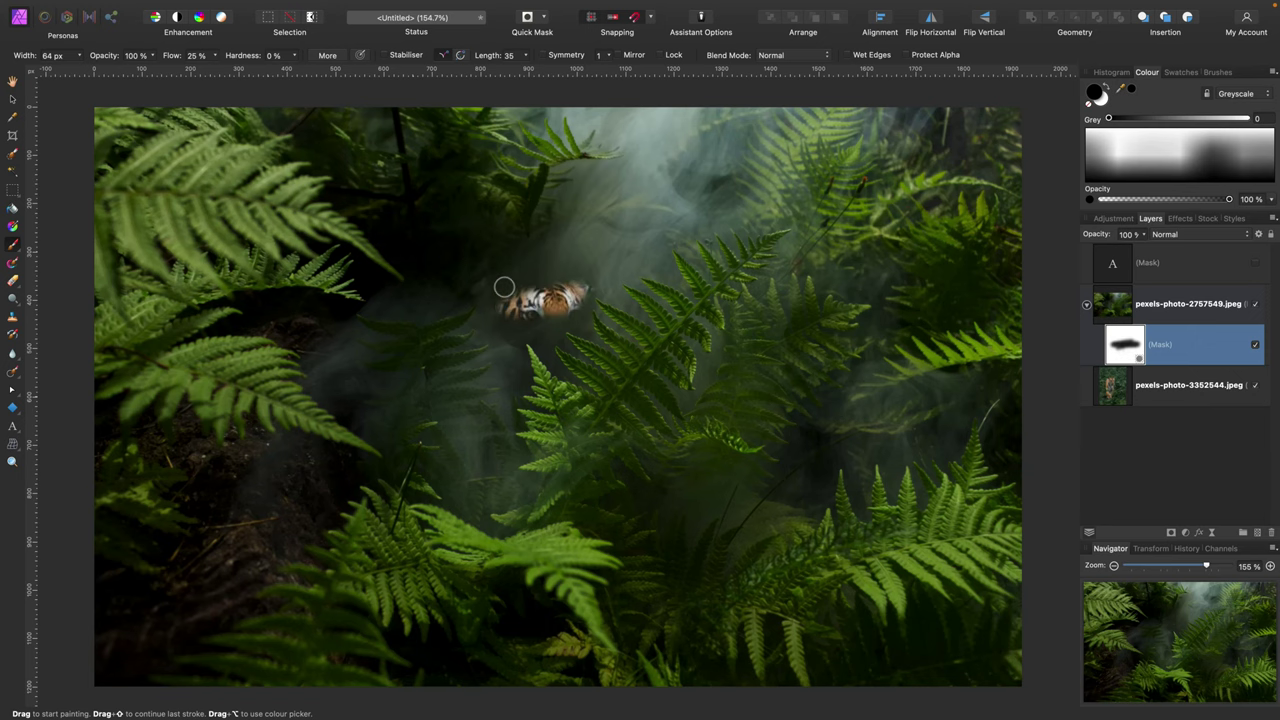
# - Enlarge the brush to 148 px and reveal the tiger's head, shoulder, flank and face
pyautogui.press(']')
pyautogui.press(']')
pyautogui.press(']')
pyautogui.press(']')
pyautogui.press(']')
pyautogui.hscroll(-1, 498, 283)
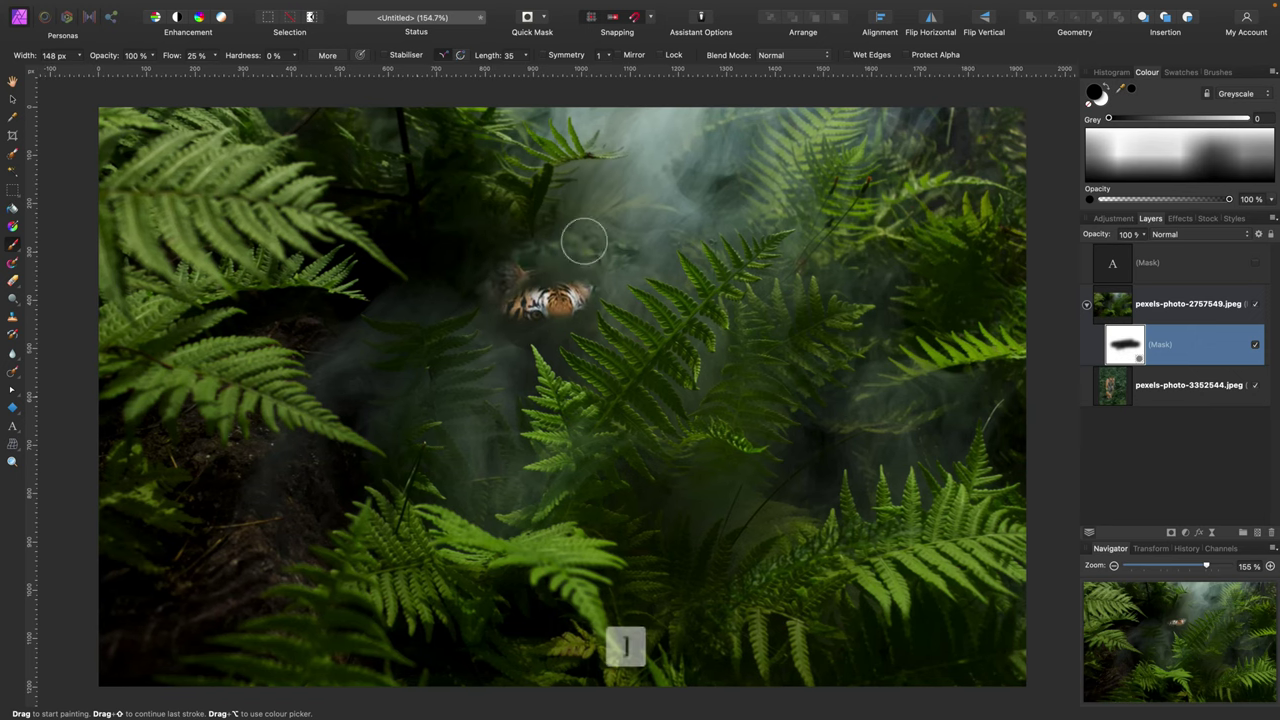
pyautogui.moveTo(423, 274)
pyautogui.mouseDown()
pyautogui.moveTo(649, 270)
pyautogui.moveTo(427, 300)
pyautogui.moveTo(569, 294)
pyautogui.moveTo(435, 322)
pyautogui.moveTo(421, 338)
pyautogui.moveTo(516, 354)
pyautogui.moveTo(495, 378)
pyautogui.moveTo(543, 394)
pyautogui.moveTo(555, 431)
pyautogui.moveTo(455, 440)
pyautogui.mouseUp()
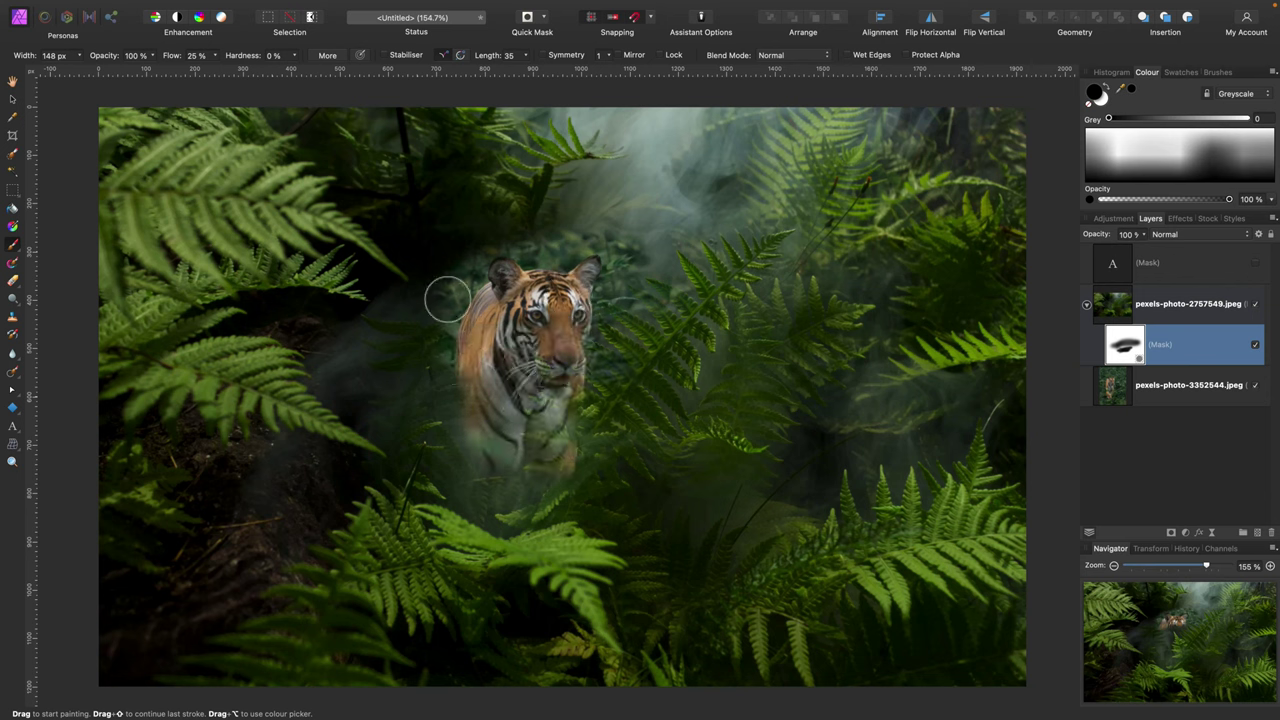
pyautogui.moveTo(447, 300); pyautogui.dragTo(434, 423)
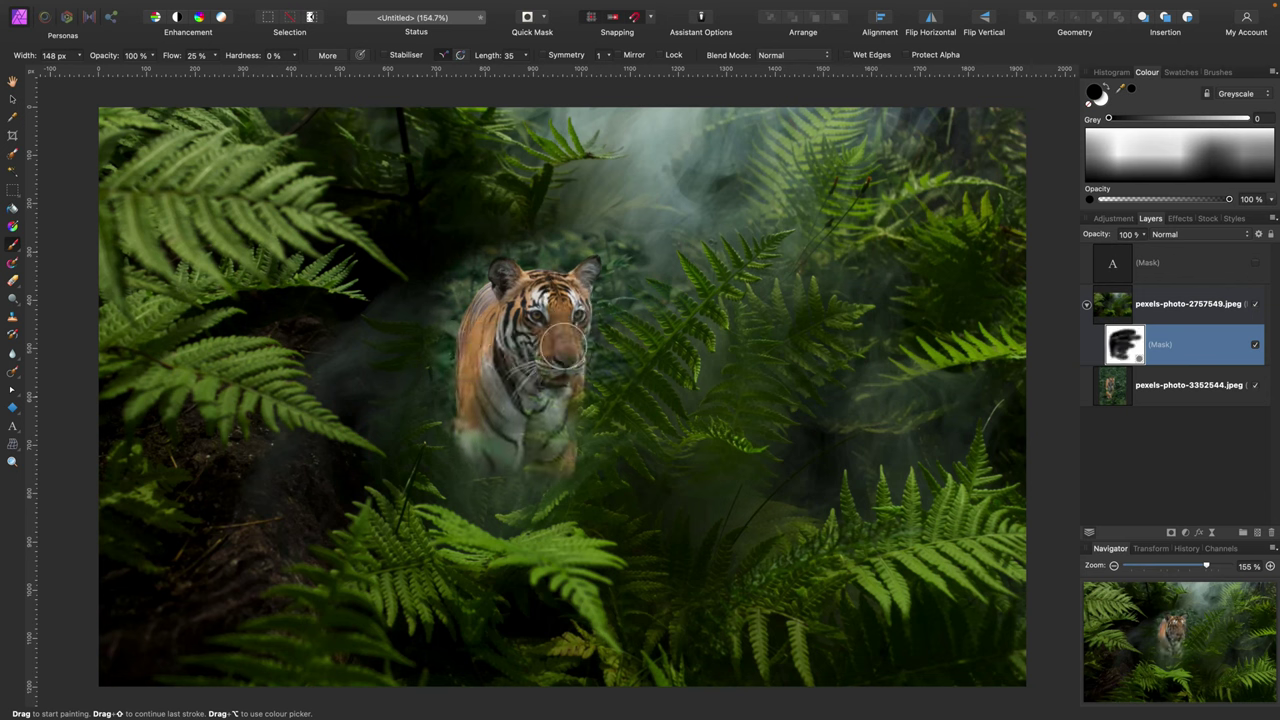
pyautogui.moveTo(563, 343)
pyautogui.mouseDown()
pyautogui.moveTo(509, 423)
pyautogui.moveTo(500, 488)
pyautogui.moveTo(445, 472)
pyautogui.moveTo(452, 426)
pyautogui.moveTo(499, 458)
pyautogui.mouseUp()
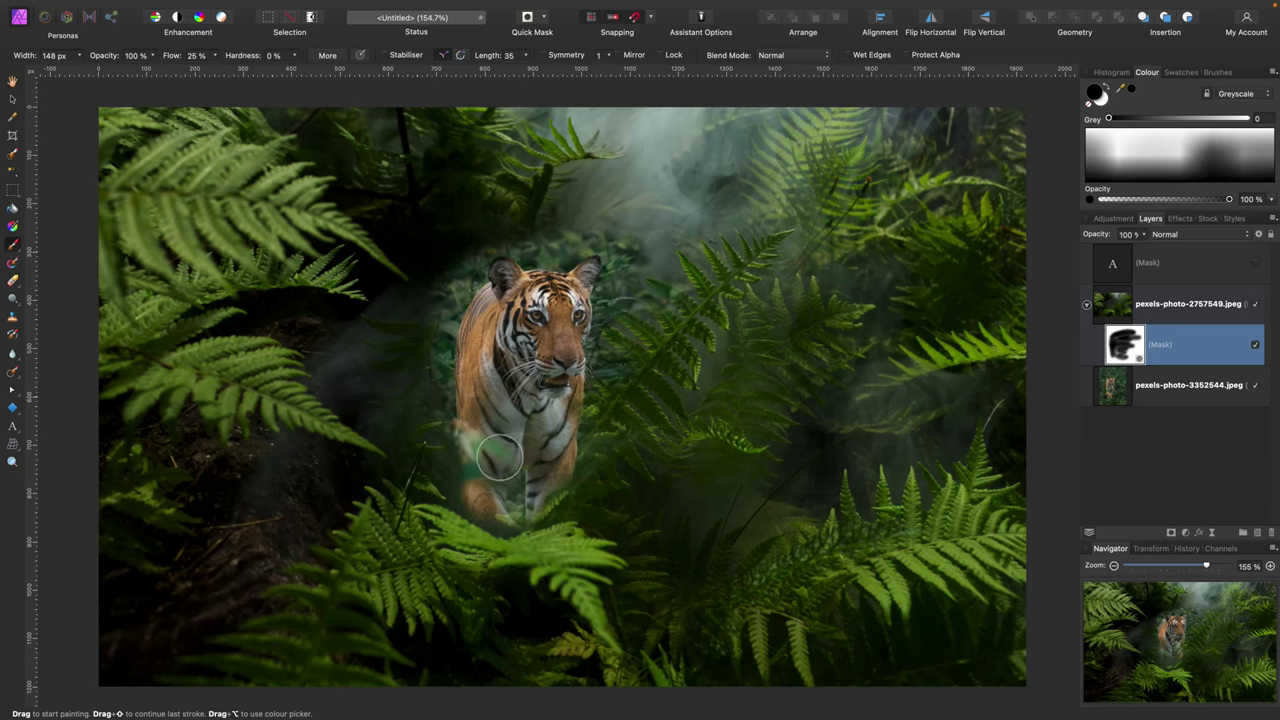
pyautogui.click(1255, 304)
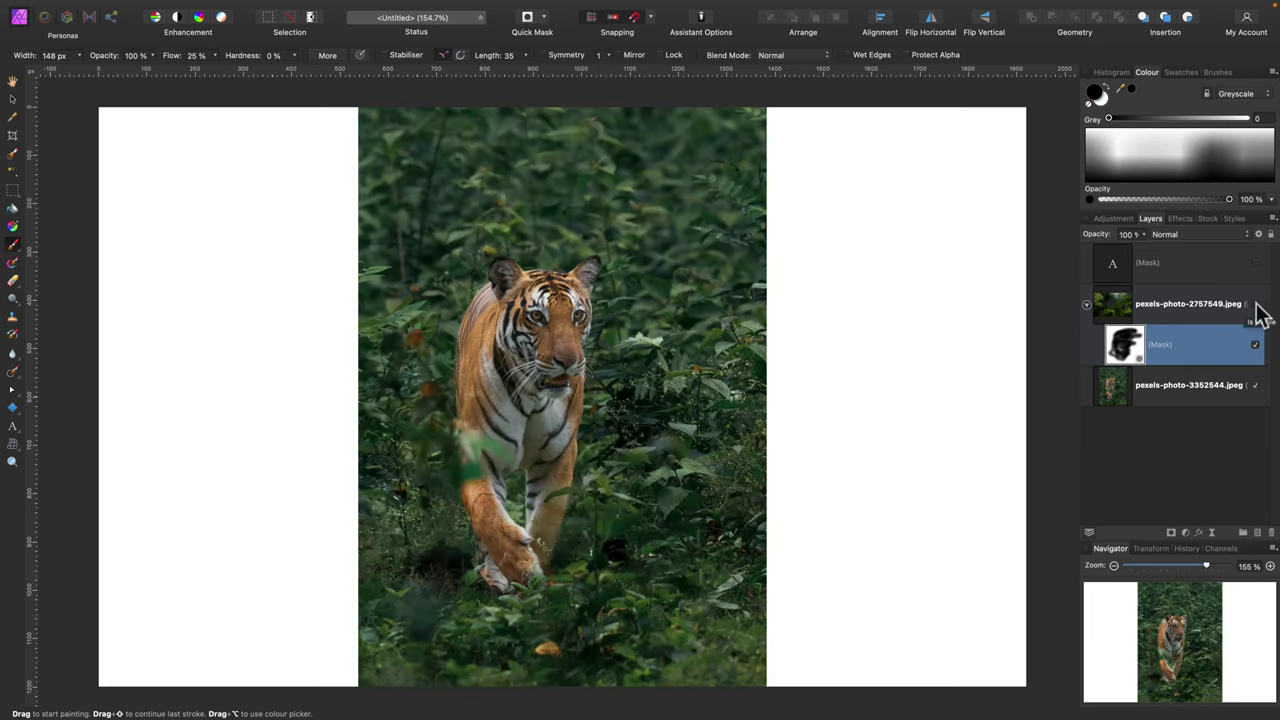
pyautogui.click(1255, 304)
# - Enlarge the brush to about 298 px and clear the ferns around the tiger and over its legs
pyautogui.press(']')
pyautogui.press(']')
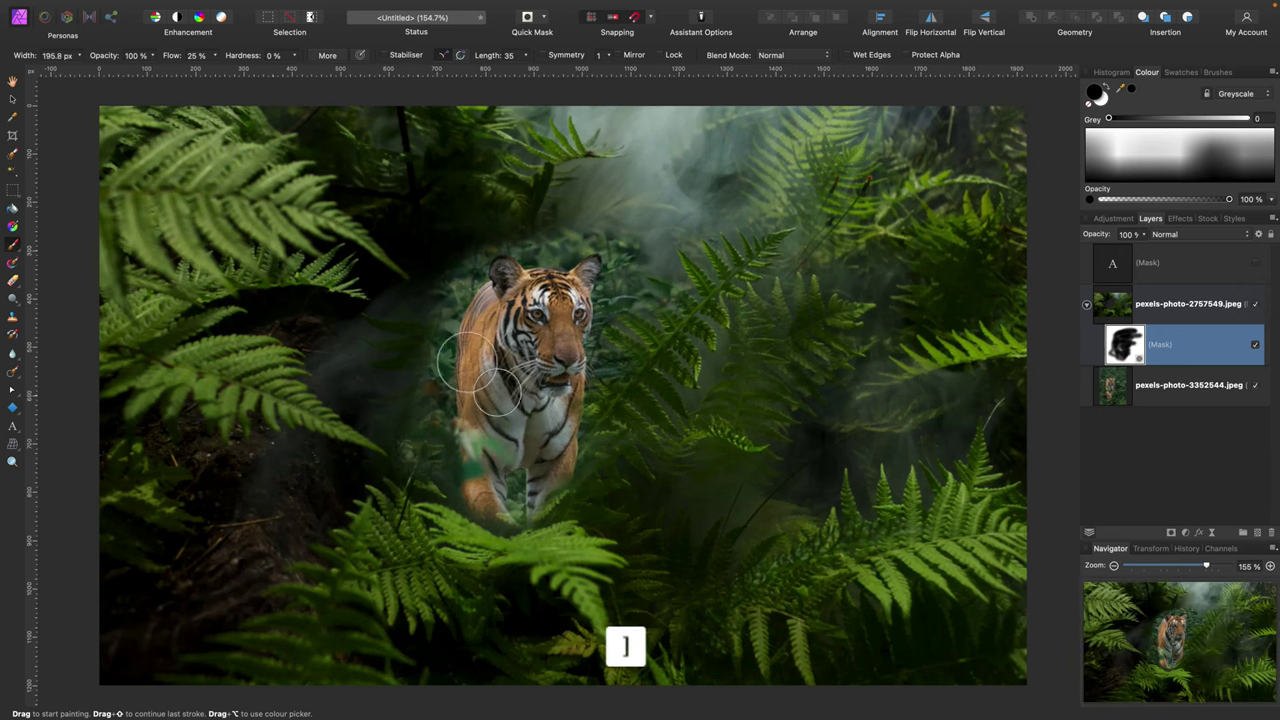
pyautogui.press(']')
pyautogui.press(']')
pyautogui.press(']')
pyautogui.moveTo(394, 371); pyautogui.dragTo(557, 286)
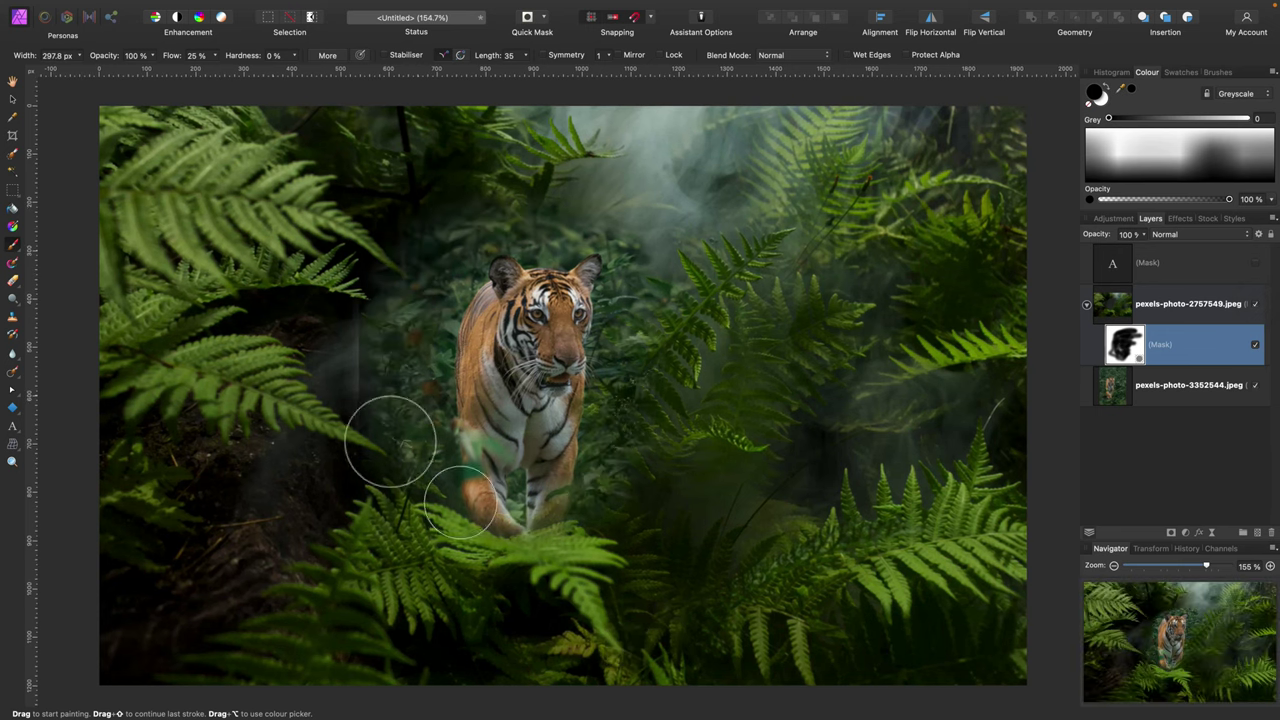
pyautogui.moveTo(390, 440)
pyautogui.mouseDown()
pyautogui.moveTo(337, 206)
pyautogui.moveTo(343, 86)
pyautogui.moveTo(623, 114)
pyautogui.moveTo(739, 368)
pyautogui.moveTo(735, 75)
pyautogui.moveTo(734, 543)
pyautogui.moveTo(434, 537)
pyautogui.moveTo(301, 434)
pyautogui.moveTo(329, 443)
pyautogui.moveTo(340, 515)
pyautogui.mouseUp()
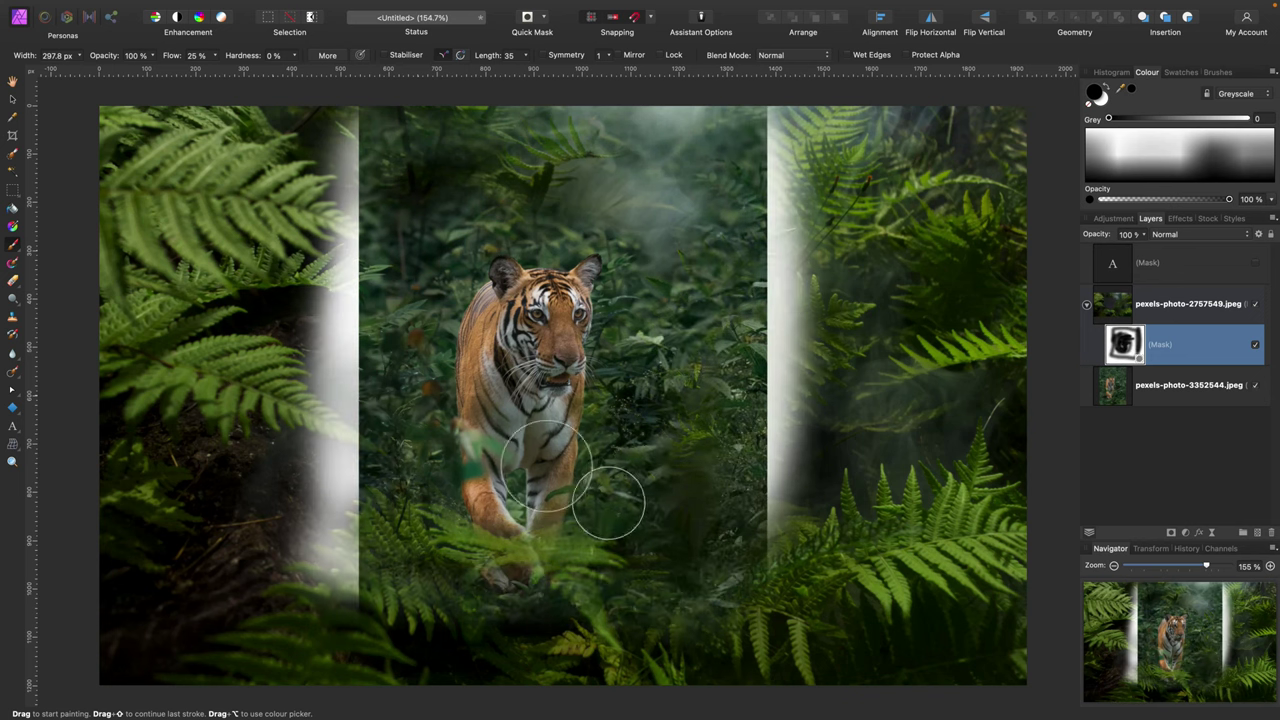
pyautogui.moveTo(545, 465)
pyautogui.mouseDown()
pyautogui.moveTo(437, 537)
pyautogui.moveTo(297, 574)
pyautogui.moveTo(500, 609)
pyautogui.moveTo(762, 570)
pyautogui.moveTo(754, 404)
pyautogui.moveTo(657, 344)
pyautogui.mouseUp()
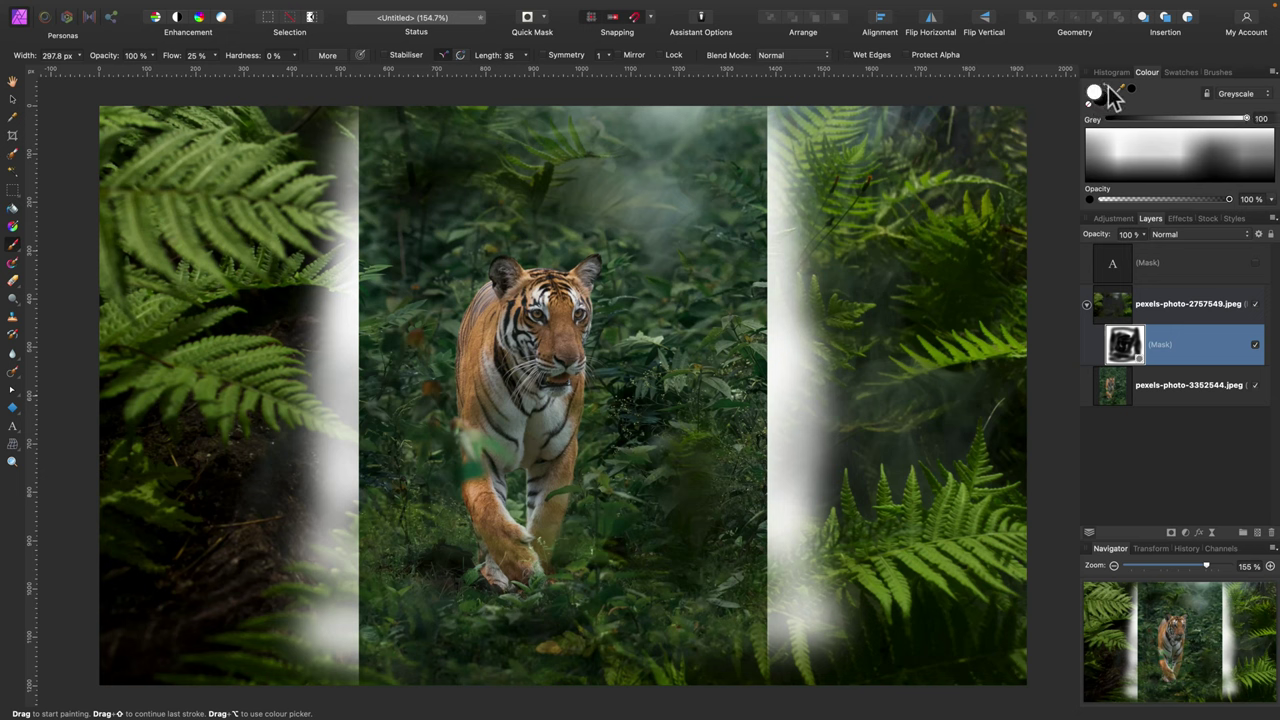
# - Paint white at 100% flow and 33% hardness to cover the right white strip with ferns
pyautogui.moveTo(826, 187)
pyautogui.mouseDown()
pyautogui.moveTo(813, 333)
pyautogui.moveTo(799, 246)
pyautogui.moveTo(791, 298)
pyautogui.moveTo(784, 162)
pyautogui.moveTo(760, 125)
pyautogui.moveTo(759, 214)
pyautogui.moveTo(768, 198)
pyautogui.moveTo(777, 230)
pyautogui.moveTo(755, 129)
pyautogui.moveTo(692, 131)
pyautogui.moveTo(758, 138)
pyautogui.moveTo(760, 240)
pyautogui.mouseUp()
pyautogui.click(214, 55)
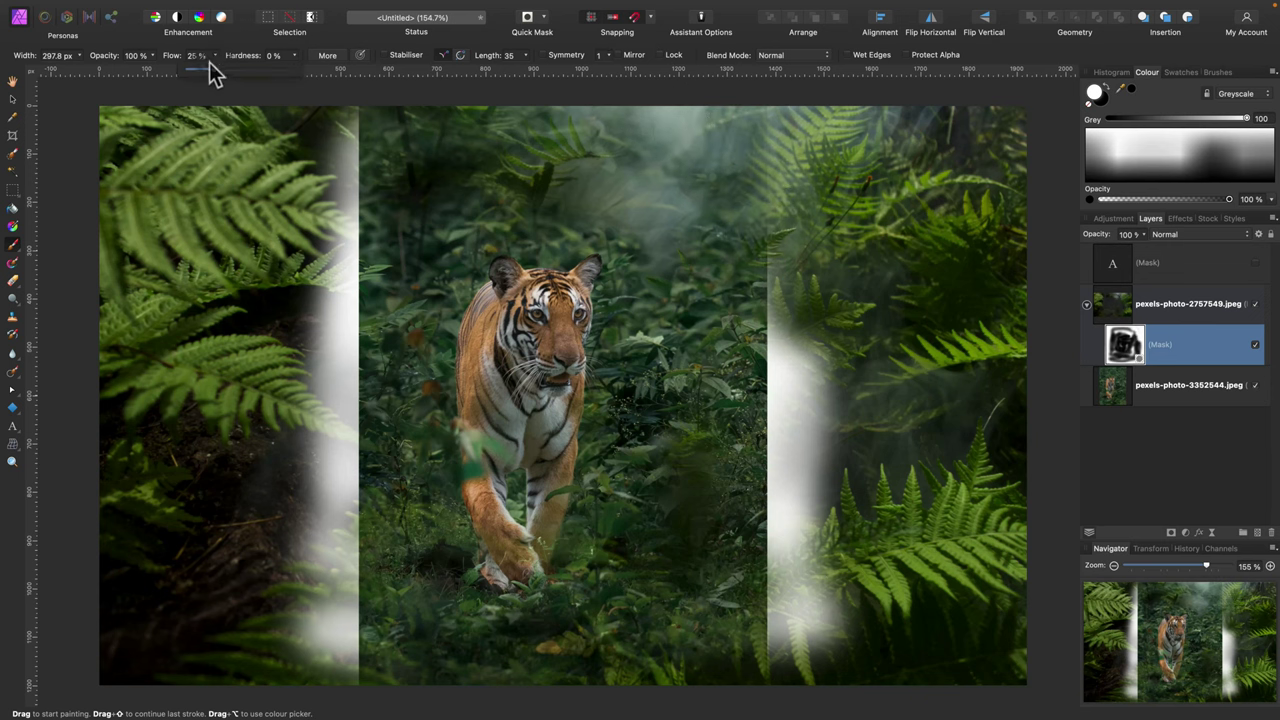
pyautogui.moveTo(213, 67); pyautogui.dragTo(209, 66)
pyautogui.click(292, 55)
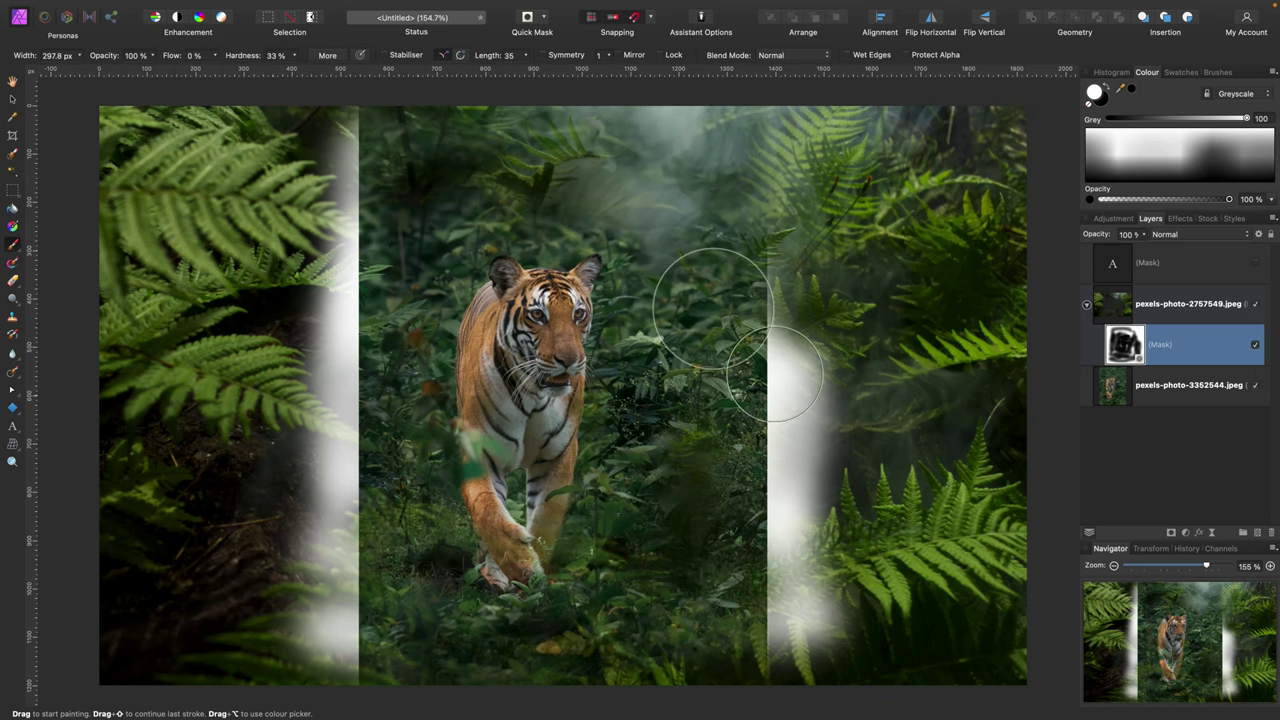
pyautogui.click(216, 59)
pyautogui.moveTo(216, 68); pyautogui.dragTo(491, 84)
pyautogui.moveTo(750, 240)
pyautogui.mouseDown()
pyautogui.moveTo(766, 286)
pyautogui.moveTo(749, 423)
pyautogui.moveTo(829, 451)
pyautogui.moveTo(795, 632)
pyautogui.moveTo(757, 486)
pyautogui.moveTo(677, 557)
pyautogui.moveTo(757, 291)
pyautogui.moveTo(718, 175)
pyautogui.moveTo(543, 120)
pyautogui.moveTo(420, 105)
pyautogui.moveTo(329, 129)
pyautogui.moveTo(360, 290)
pyautogui.moveTo(300, 349)
pyautogui.moveTo(319, 432)
pyautogui.moveTo(354, 414)
pyautogui.moveTo(306, 500)
pyautogui.moveTo(311, 603)
pyautogui.moveTo(391, 586)
pyautogui.moveTo(557, 663)
pyautogui.moveTo(689, 571)
pyautogui.moveTo(624, 565)
pyautogui.moveTo(723, 486)
pyautogui.moveTo(737, 434)
pyautogui.moveTo(700, 423)
pyautogui.moveTo(672, 341)
pyautogui.moveTo(663, 171)
pyautogui.moveTo(523, 149)
pyautogui.moveTo(301, 210)
pyautogui.moveTo(329, 226)
pyautogui.moveTo(314, 320)
pyautogui.moveTo(337, 271)
pyautogui.moveTo(325, 383)
pyautogui.moveTo(337, 386)
pyautogui.moveTo(349, 491)
pyautogui.moveTo(403, 374)
pyautogui.moveTo(638, 434)
pyautogui.moveTo(600, 560)
pyautogui.moveTo(629, 305)
pyautogui.moveTo(531, 160)
pyautogui.moveTo(386, 163)
pyautogui.moveTo(229, 391)
pyautogui.moveTo(629, 466)
pyautogui.mouseUp()
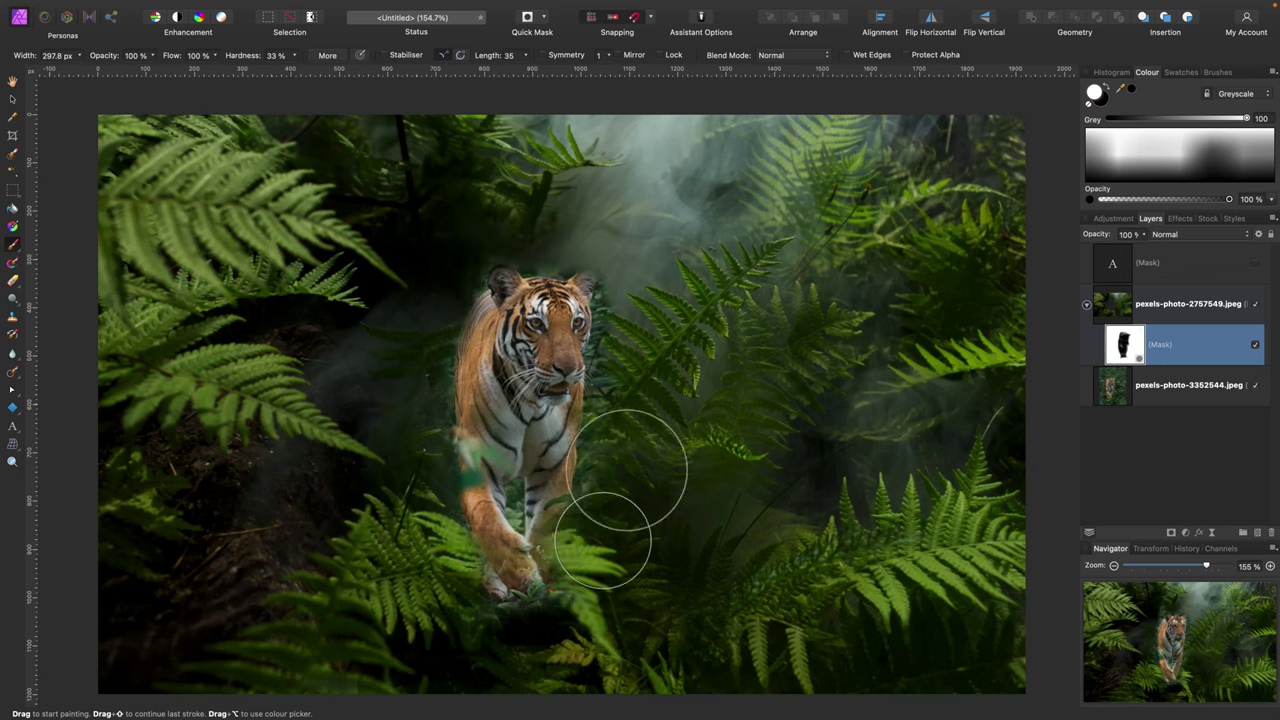
# - Delete the painted mask from the fern layer and zoom out slightly
pyautogui.rightClick(1124, 347)
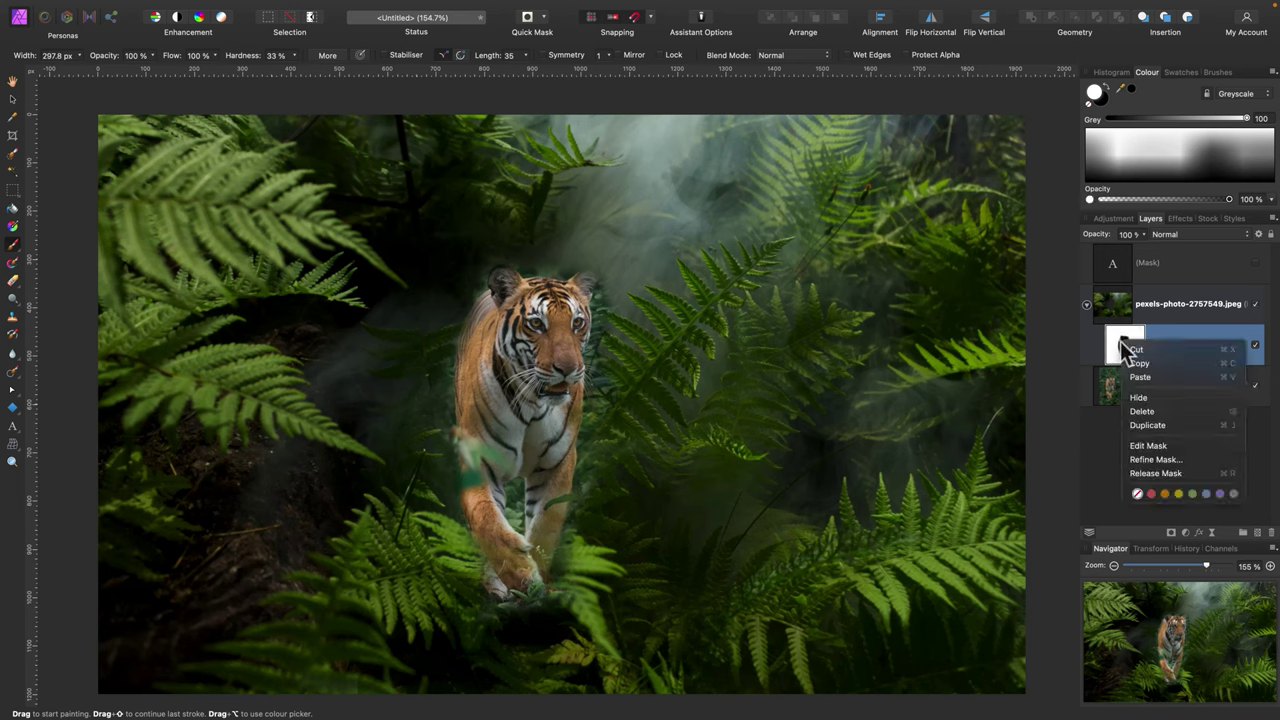
pyautogui.click(1158, 420)
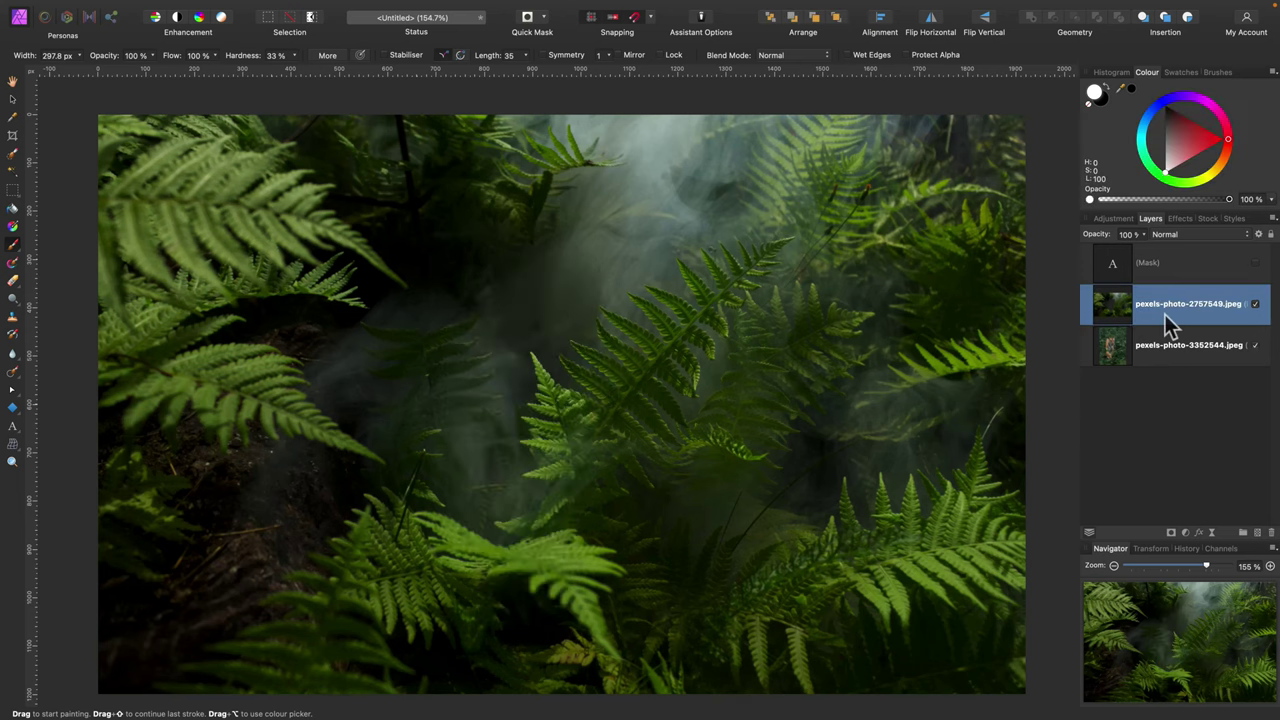
pyautogui.press('super+minus')
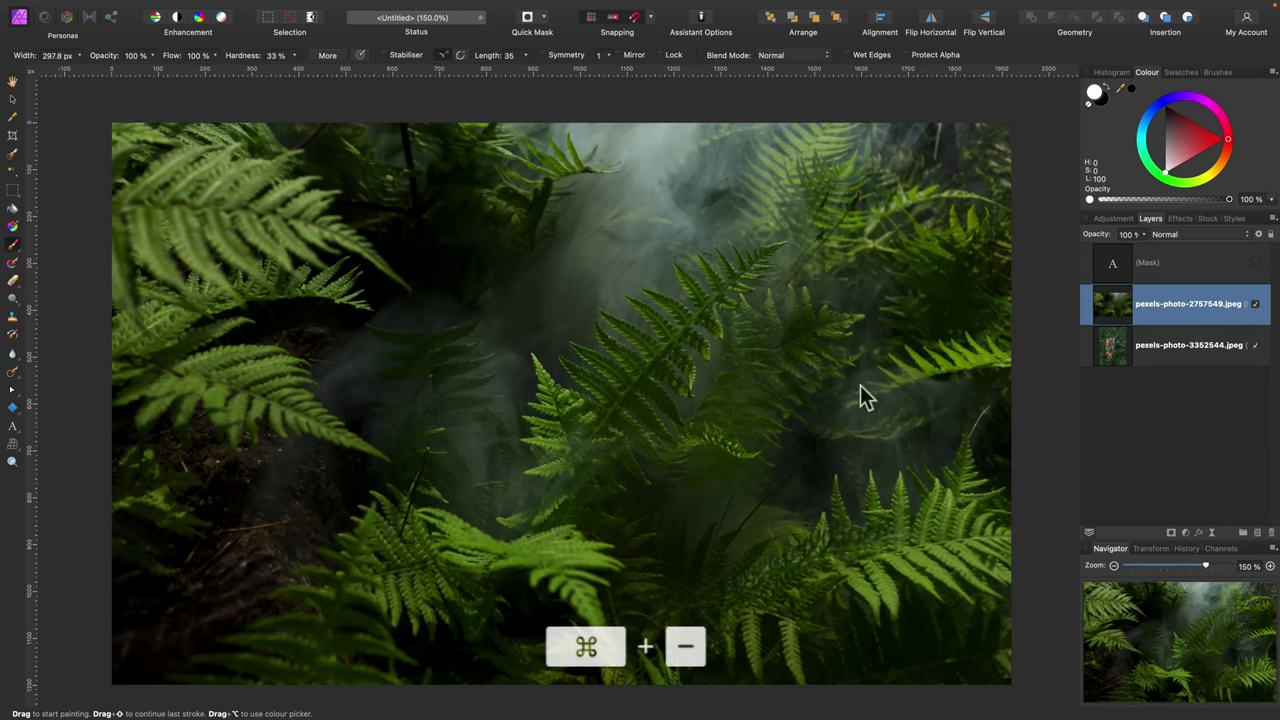
# - Brush a selection at 43 px over the central misty gap, extending it to the image's top edge
pyautogui.click(13, 157)
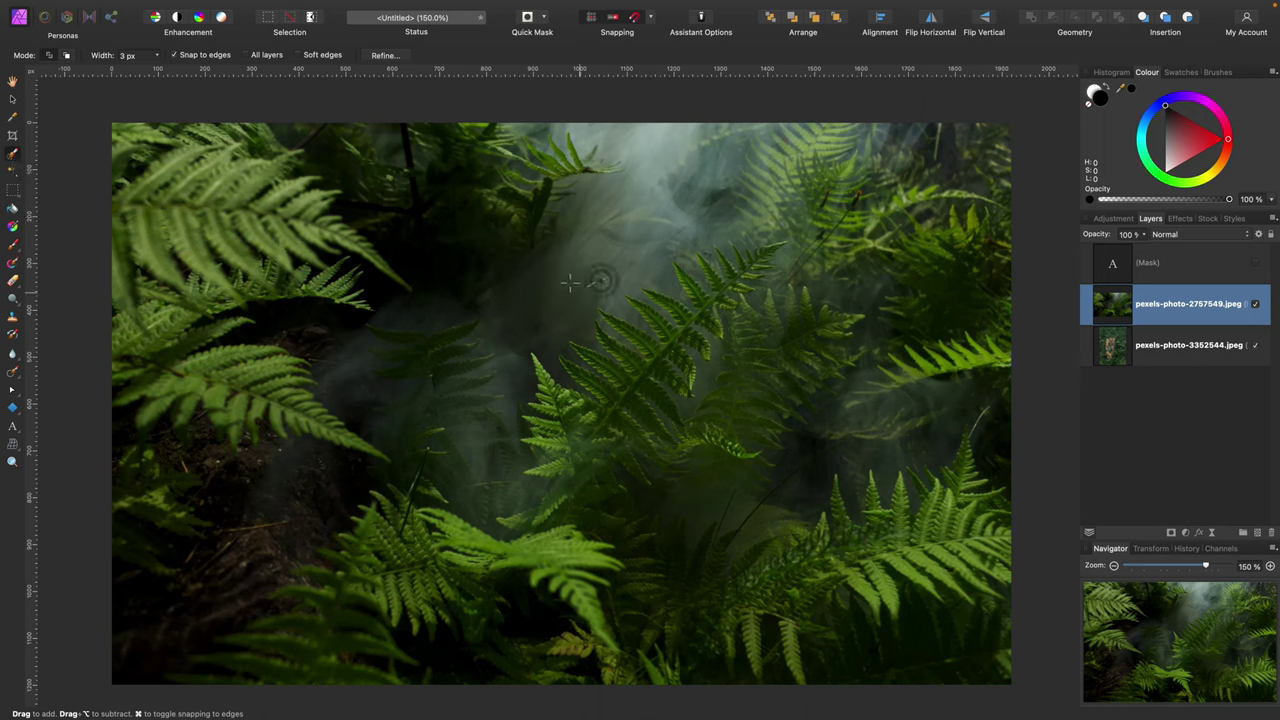
pyautogui.moveTo(568, 283); pyautogui.dragTo(553, 319)
pyautogui.press(']')
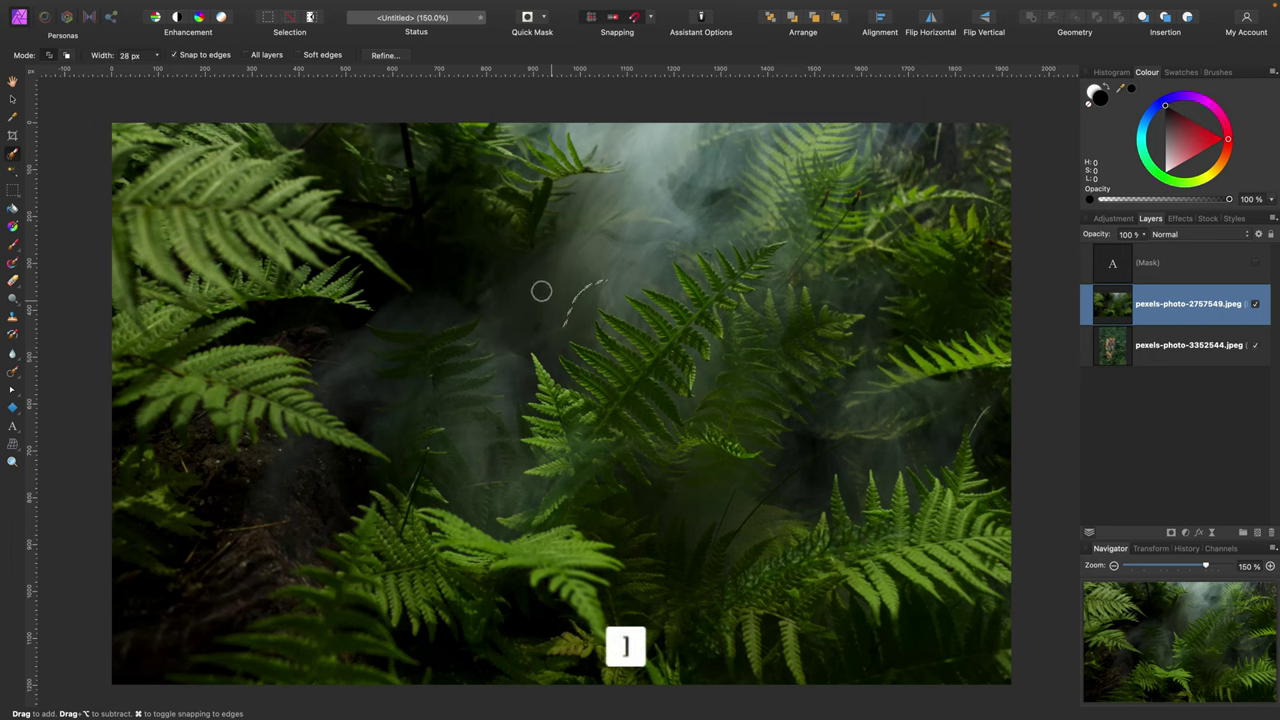
pyautogui.press(']')
pyautogui.press(']')
pyautogui.moveTo(526, 291)
pyautogui.mouseDown()
pyautogui.moveTo(499, 334)
pyautogui.moveTo(556, 281)
pyautogui.moveTo(584, 294)
pyautogui.moveTo(583, 270)
pyautogui.moveTo(627, 248)
pyautogui.moveTo(630, 224)
pyautogui.moveTo(604, 189)
pyautogui.moveTo(525, 288)
pyautogui.moveTo(491, 301)
pyautogui.moveTo(540, 258)
pyautogui.moveTo(483, 324)
pyautogui.moveTo(498, 382)
pyautogui.moveTo(494, 296)
pyautogui.moveTo(384, 301)
pyautogui.moveTo(528, 298)
pyautogui.moveTo(498, 396)
pyautogui.mouseUp()
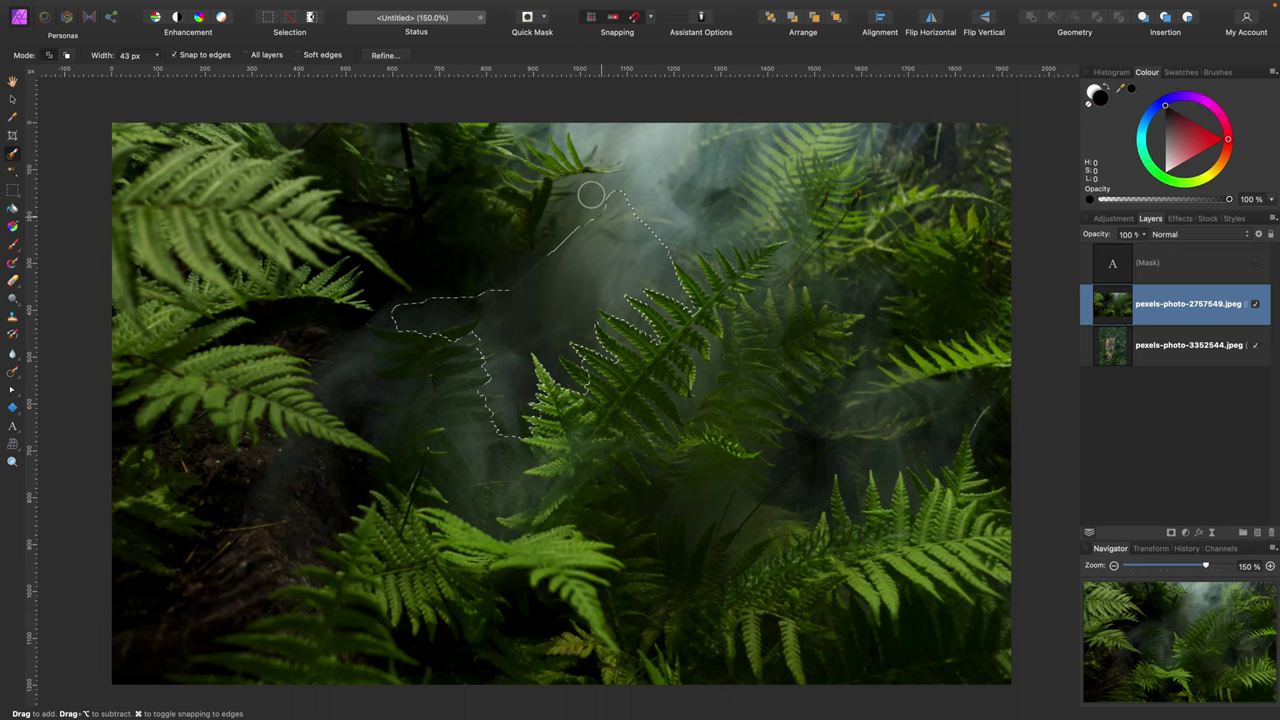
pyautogui.moveTo(591, 195)
pyautogui.mouseDown()
pyautogui.moveTo(627, 201)
pyautogui.moveTo(644, 233)
pyautogui.moveTo(623, 181)
pyautogui.moveTo(634, 150)
pyautogui.moveTo(647, 209)
pyautogui.moveTo(695, 186)
pyautogui.moveTo(716, 141)
pyautogui.moveTo(778, 105)
pyautogui.moveTo(657, 164)
pyautogui.moveTo(616, 132)
pyautogui.moveTo(626, 143)
pyautogui.moveTo(601, 227)
pyautogui.moveTo(549, 265)
pyautogui.mouseUp()
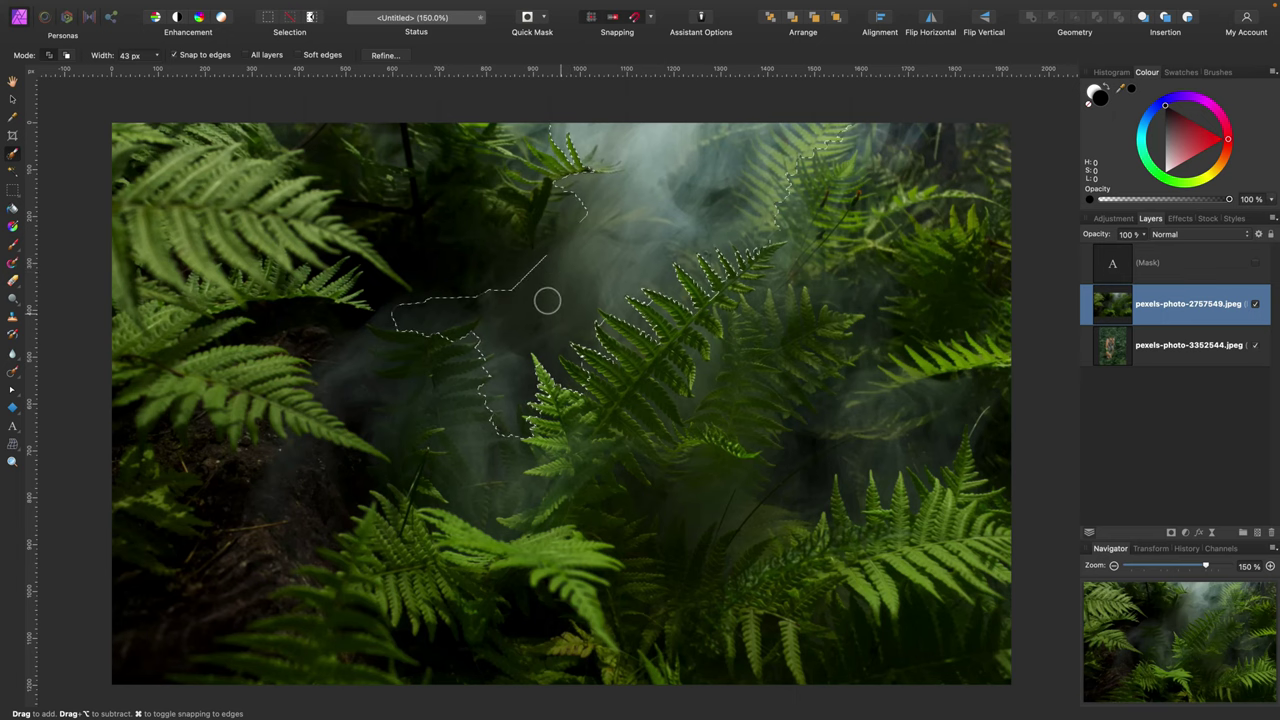
# - Shrink the Selection Brush and subtract to trim the selection along the central fern's leaflets
pyautogui.press('super+equal')
pyautogui.press('super+equal')
pyautogui.press('[')
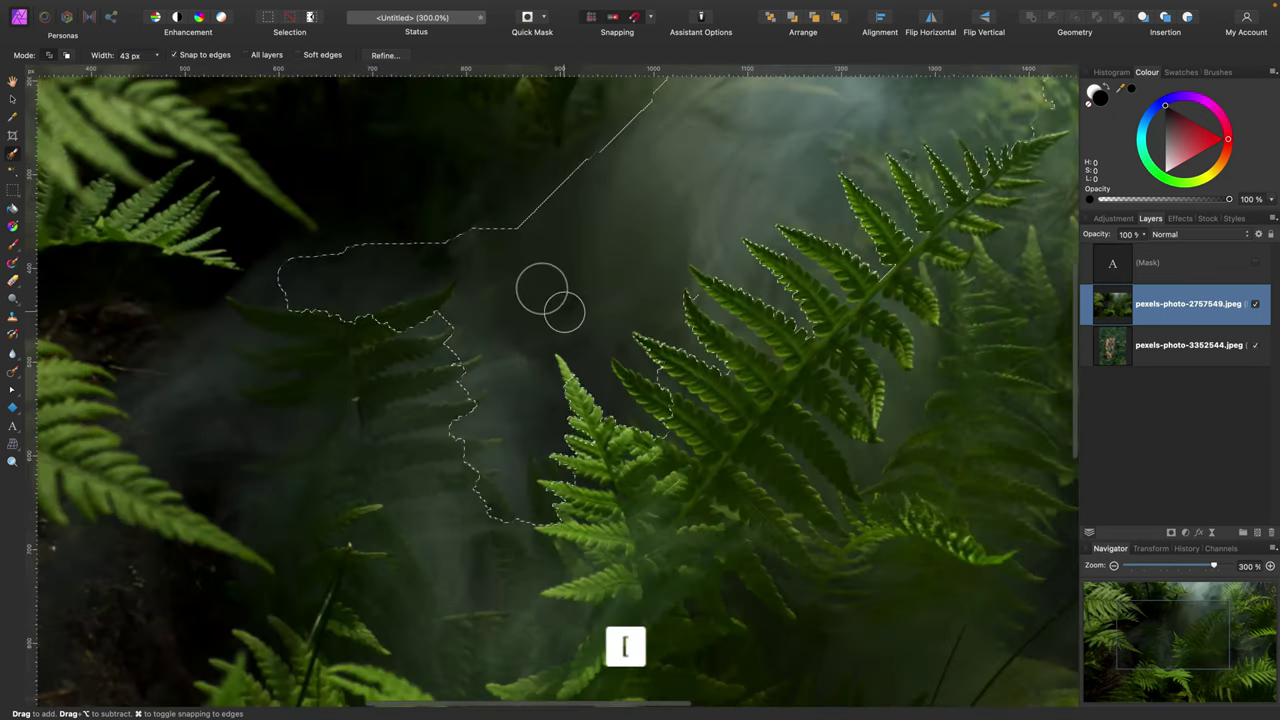
pyautogui.press('[')
pyautogui.press('[')
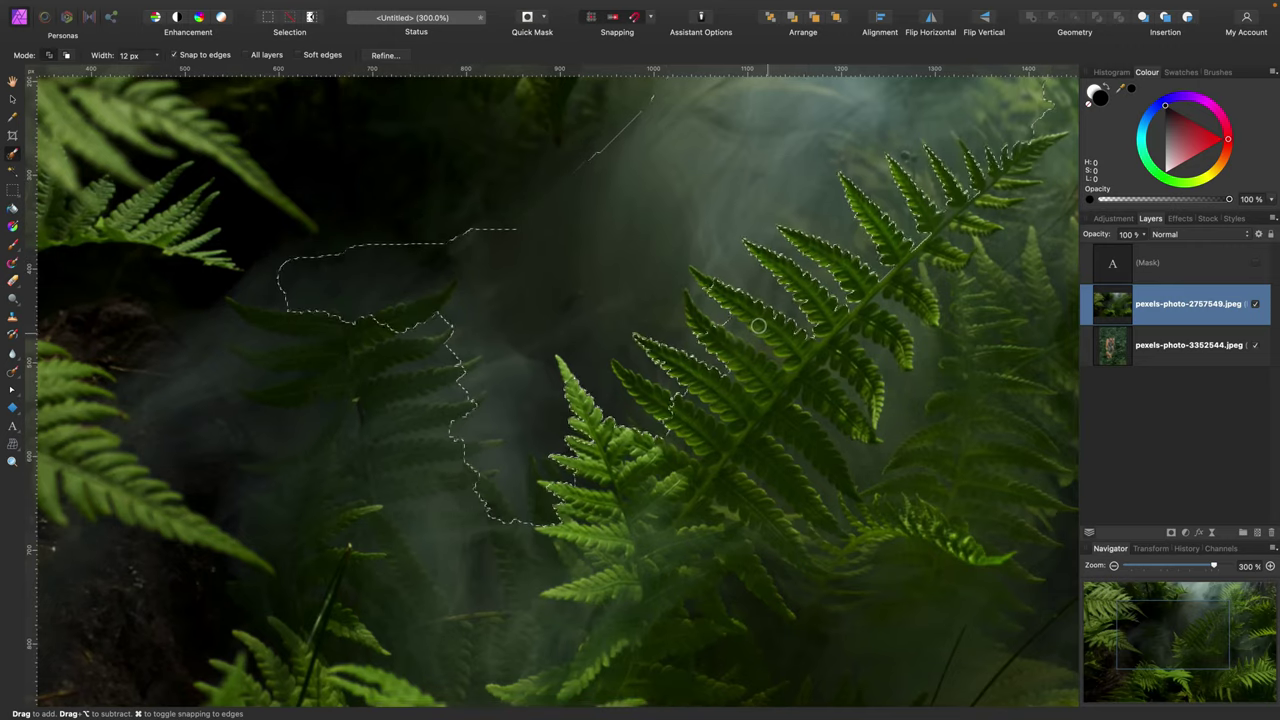
pyautogui.scroll(1, 710, 350)
pyautogui.hscroll(1, 710, 350)
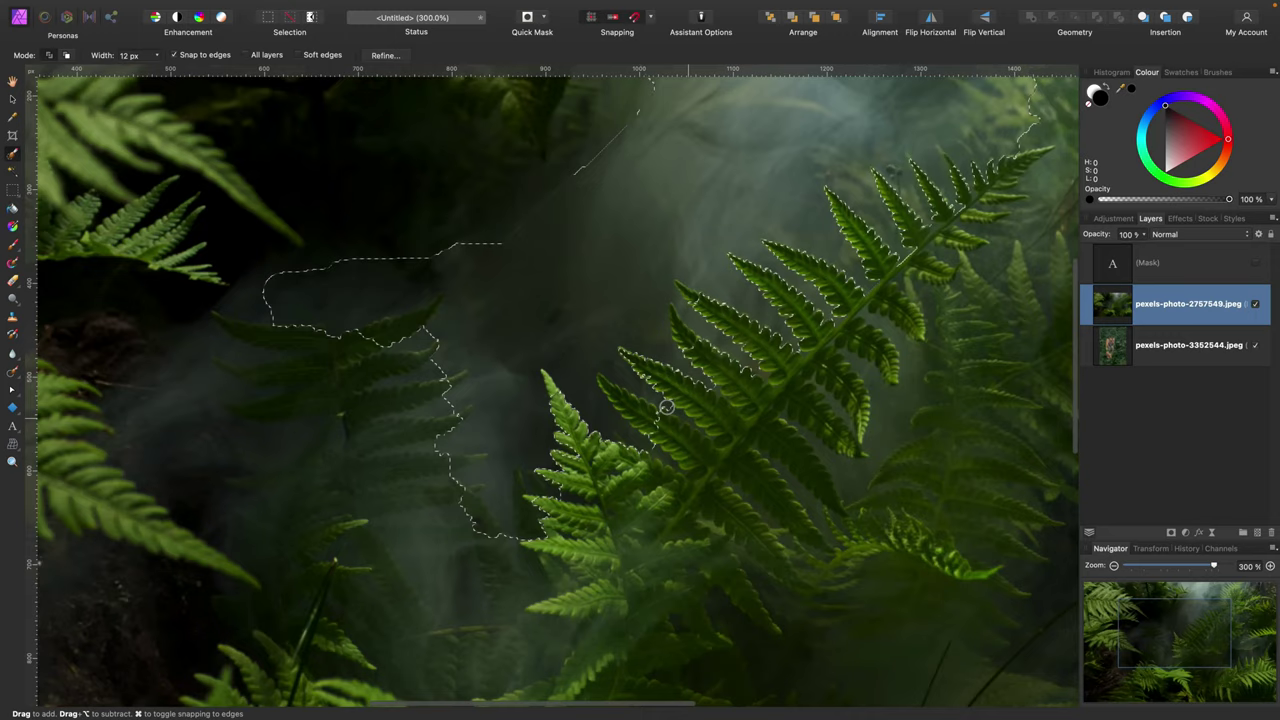
pyautogui.scroll(1, 508, 398)
pyautogui.hscroll(1, 508, 398)
pyautogui.hscroll(-1, 390, 343)
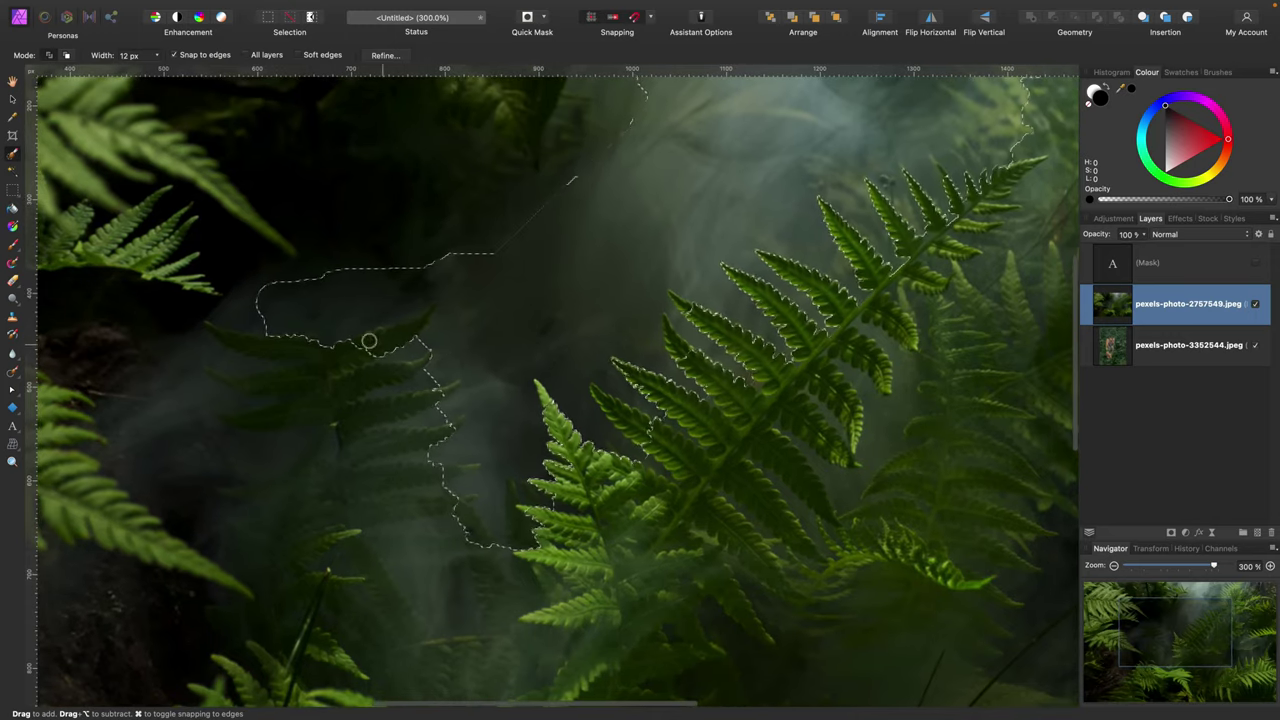
pyautogui.click(67, 54)
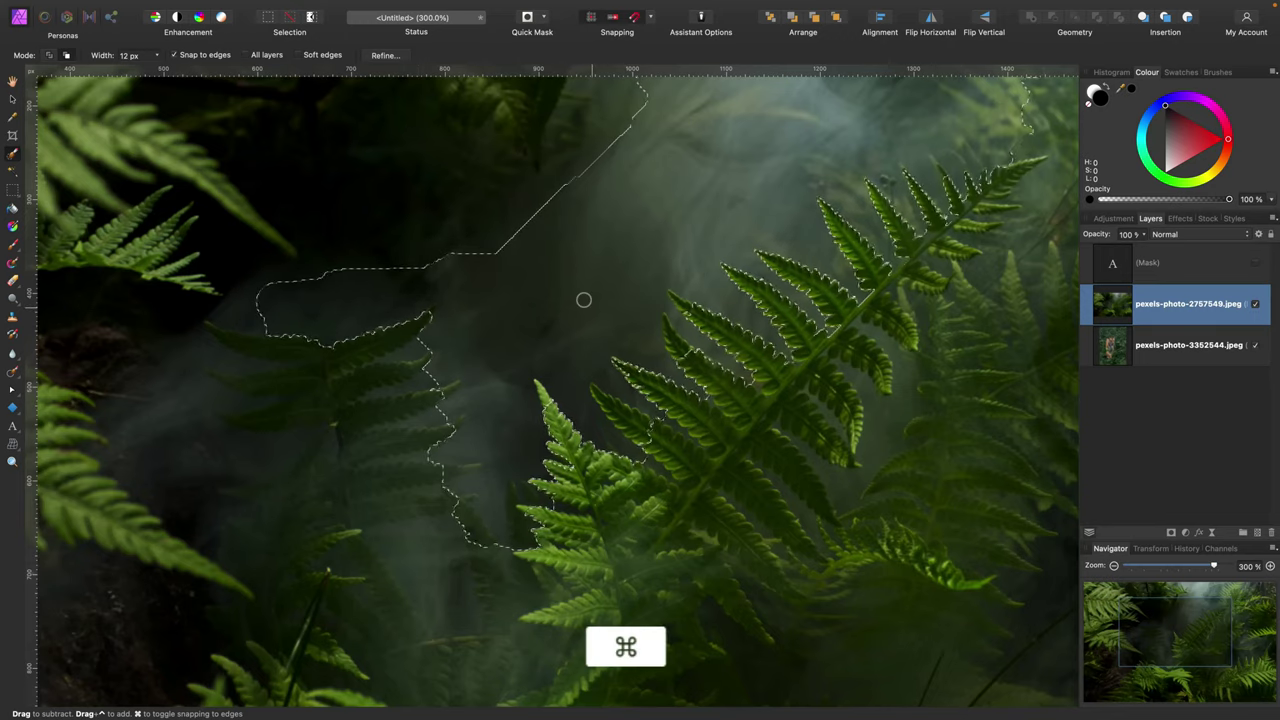
pyautogui.press('super+minus')
pyautogui.scroll(3, 737, 296)
pyautogui.hscroll(2, 737, 296)
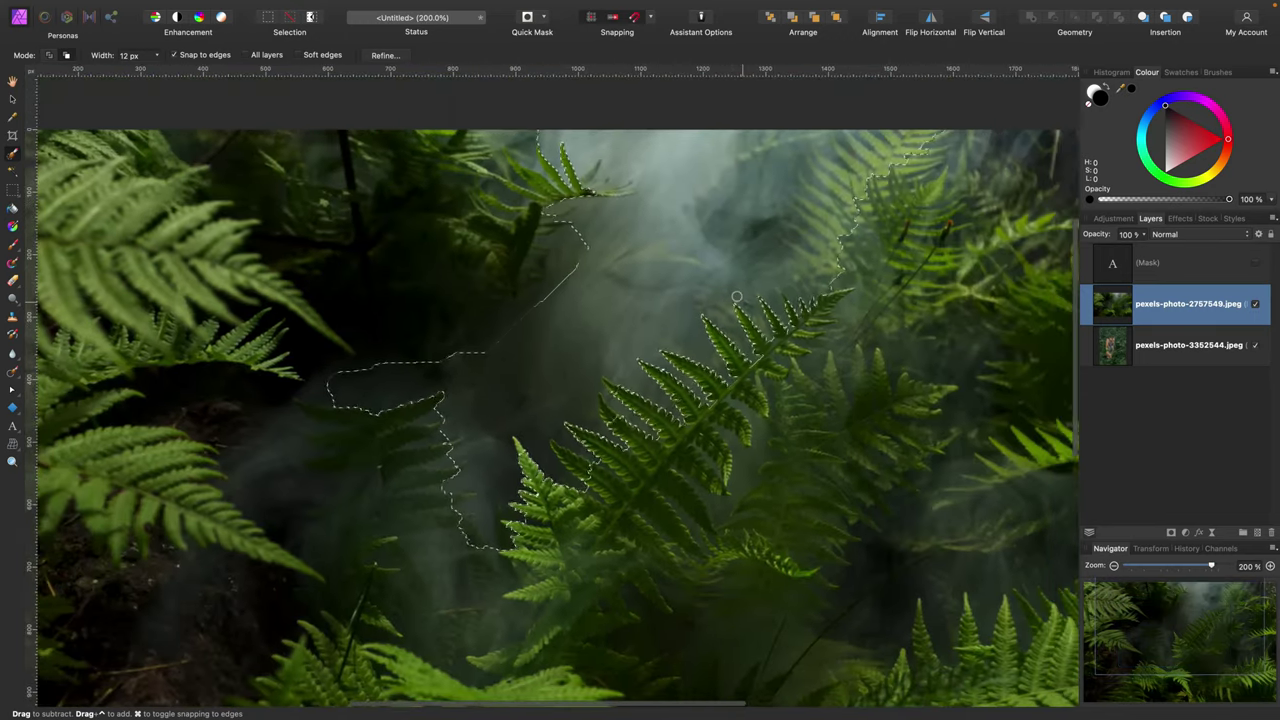
# - Add a mask from the selection to the fern photo, hide the tiger layer, and select the new mask
pyautogui.click(1171, 533)
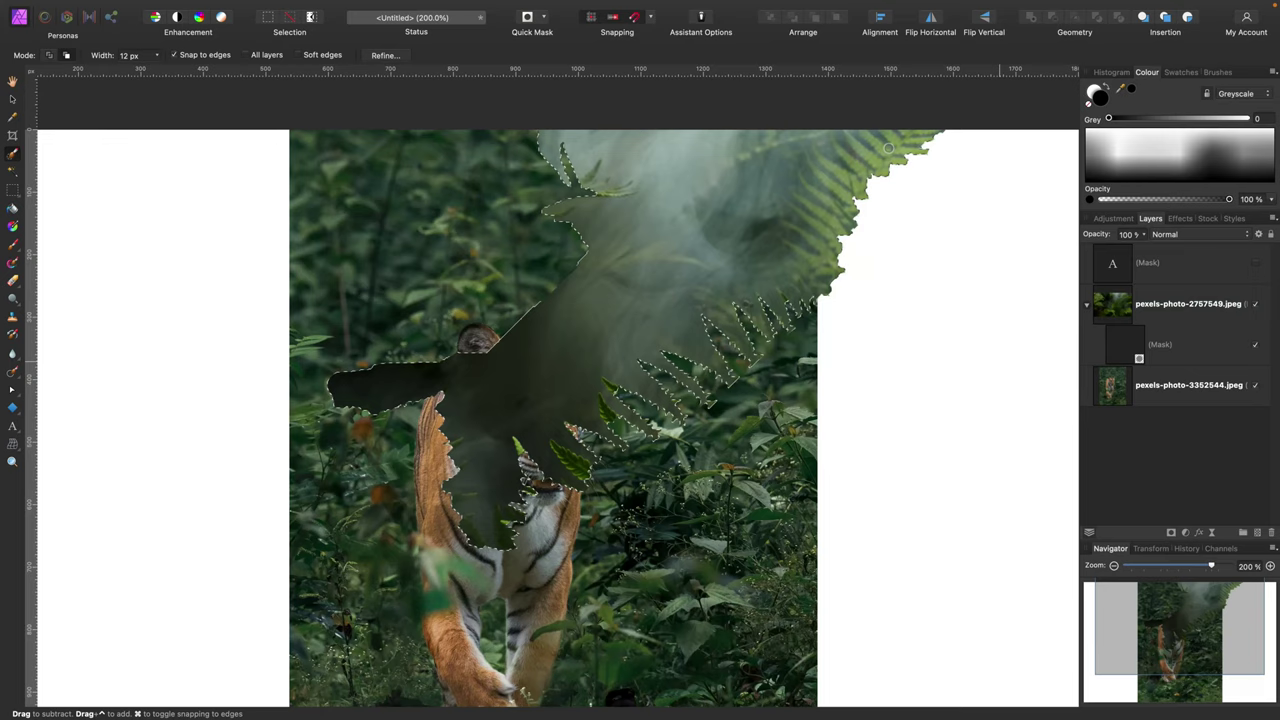
pyautogui.click(1256, 386)
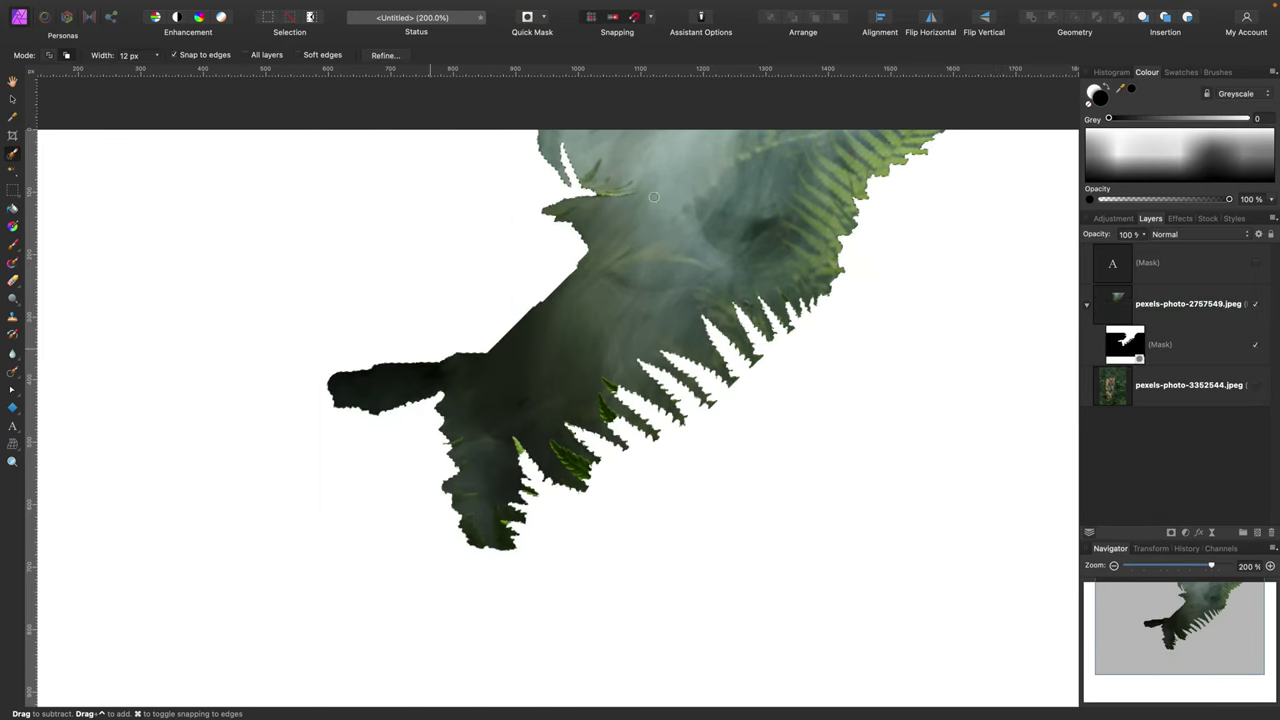
pyautogui.click(1127, 350)
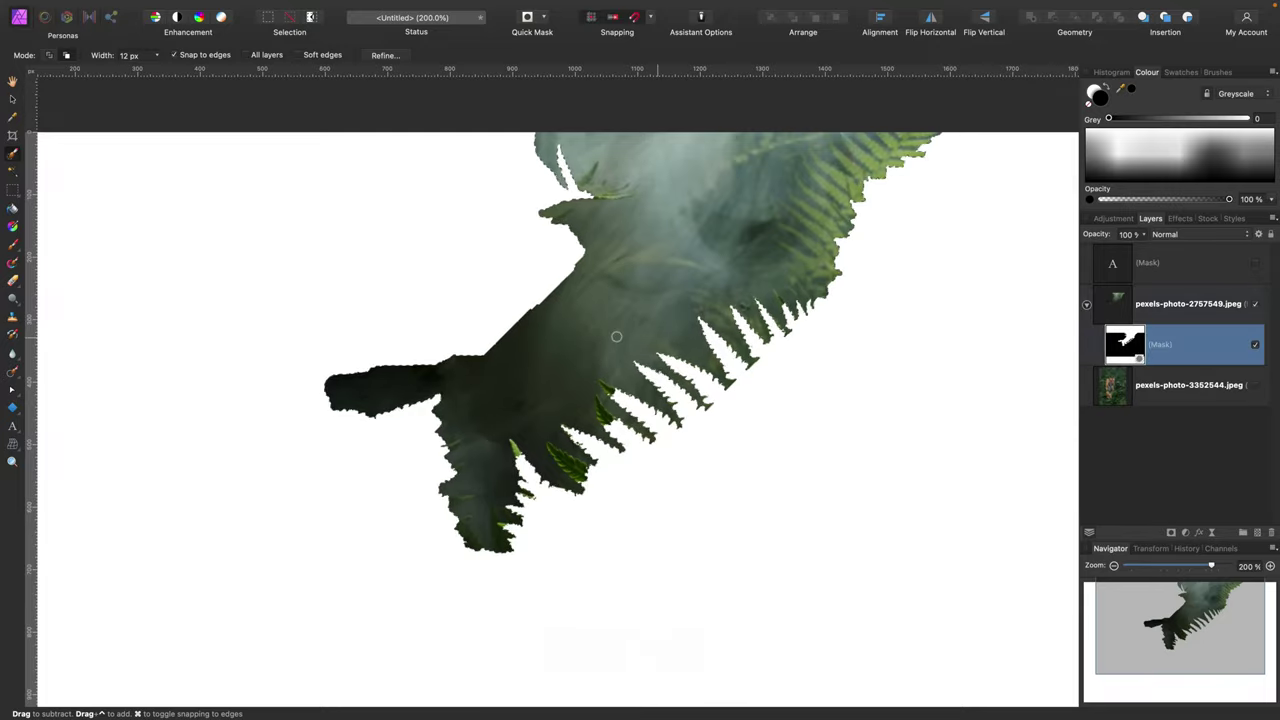
# - Undo the mask to recover the selection, invert it from the Select menu, and zoom out
pyautogui.press('super+z')
pyautogui.press('super+z')
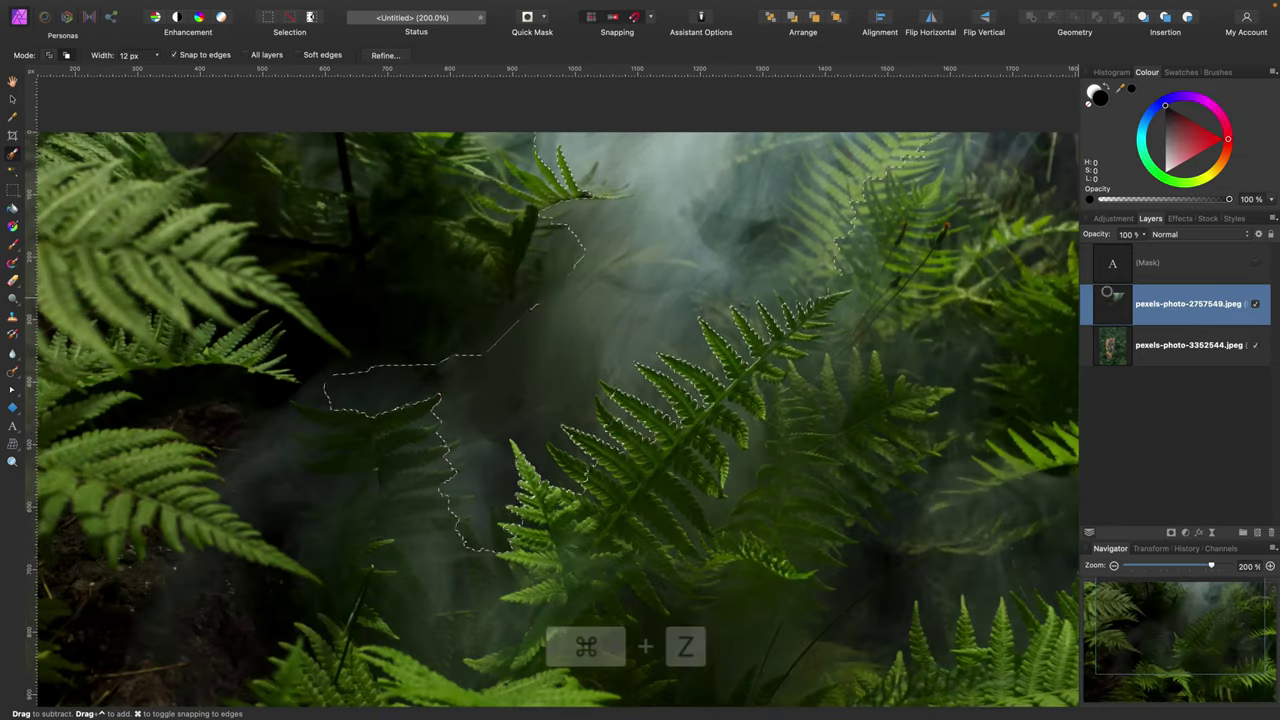
pyautogui.moveTo(336, 10)
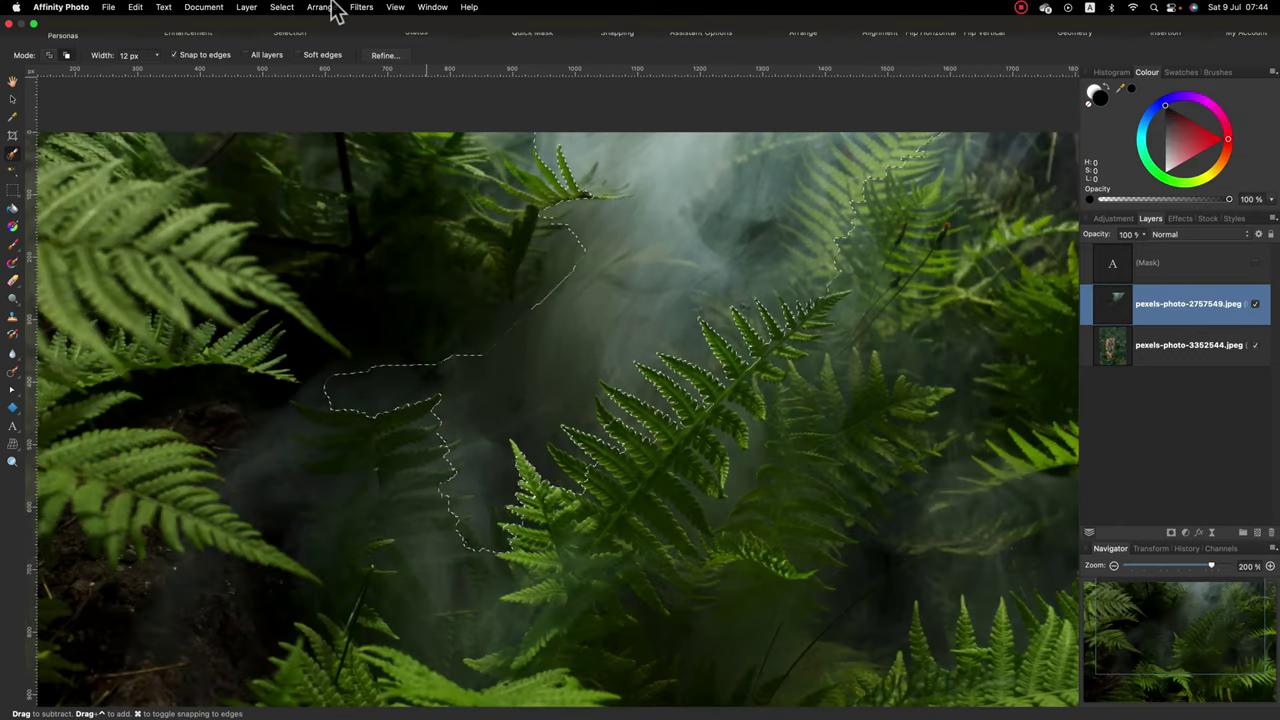
pyautogui.click(282, 8)
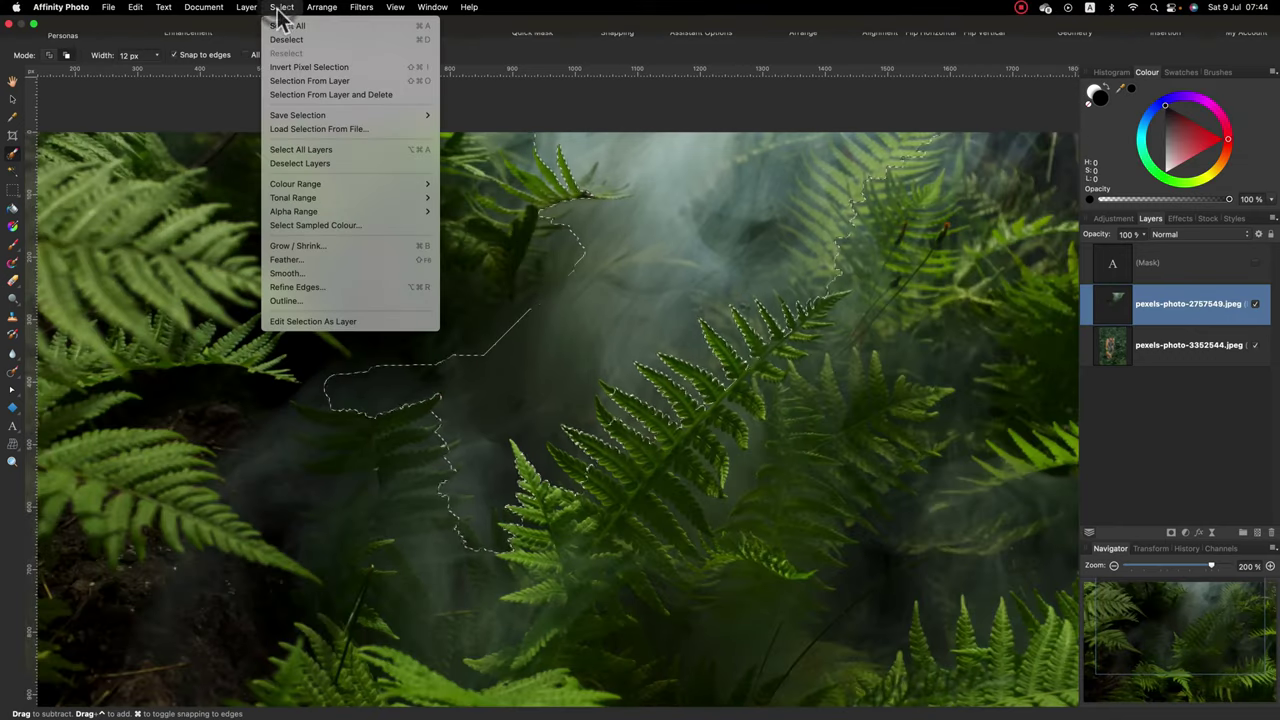
pyautogui.click(291, 68)
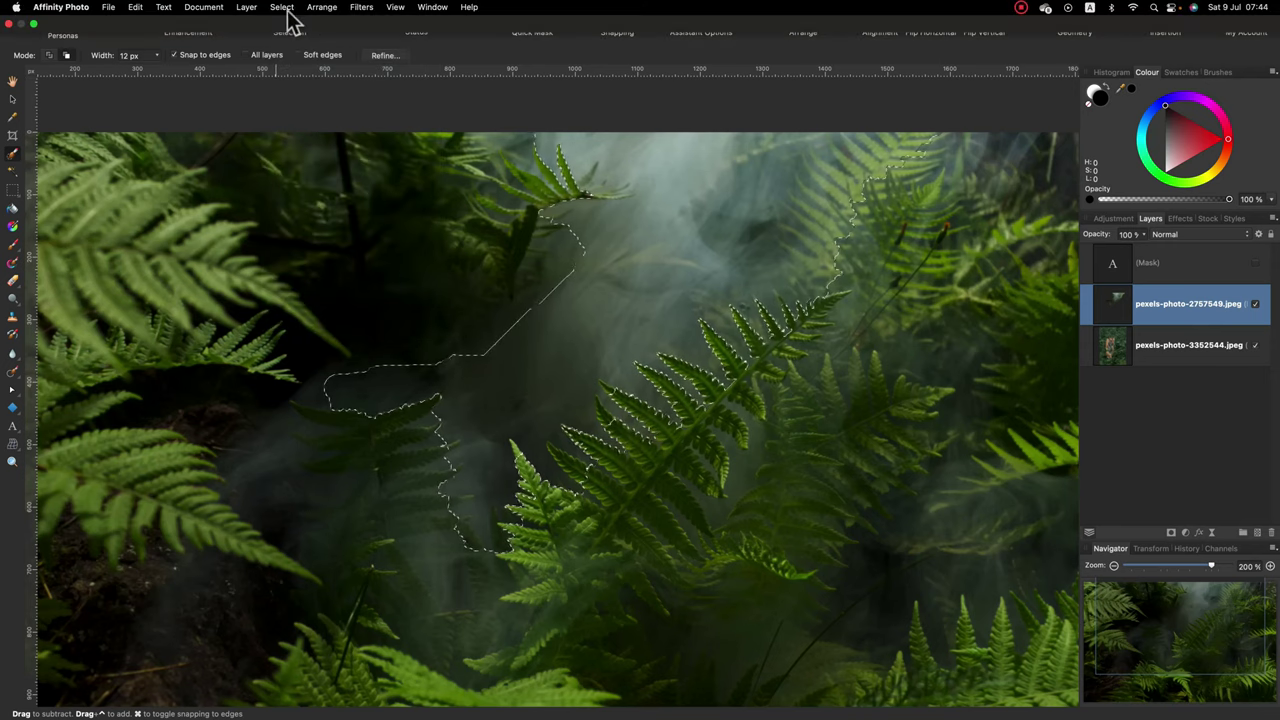
pyautogui.click(284, 9)
pyautogui.click(302, 64)
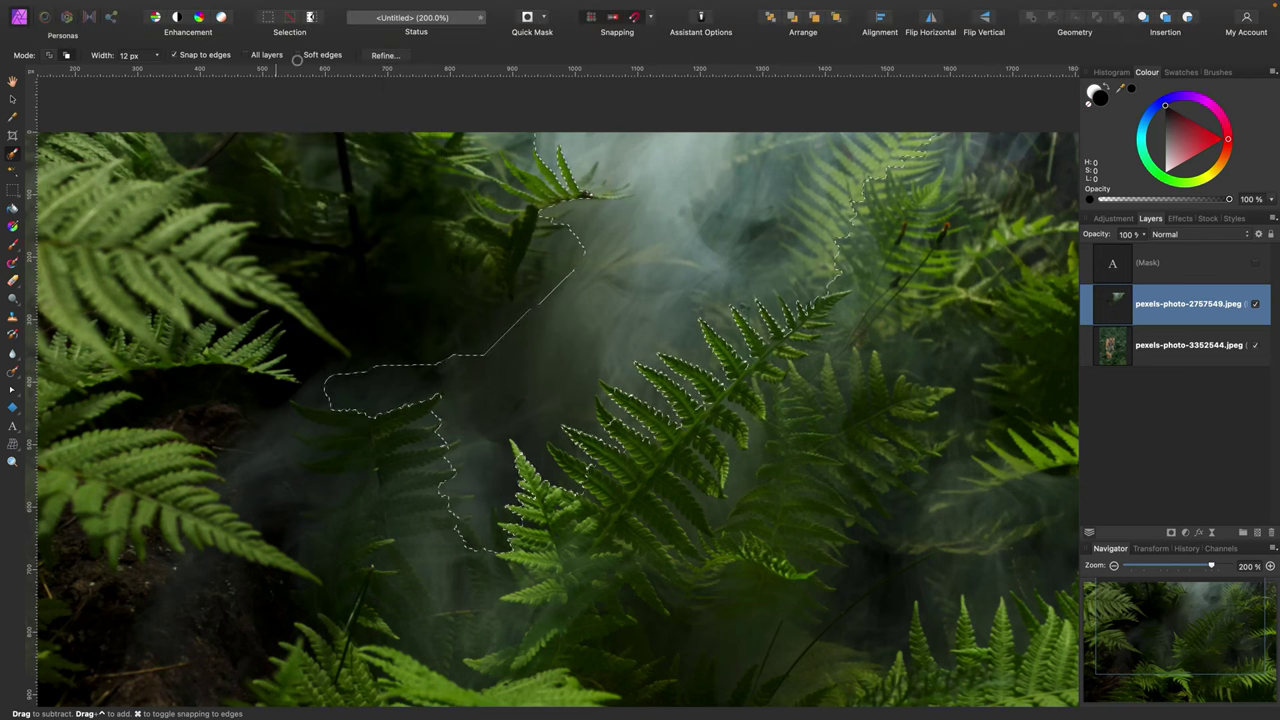
pyautogui.press('super+minus')
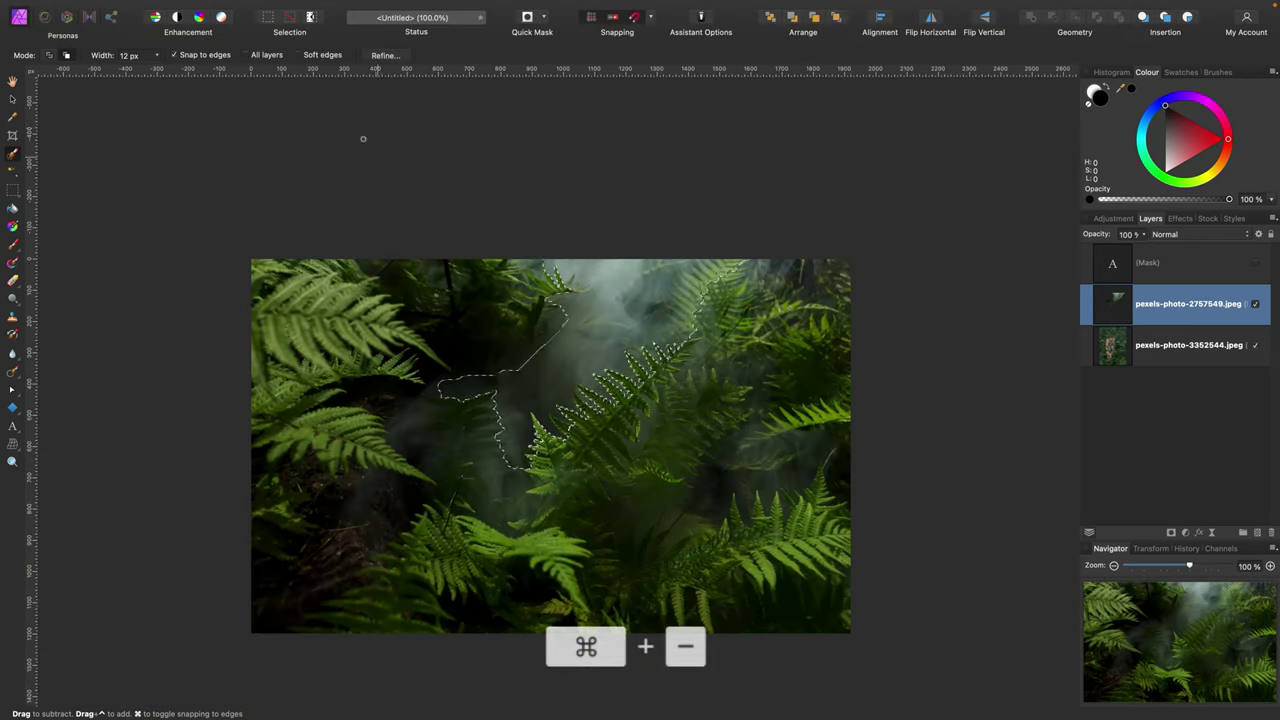
pyautogui.click(278, 8)
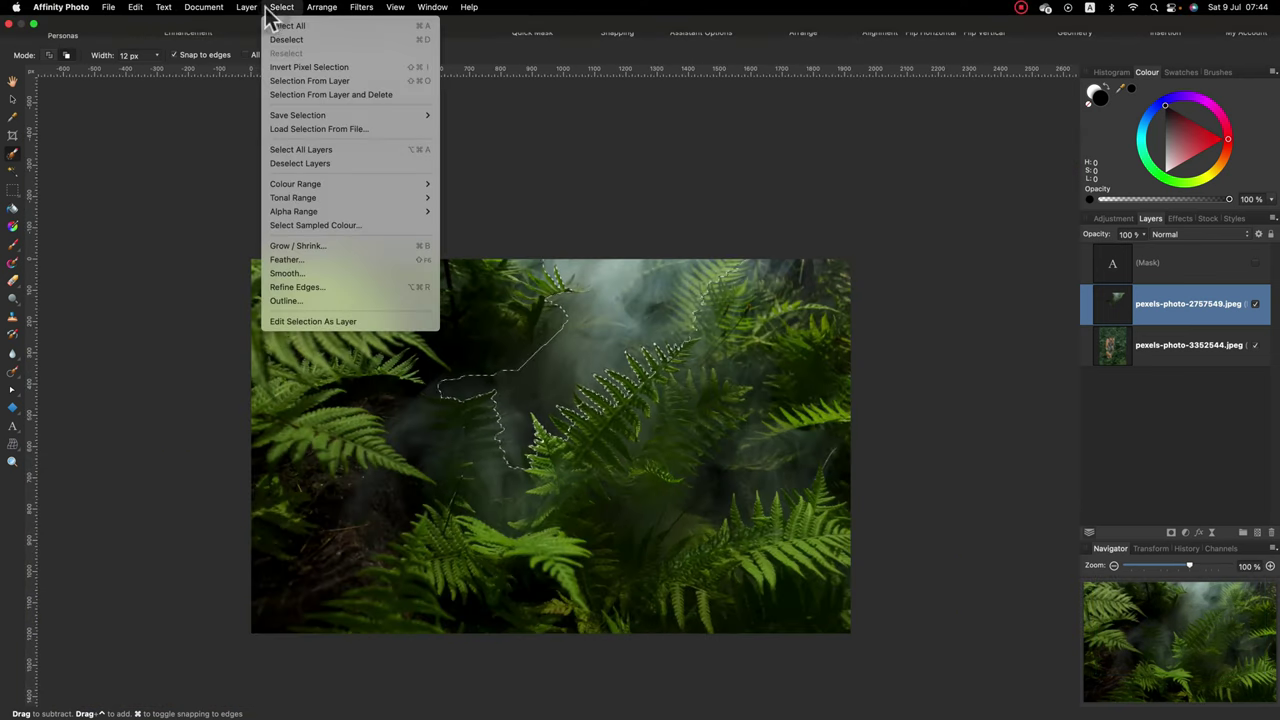
# - Invert the pixel selection, mask the fern photo with it, then deselect with Cmd+D
pyautogui.click(300, 70)
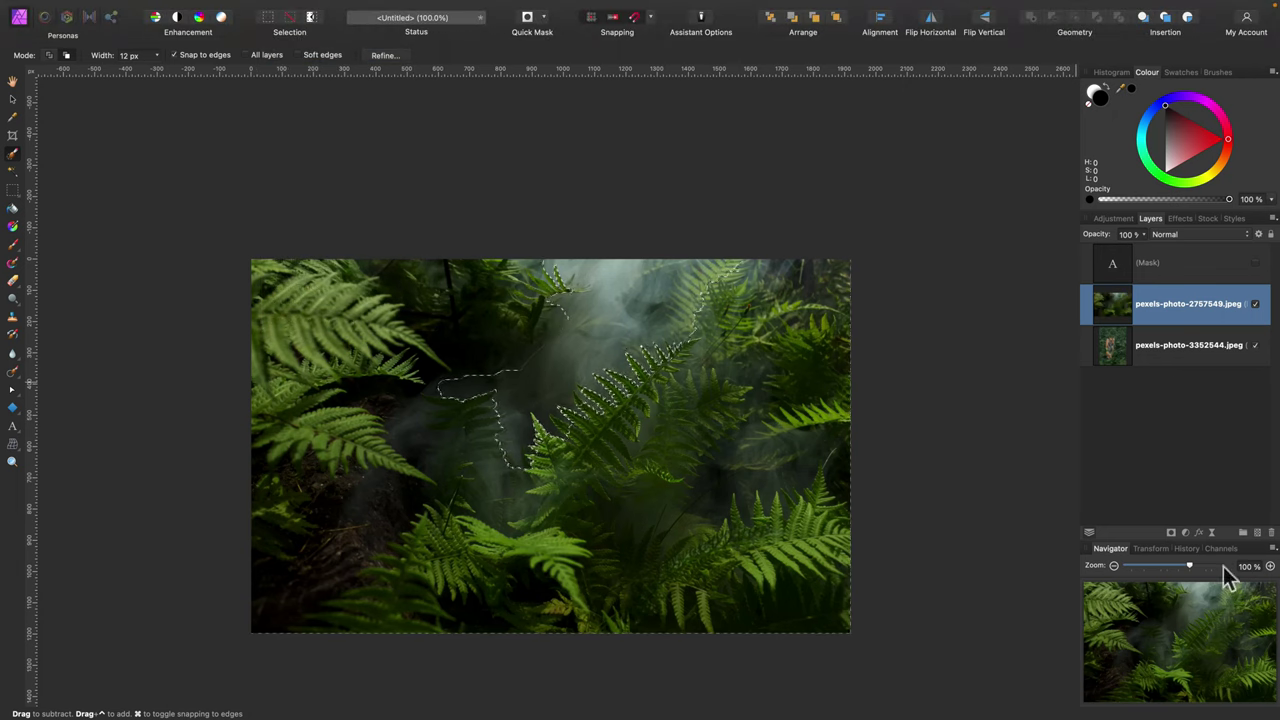
pyautogui.click(1171, 532)
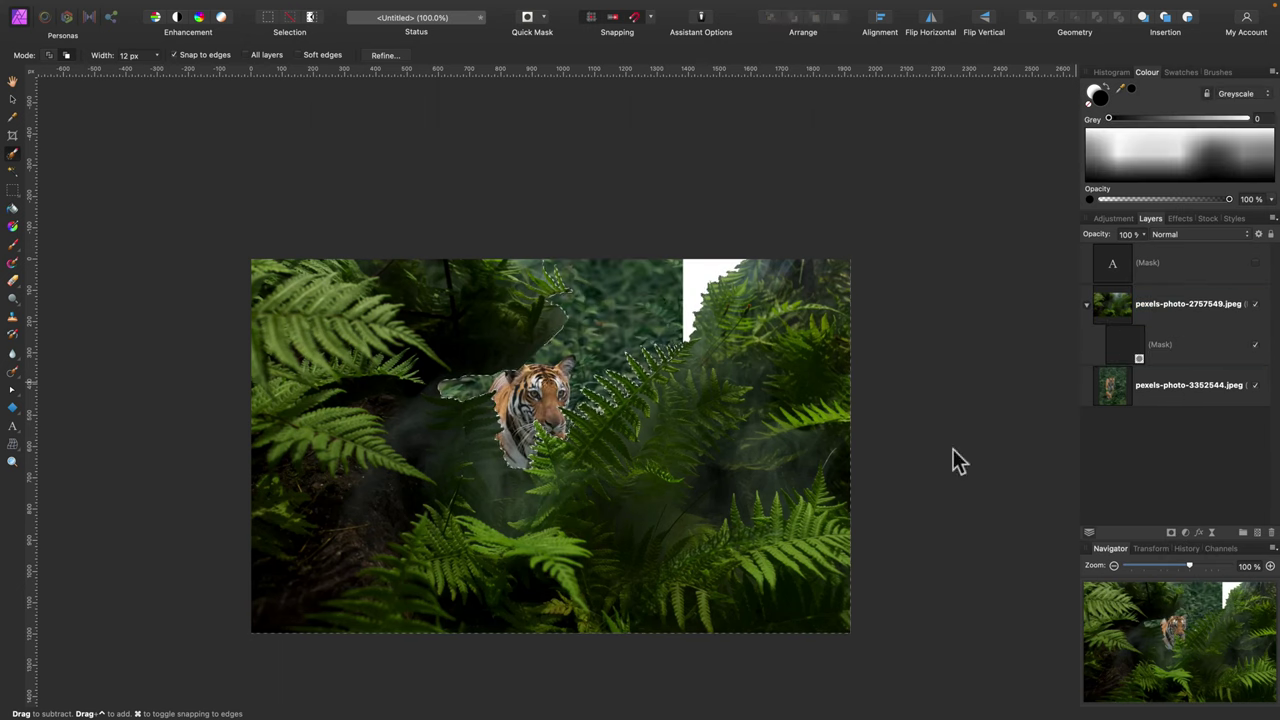
pyautogui.press('super+d')
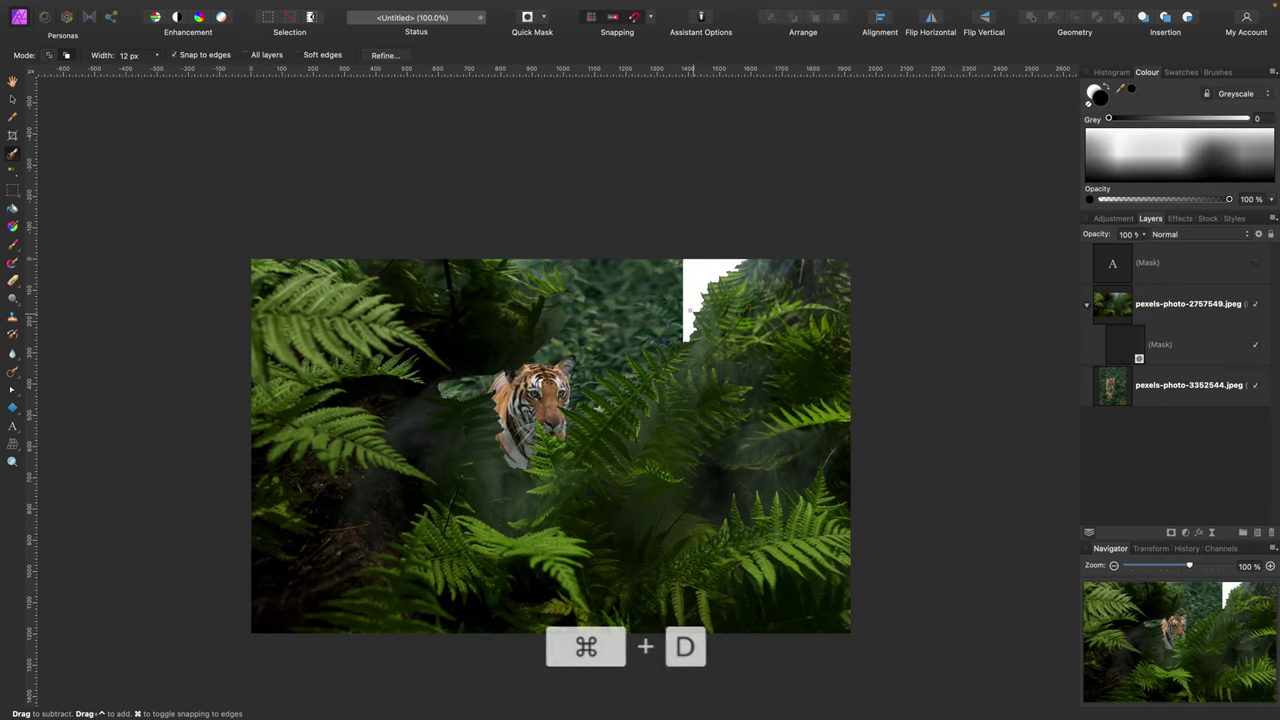
# - Enlarge the tiger photo and move it up into the fern gap, then select the fern layer's mask
pyautogui.click(1175, 395)
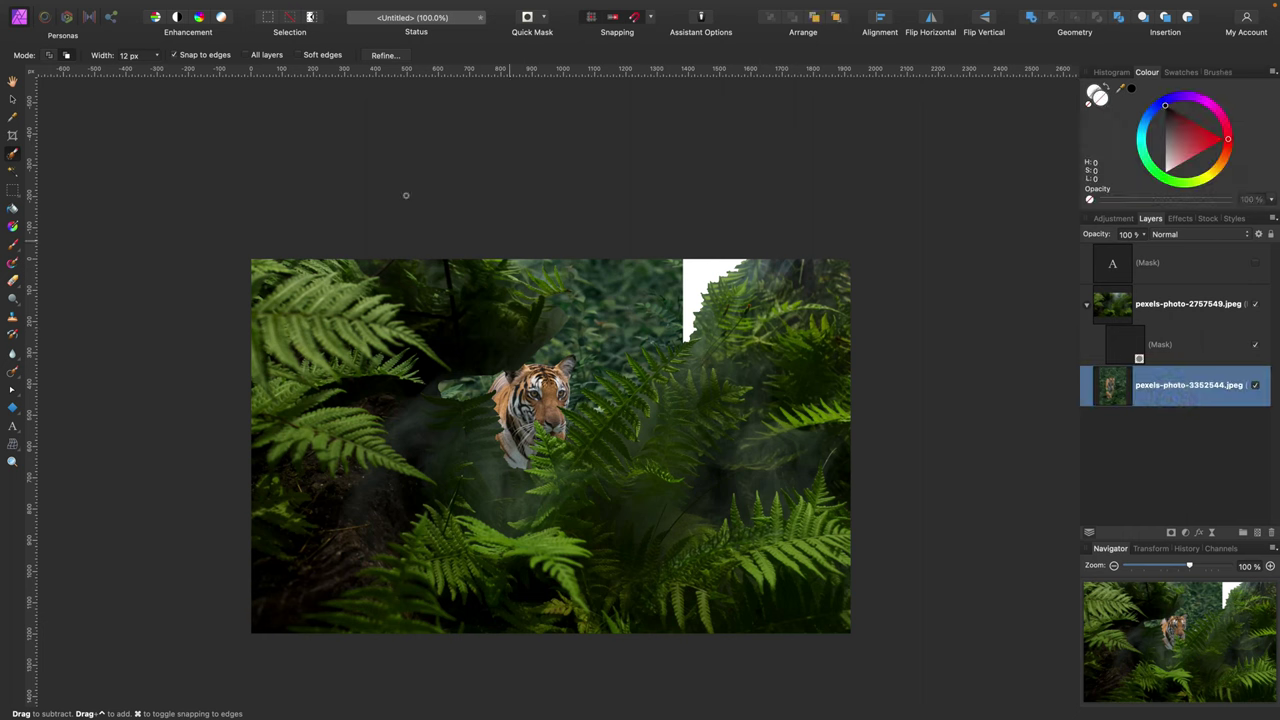
pyautogui.click(13, 99)
pyautogui.moveTo(614, 334); pyautogui.dragTo(727, 272)
pyautogui.moveTo(504, 581); pyautogui.dragTo(394, 651)
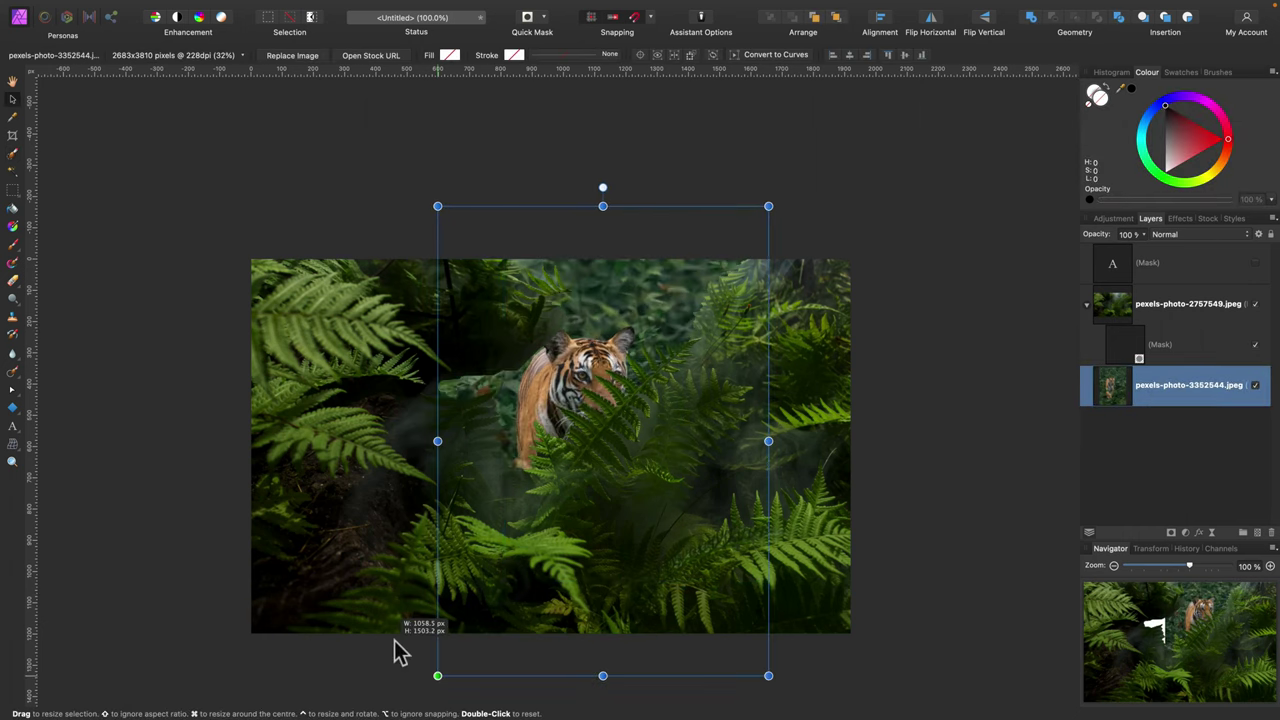
pyautogui.moveTo(589, 330); pyautogui.dragTo(574, 264)
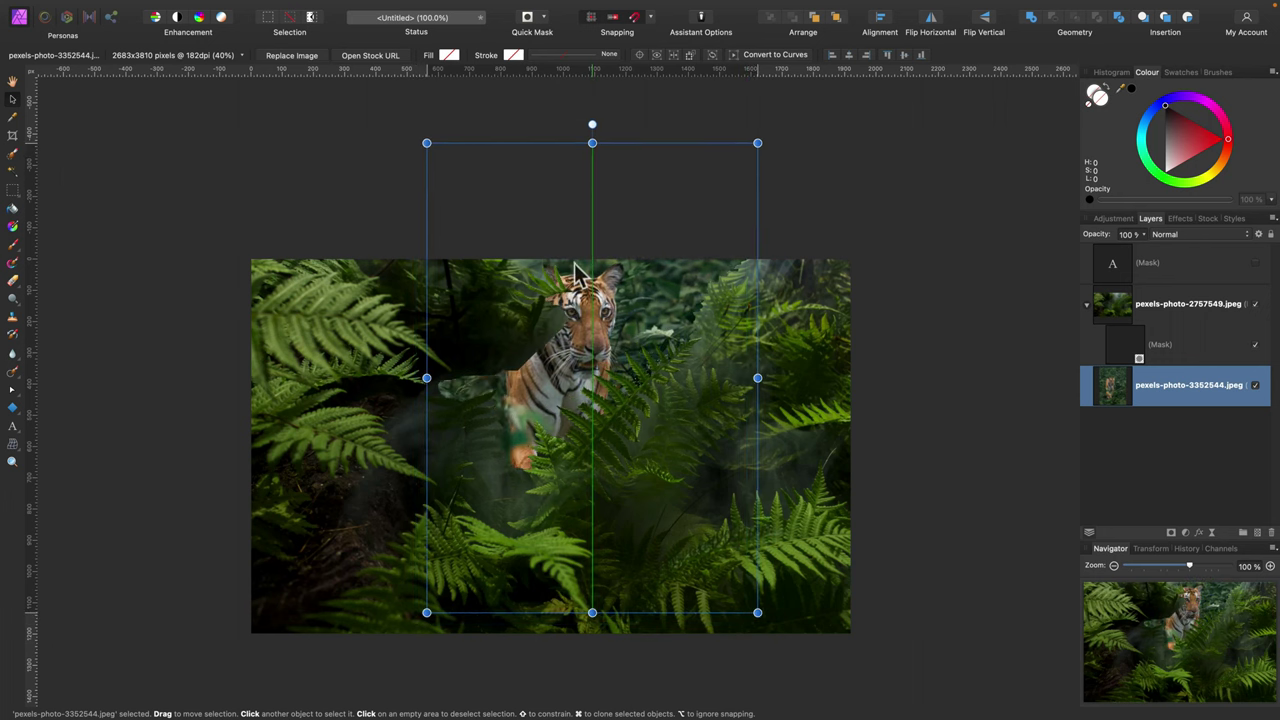
pyautogui.click(1186, 334)
pyautogui.click(1128, 349)
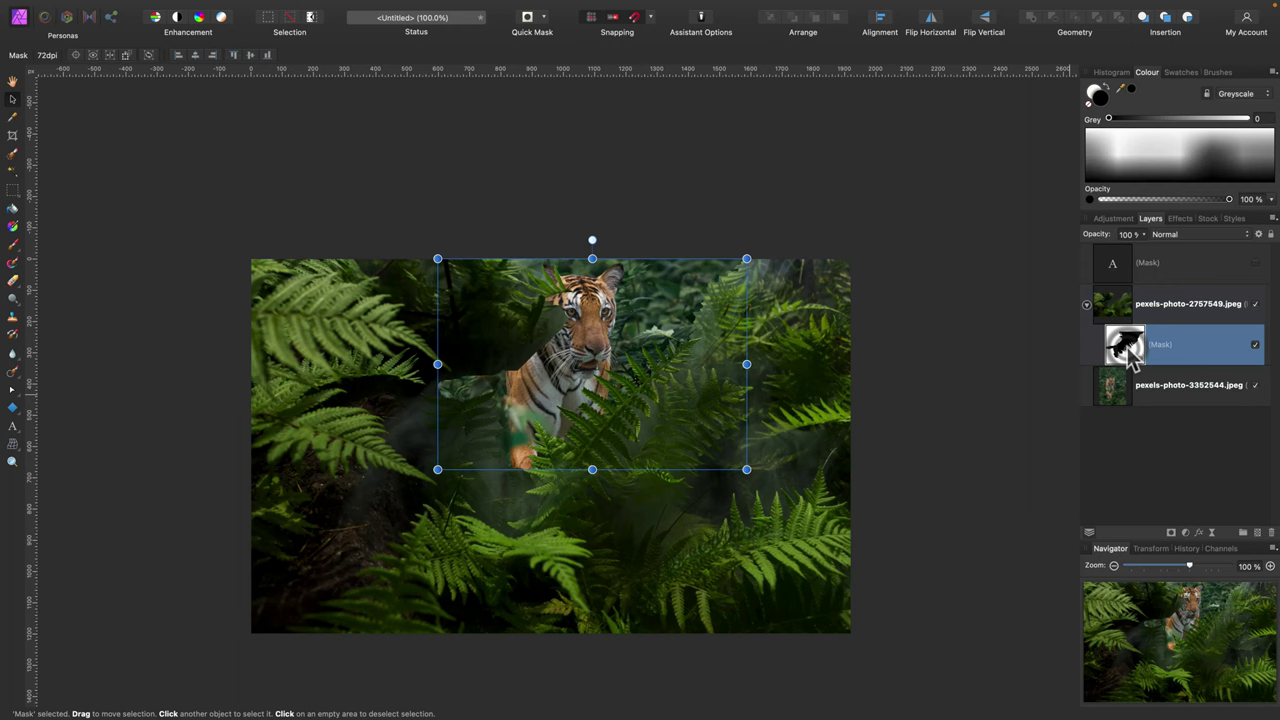
# - Paint black on the mask to show the tiger's legs, then white to fill the ferns back in
pyautogui.click(13, 245)
pyautogui.press('x')
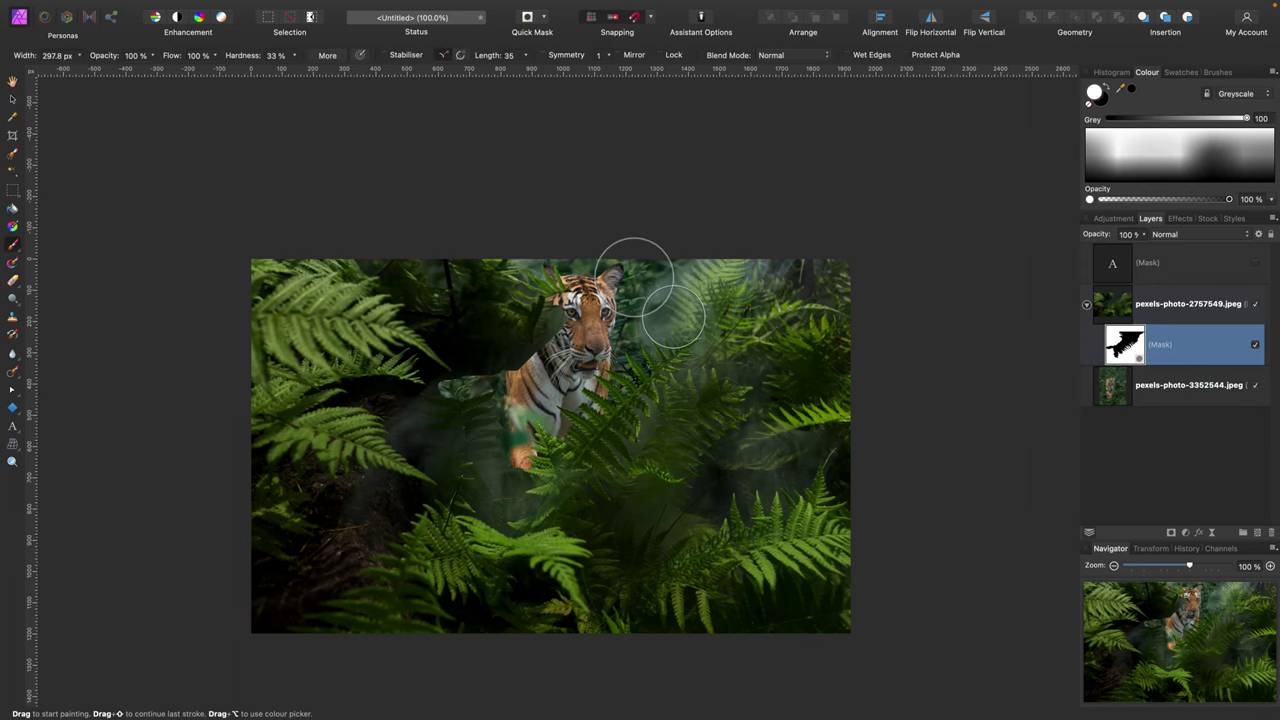
pyautogui.press('x')
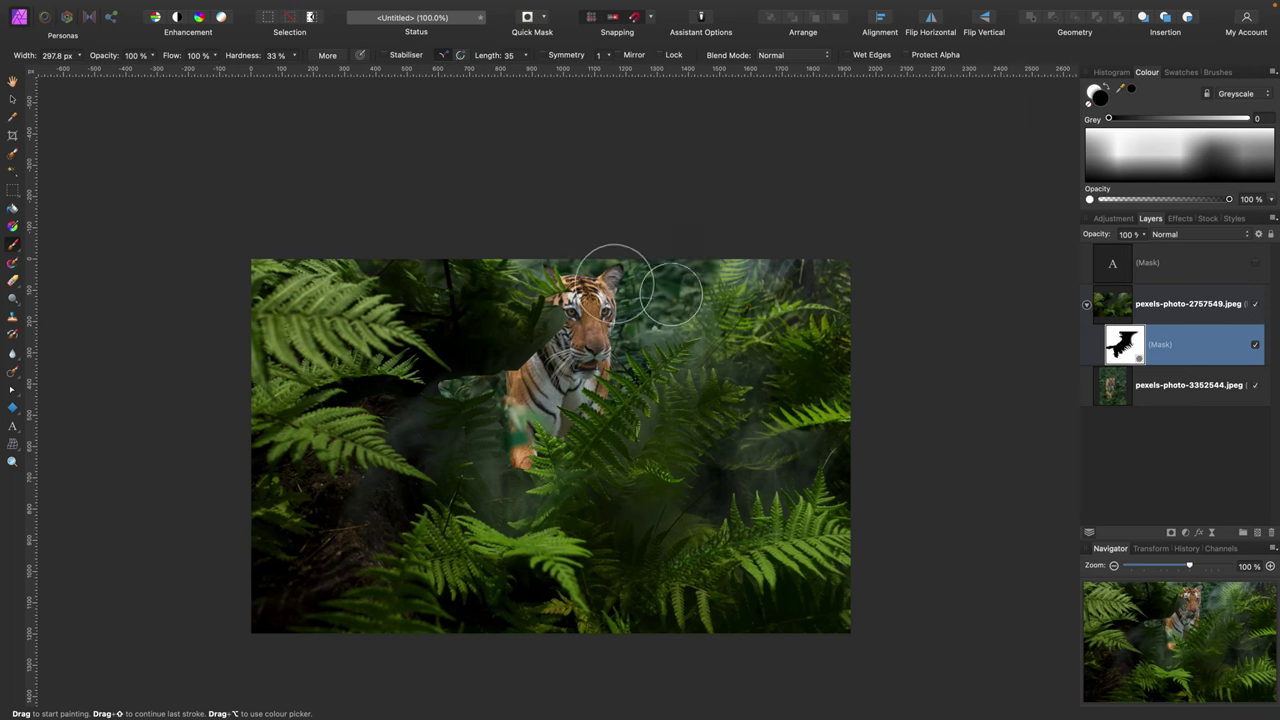
pyautogui.moveTo(600, 271)
pyautogui.mouseDown()
pyautogui.moveTo(712, 297)
pyautogui.moveTo(643, 423)
pyautogui.moveTo(486, 451)
pyautogui.moveTo(409, 234)
pyautogui.moveTo(371, 300)
pyautogui.moveTo(400, 357)
pyautogui.moveTo(398, 432)
pyautogui.moveTo(330, 400)
pyautogui.moveTo(280, 305)
pyautogui.moveTo(380, 300)
pyautogui.moveTo(410, 330)
pyautogui.mouseUp()
pyautogui.moveTo(537, 452)
pyautogui.mouseDown()
pyautogui.moveTo(729, 329)
pyautogui.moveTo(730, 360)
pyautogui.mouseUp()
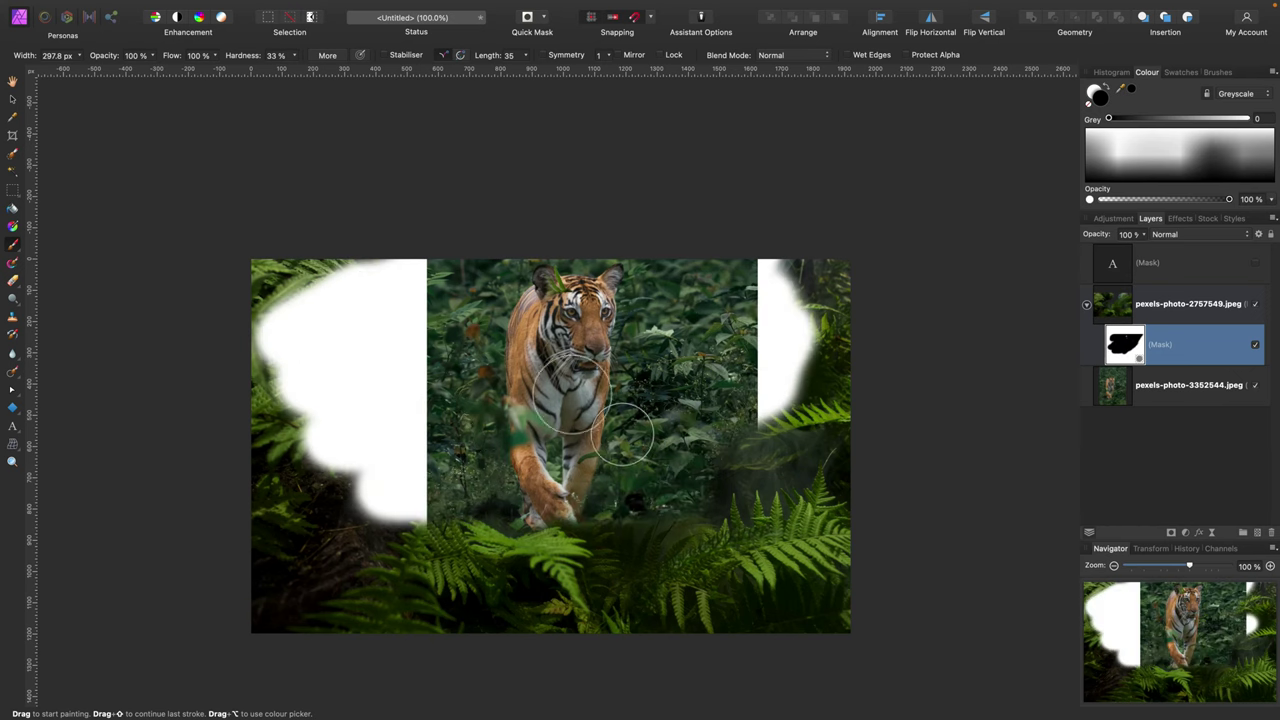
pyautogui.press('x')
pyautogui.moveTo(263, 329)
pyautogui.mouseDown()
pyautogui.moveTo(336, 289)
pyautogui.moveTo(453, 272)
pyautogui.moveTo(328, 350)
pyautogui.moveTo(329, 384)
pyautogui.moveTo(300, 359)
pyautogui.moveTo(269, 358)
pyautogui.moveTo(360, 470)
pyautogui.moveTo(345, 445)
pyautogui.moveTo(272, 444)
pyautogui.moveTo(359, 495)
pyautogui.moveTo(493, 513)
pyautogui.moveTo(740, 510)
pyautogui.moveTo(570, 440)
pyautogui.moveTo(753, 440)
pyautogui.moveTo(690, 354)
pyautogui.moveTo(703, 288)
pyautogui.moveTo(692, 255)
pyautogui.moveTo(834, 292)
pyautogui.moveTo(806, 300)
pyautogui.moveTo(766, 386)
pyautogui.mouseUp()
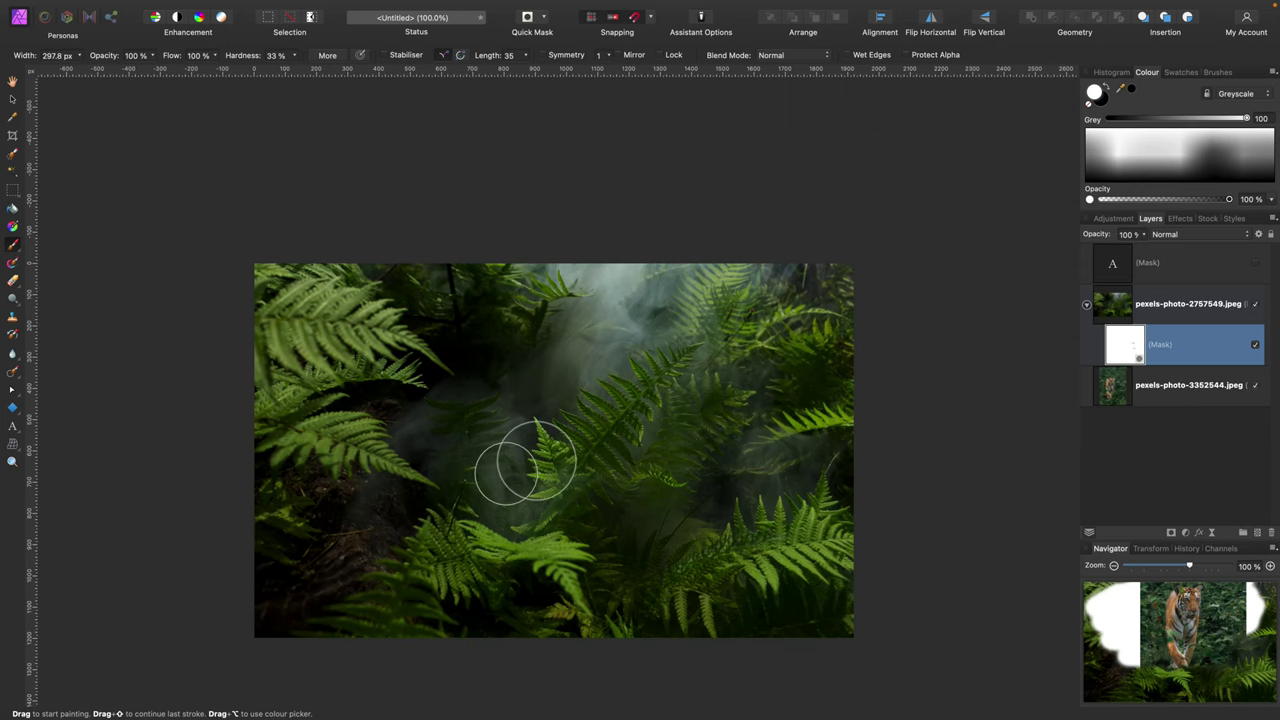
pyautogui.hscroll(-2, 757, 360)
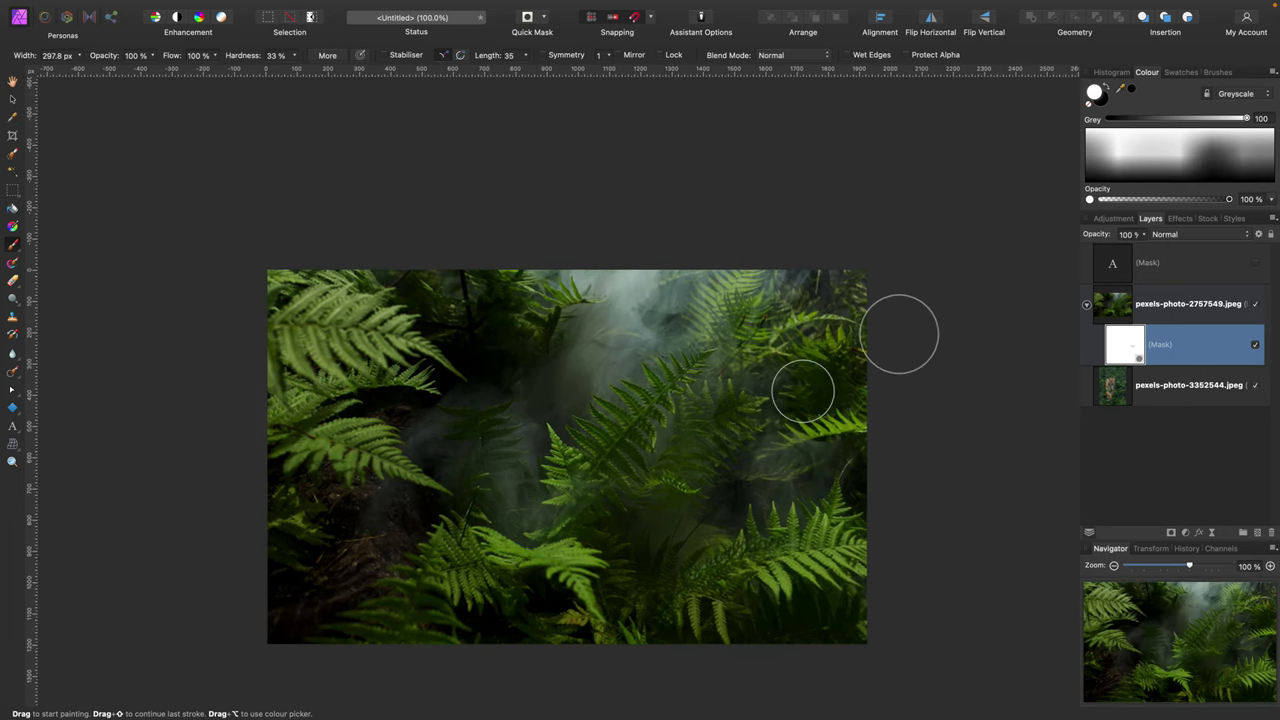
# - Delete the mask from the fern photo layer
pyautogui.rightClick(1121, 339)
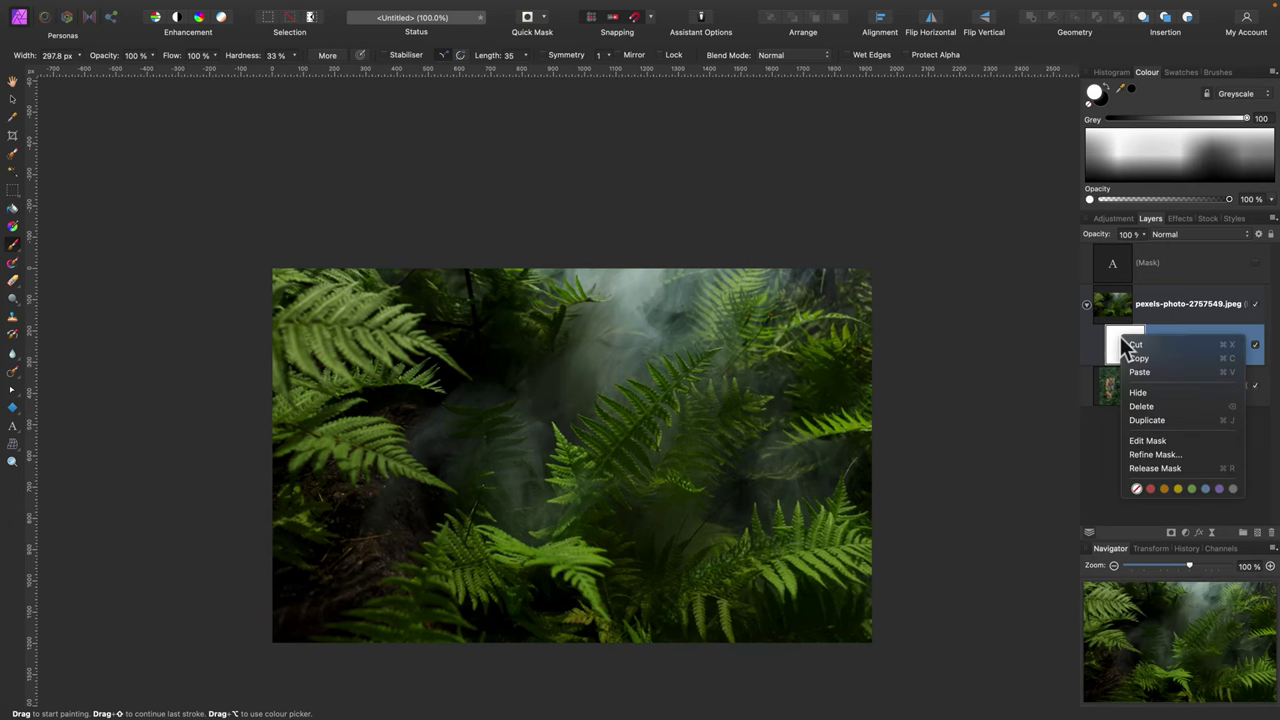
pyautogui.click(1140, 407)
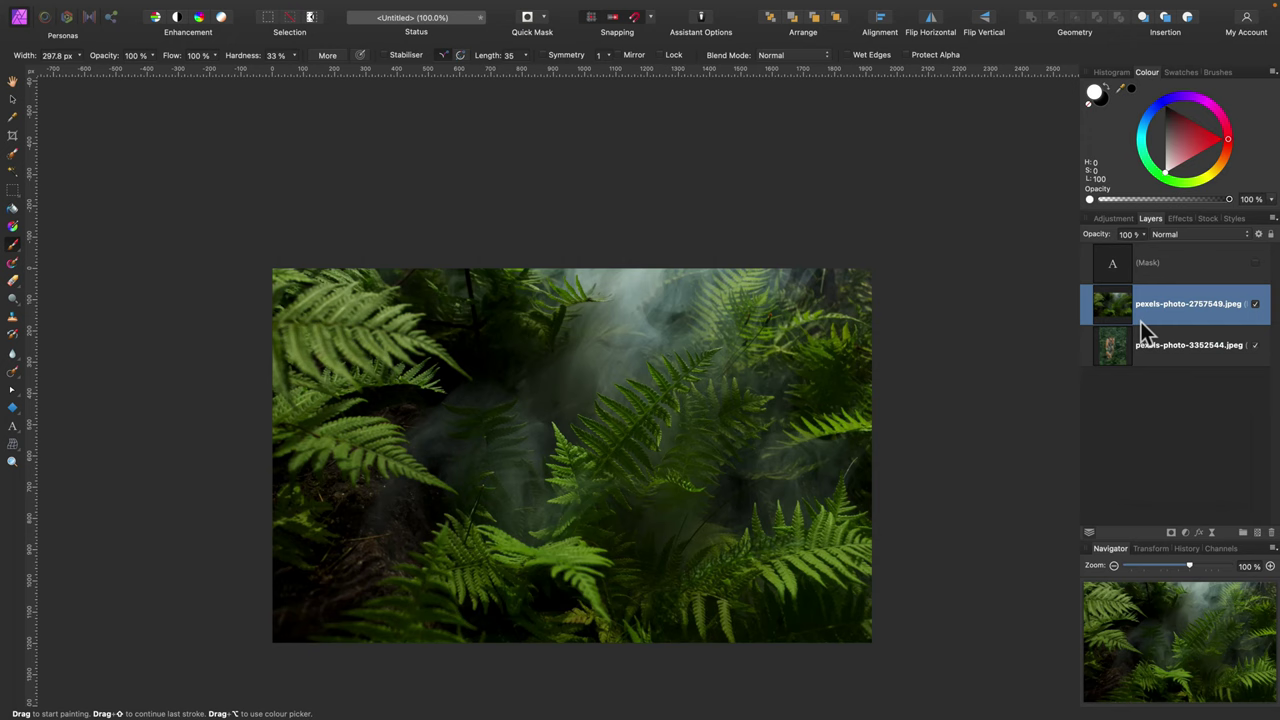
pyautogui.scroll(1, 100, 380)
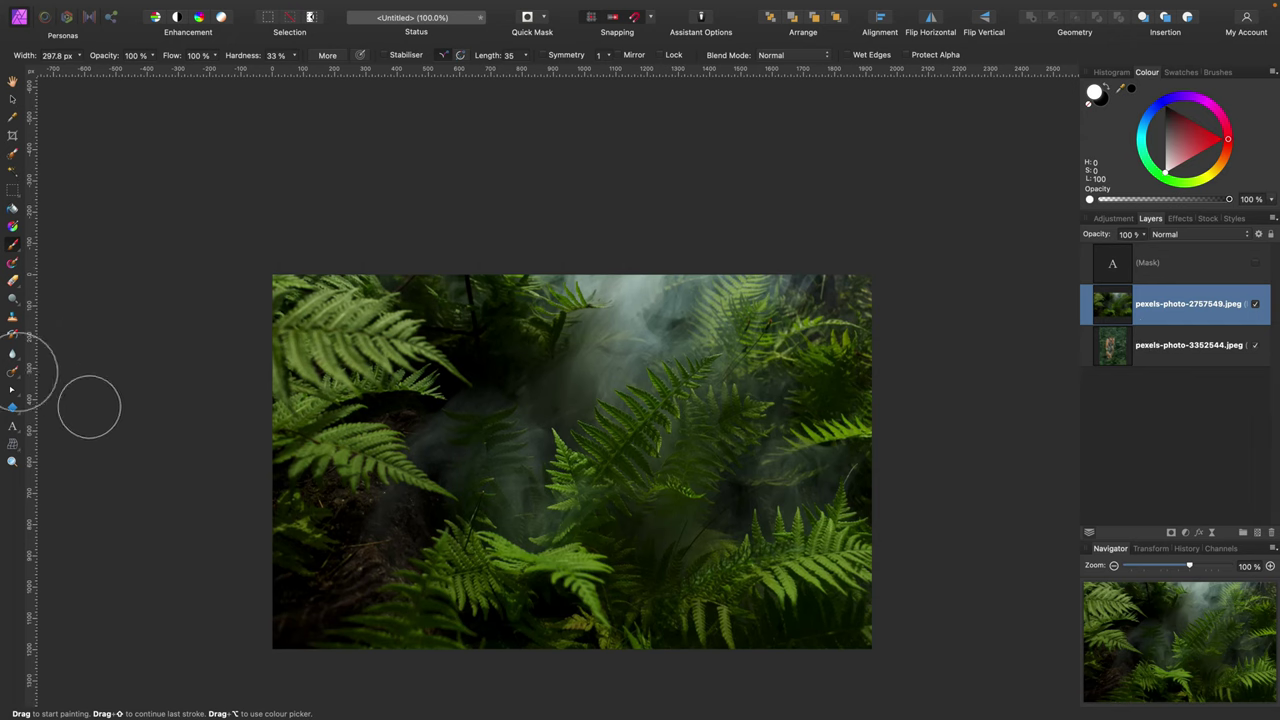
# - Draw a large black circle with the Ellipse Tool, centre it on the canvas and zoom to fit
pyautogui.click(13, 410)
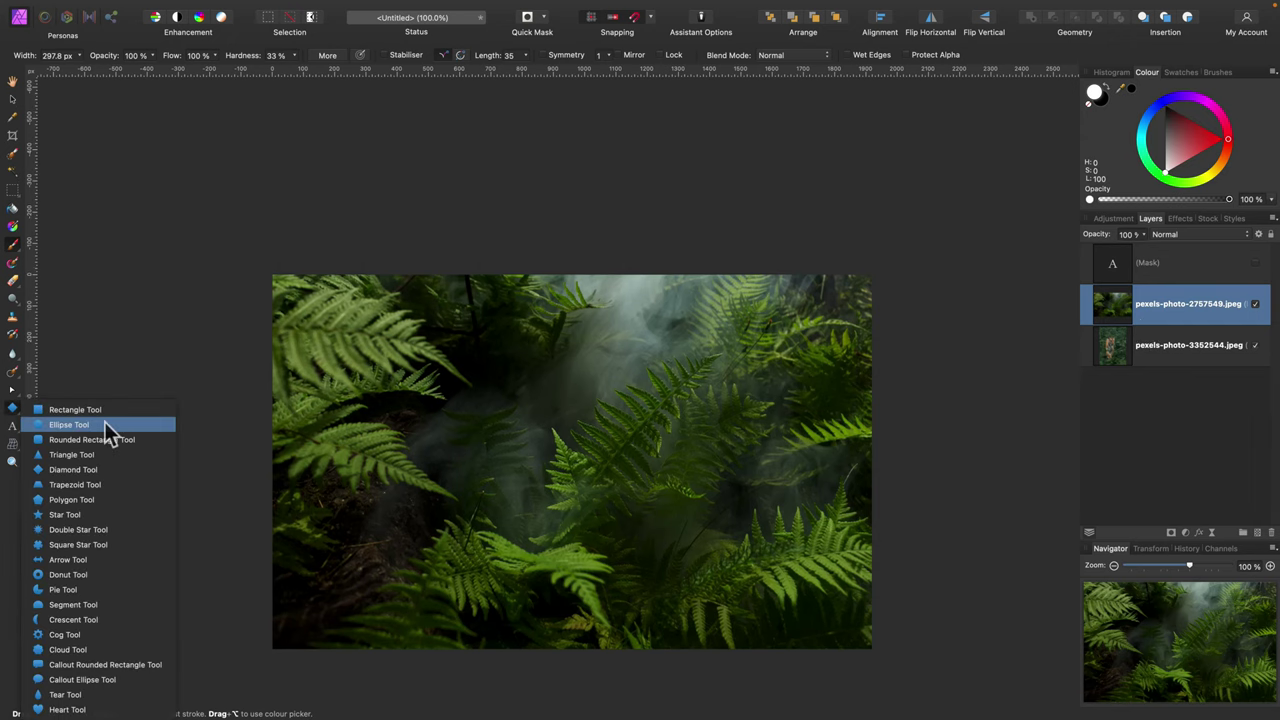
pyautogui.click(70, 425)
pyautogui.moveTo(411, 296); pyautogui.dragTo(758, 582)
pyautogui.scroll(2, 700, 540)
pyautogui.hscroll(-1, 700, 540)
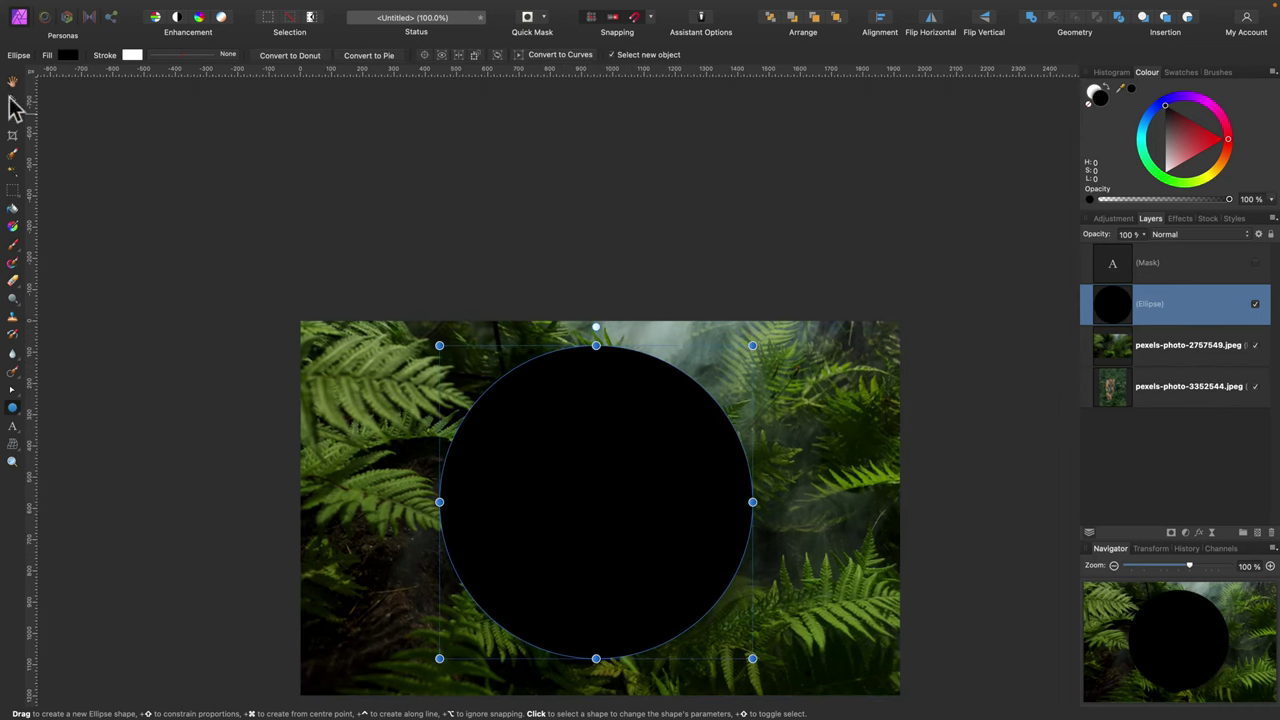
pyautogui.click(13, 100)
pyautogui.moveTo(606, 551); pyautogui.dragTo(685, 562)
pyautogui.press('super+0')
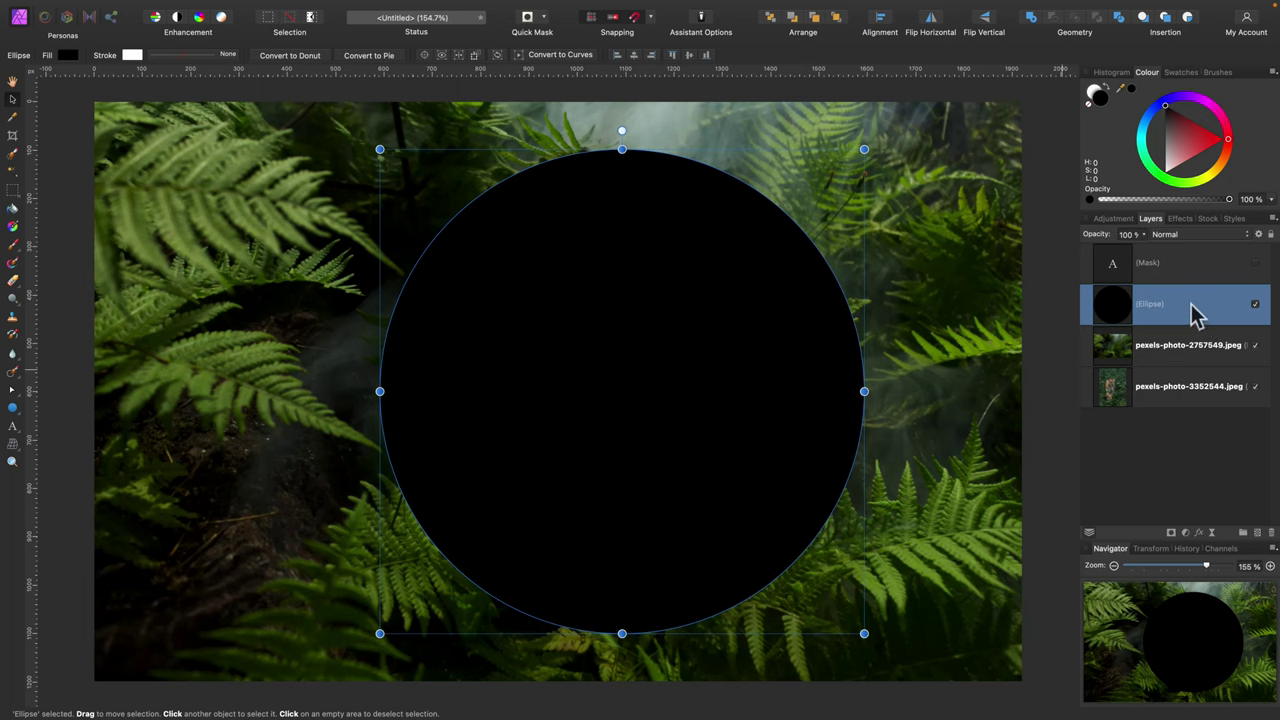
# - Clip the fern photo to the ellipse with Mask to Below and hide the tiger photo
pyautogui.rightClick(1197, 313)
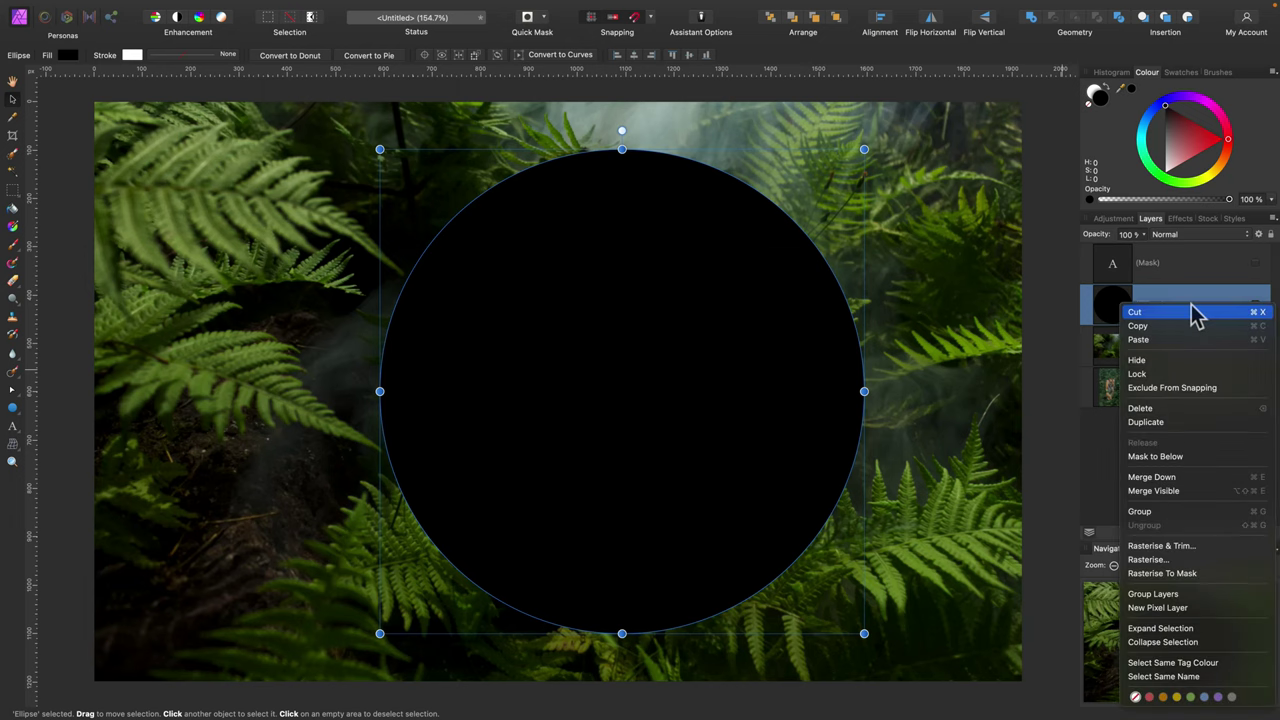
pyautogui.click(1160, 458)
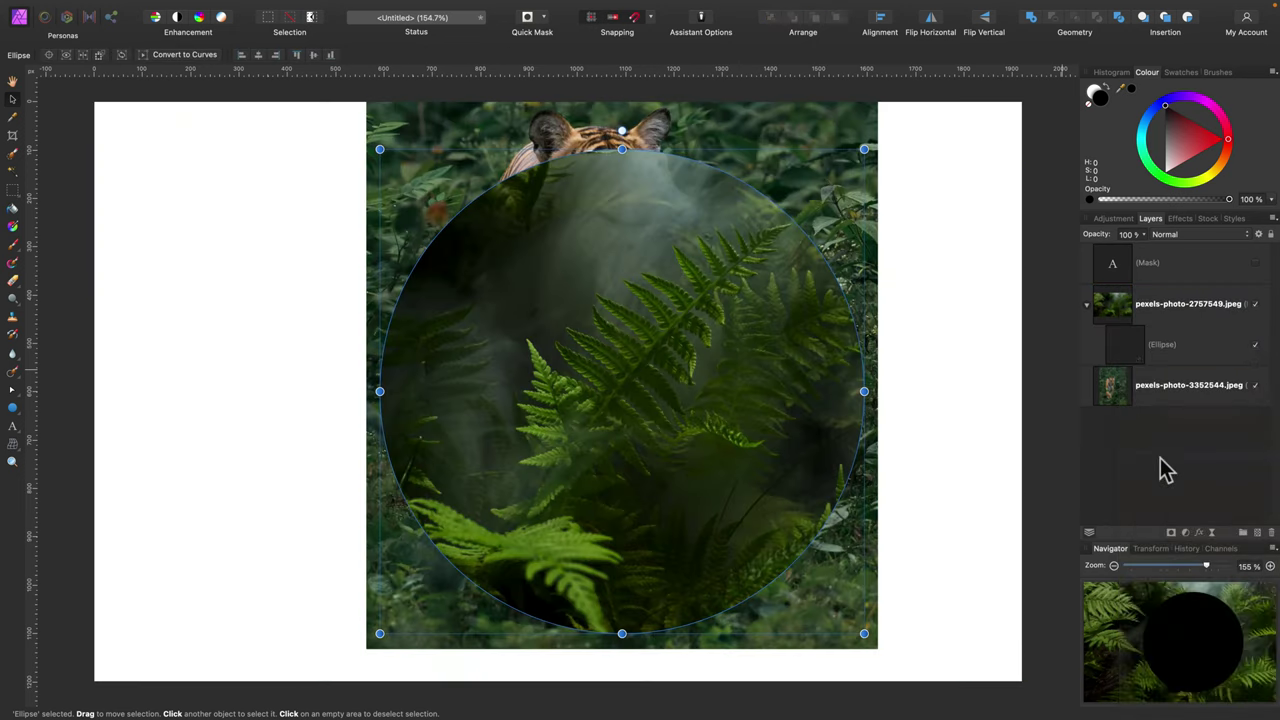
pyautogui.click(1255, 386)
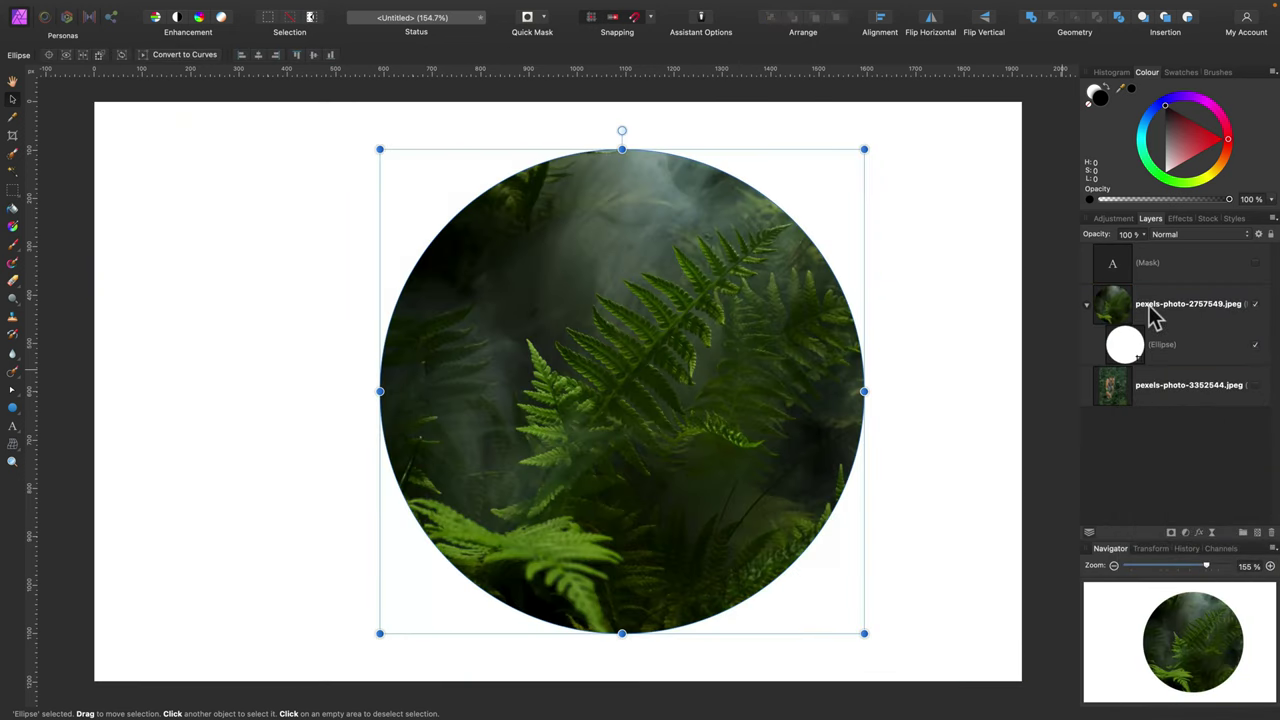
# - Squeeze the circle mask into a tall centred oval about 750 px wide
pyautogui.click(1180, 305)
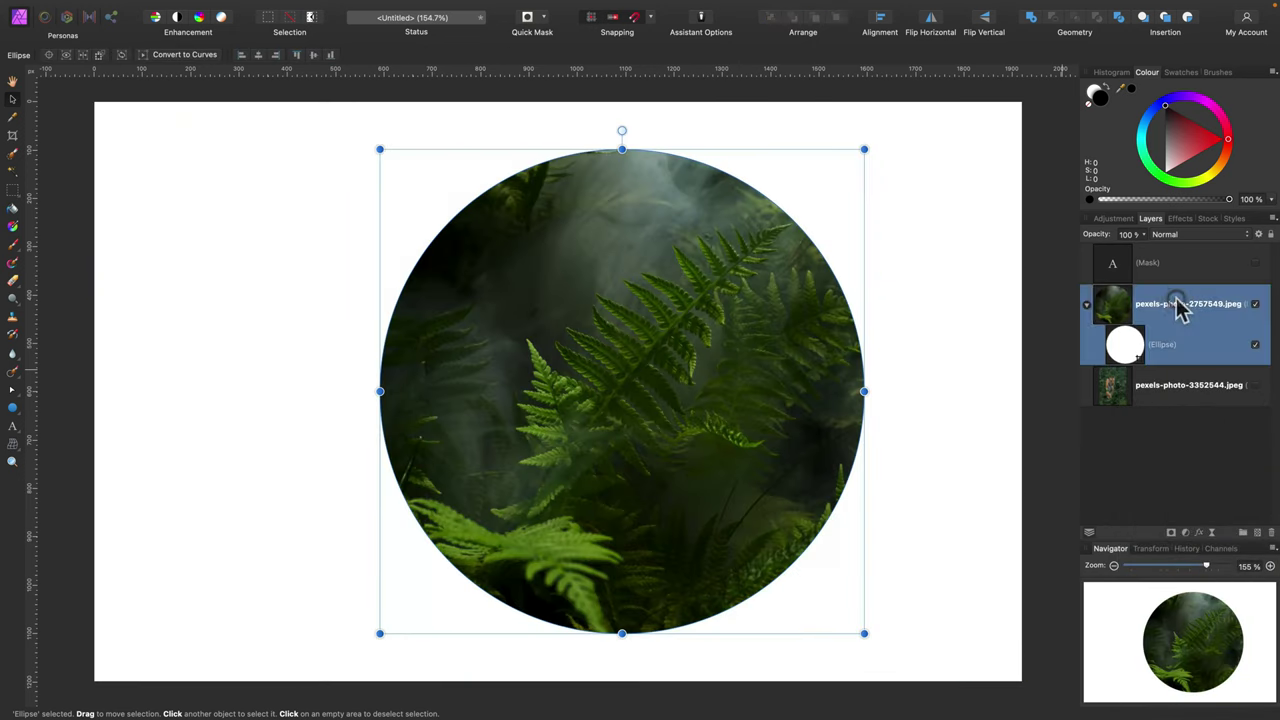
pyautogui.click(1127, 350)
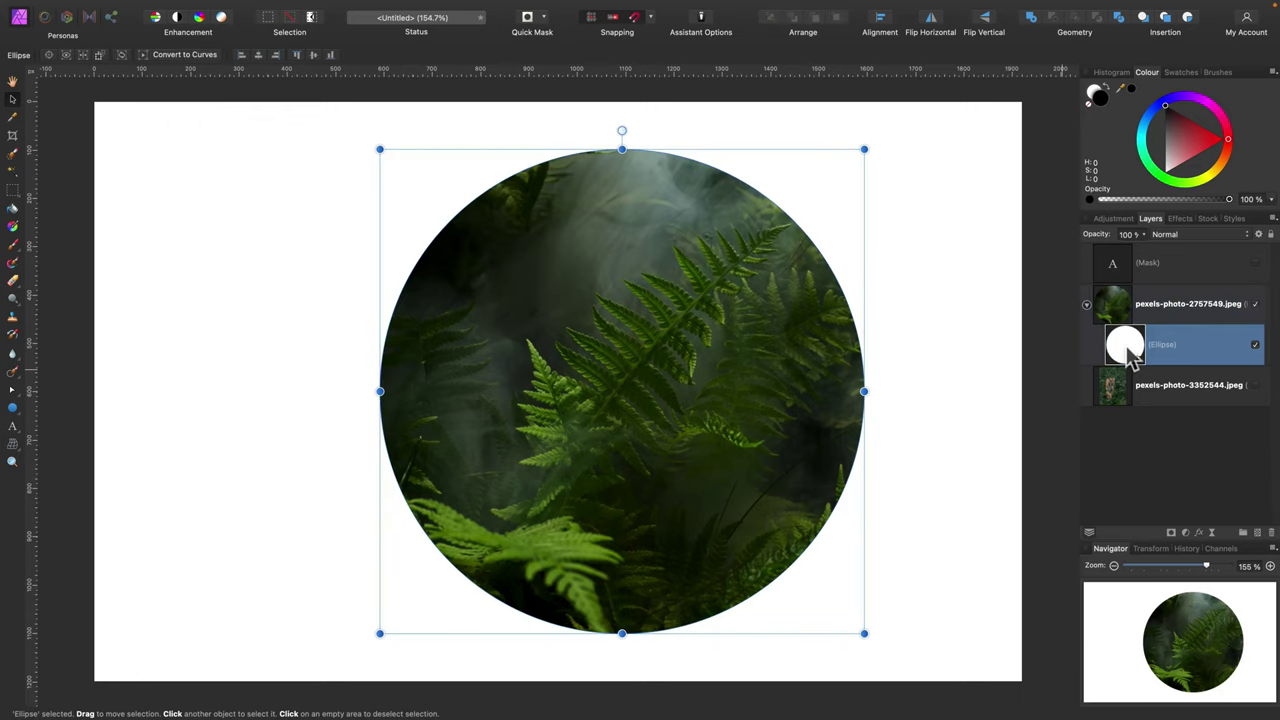
pyautogui.moveTo(862, 391); pyautogui.dragTo(743, 428)
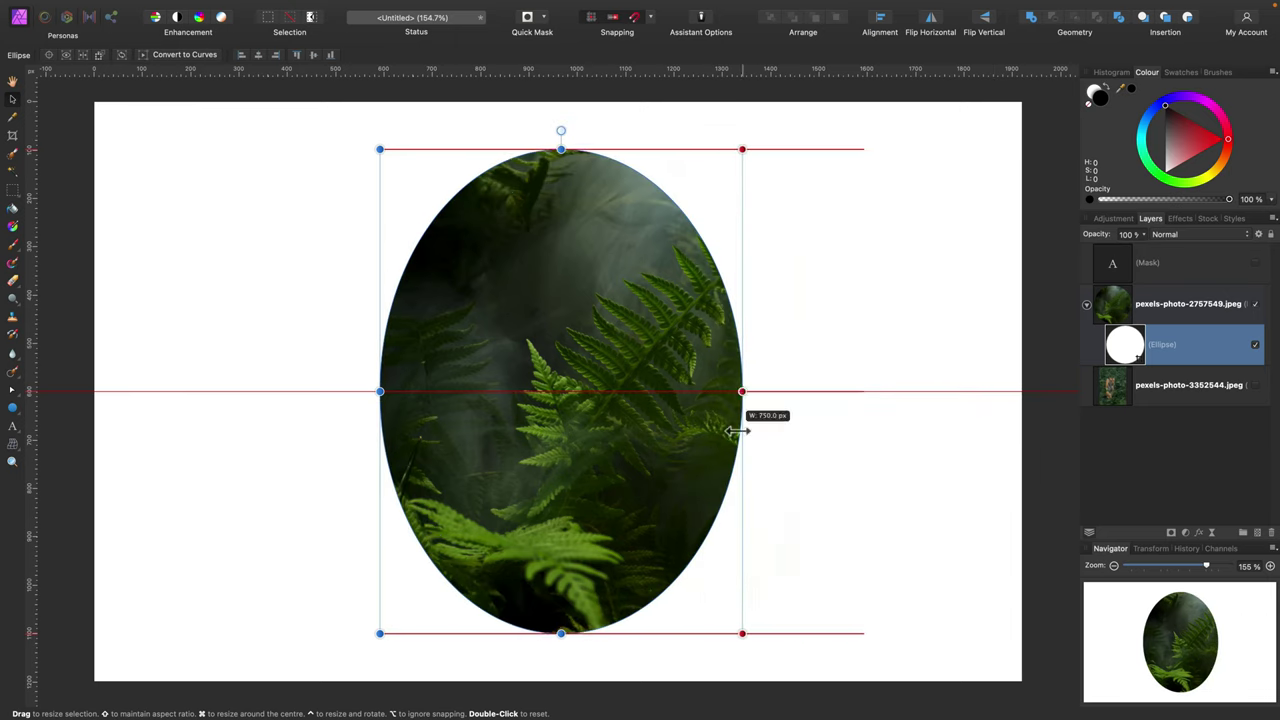
pyautogui.moveTo(606, 455); pyautogui.dragTo(671, 454)
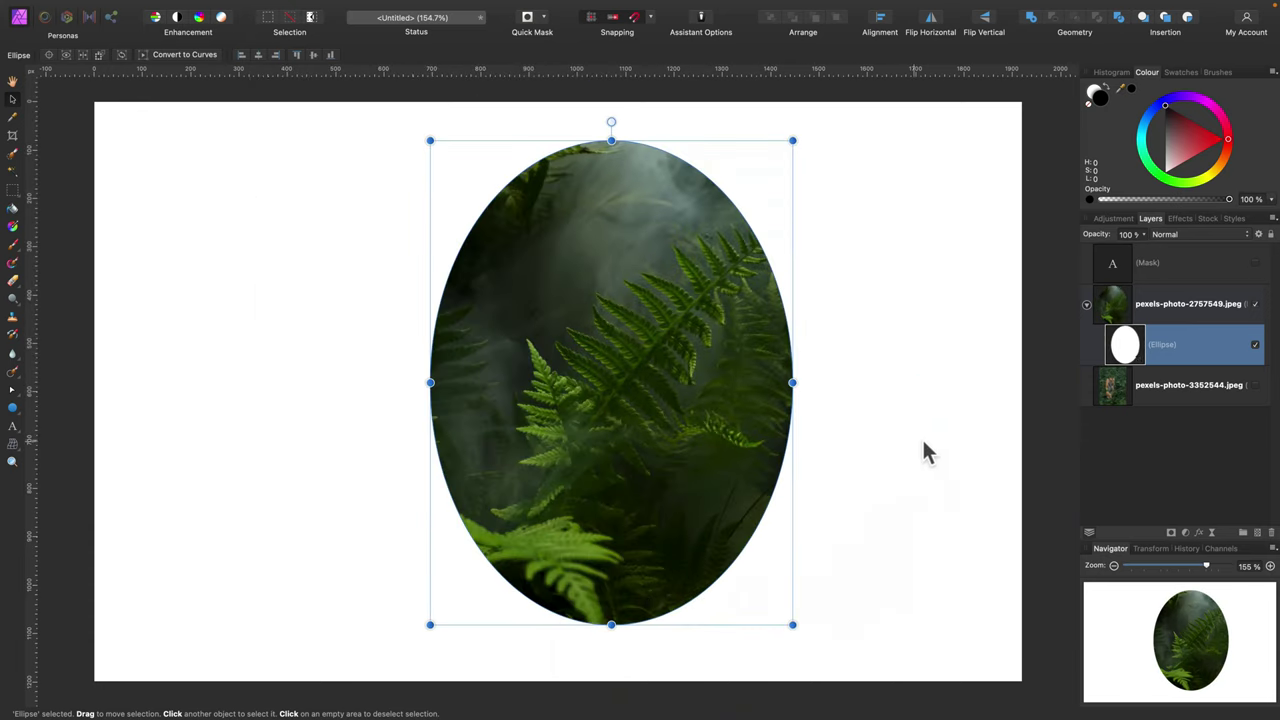
pyautogui.click(1172, 305)
pyautogui.moveTo(794, 366); pyautogui.dragTo(700, 360)
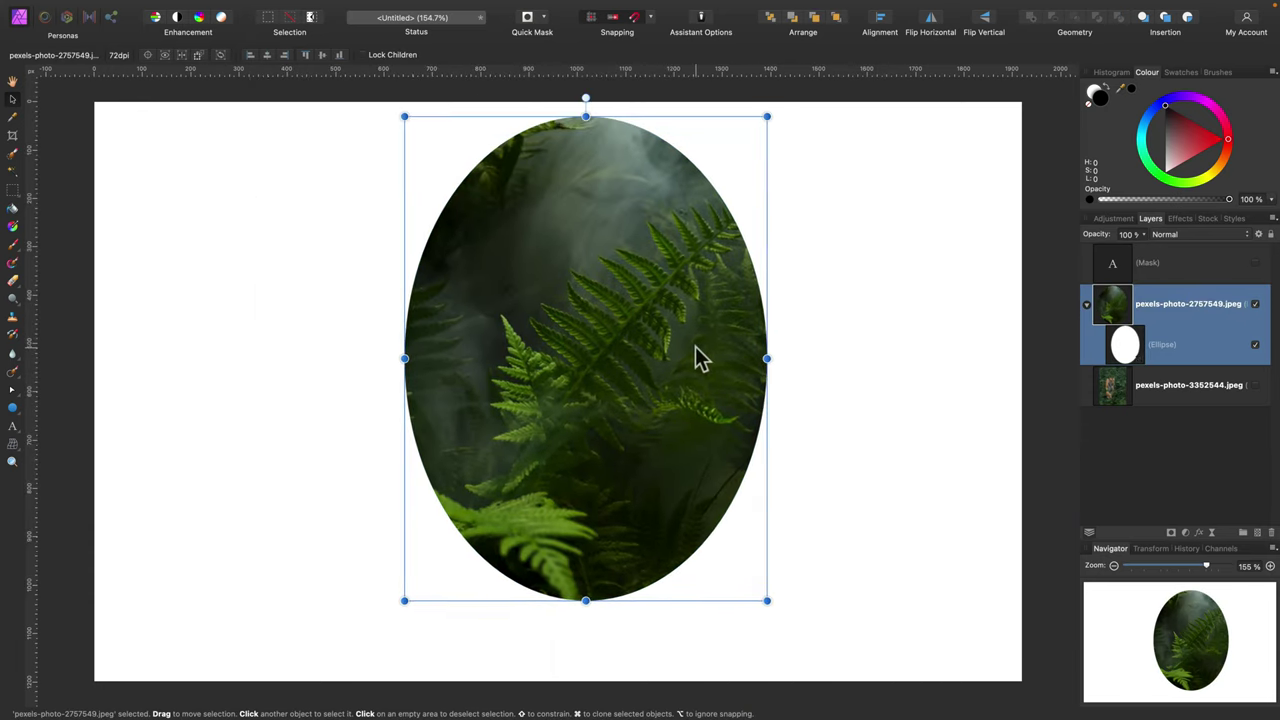
pyautogui.press('super+z')
# - Delete the oval Ellipse mask from the fern photo and pick the Selection Brush Tool
pyautogui.rightClick(1178, 300)
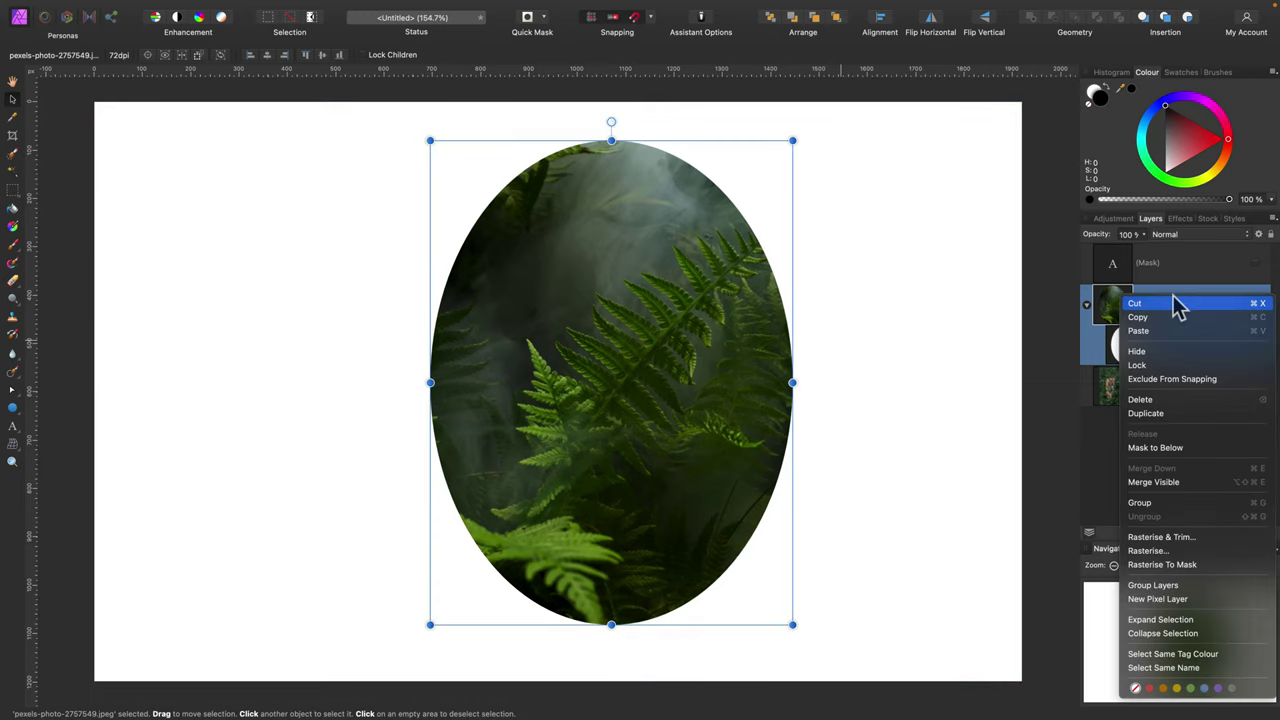
pyautogui.click(1100, 368)
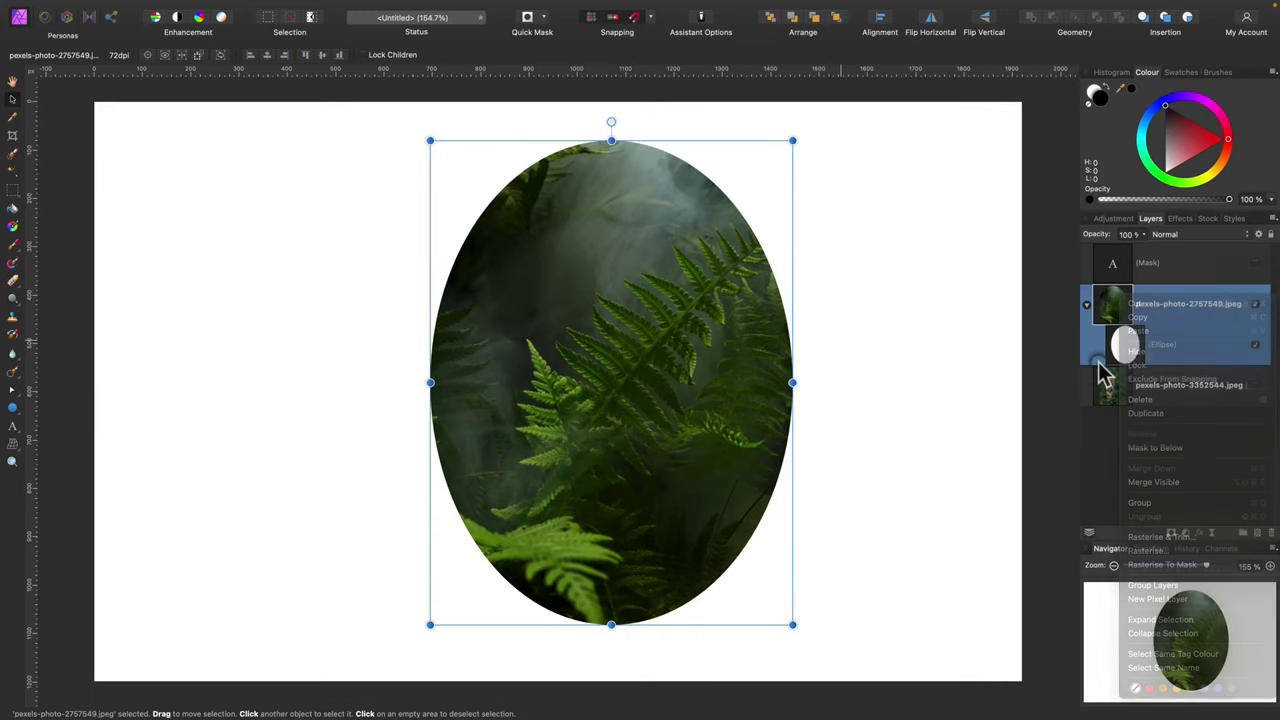
pyautogui.rightClick(1130, 350)
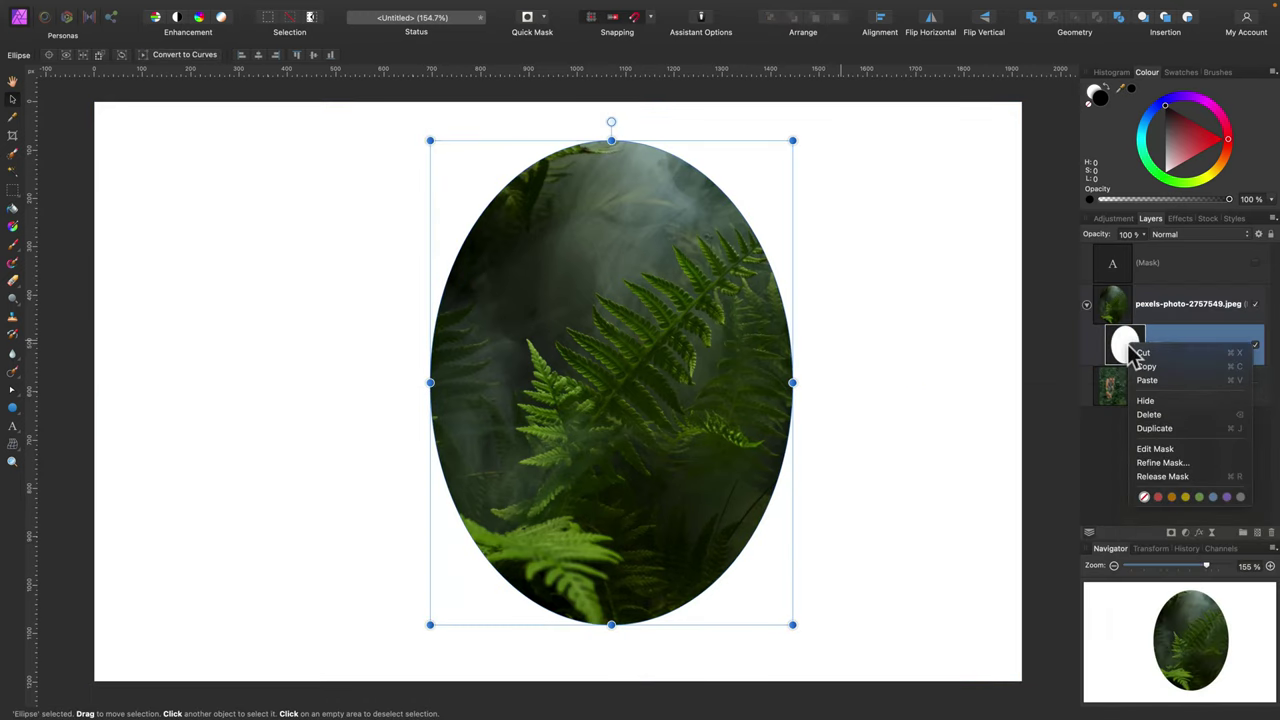
pyautogui.click(1155, 416)
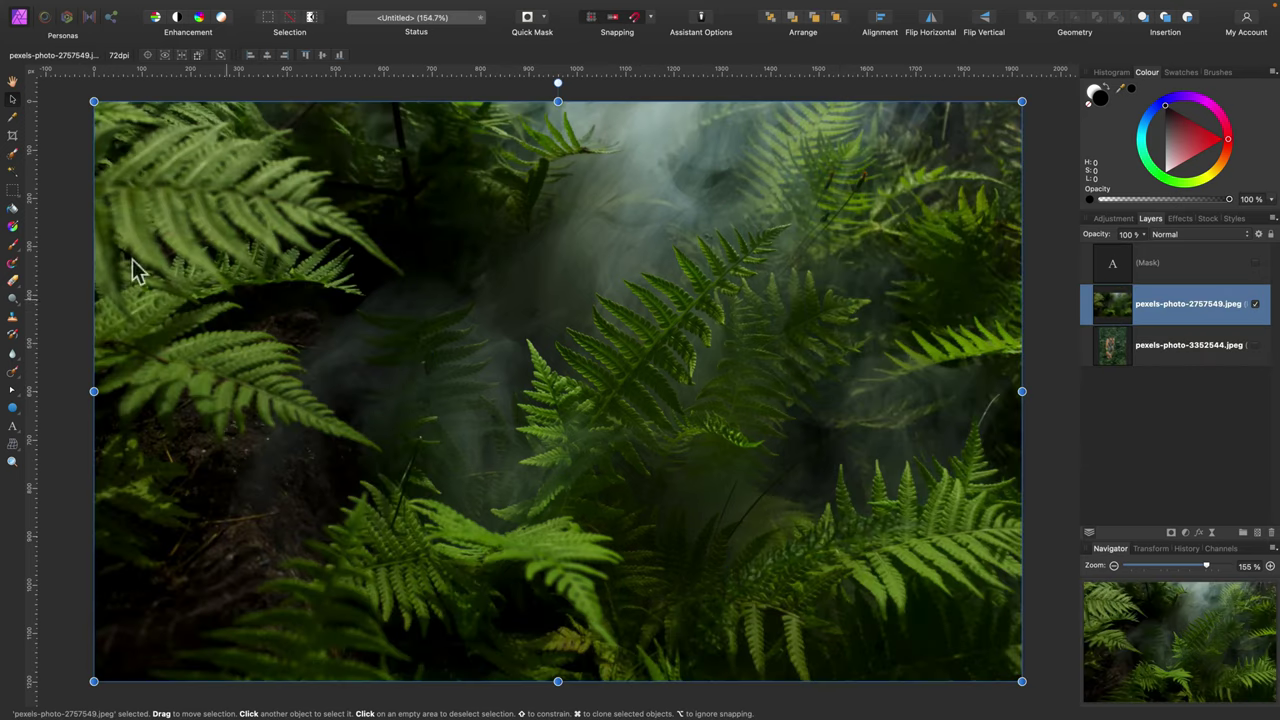
pyautogui.click(13, 154)
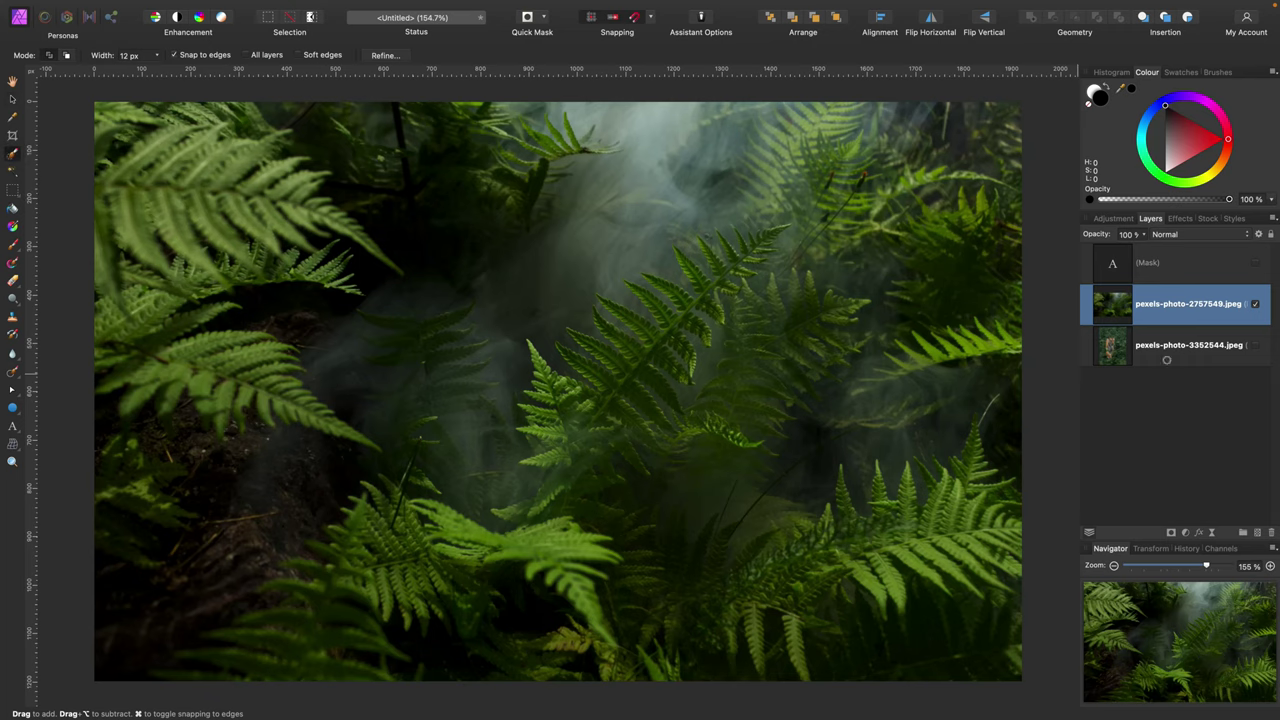
# - Hide the fern layer, then show and select the tiger photo layer
pyautogui.click(1257, 304)
pyautogui.click(1252, 350)
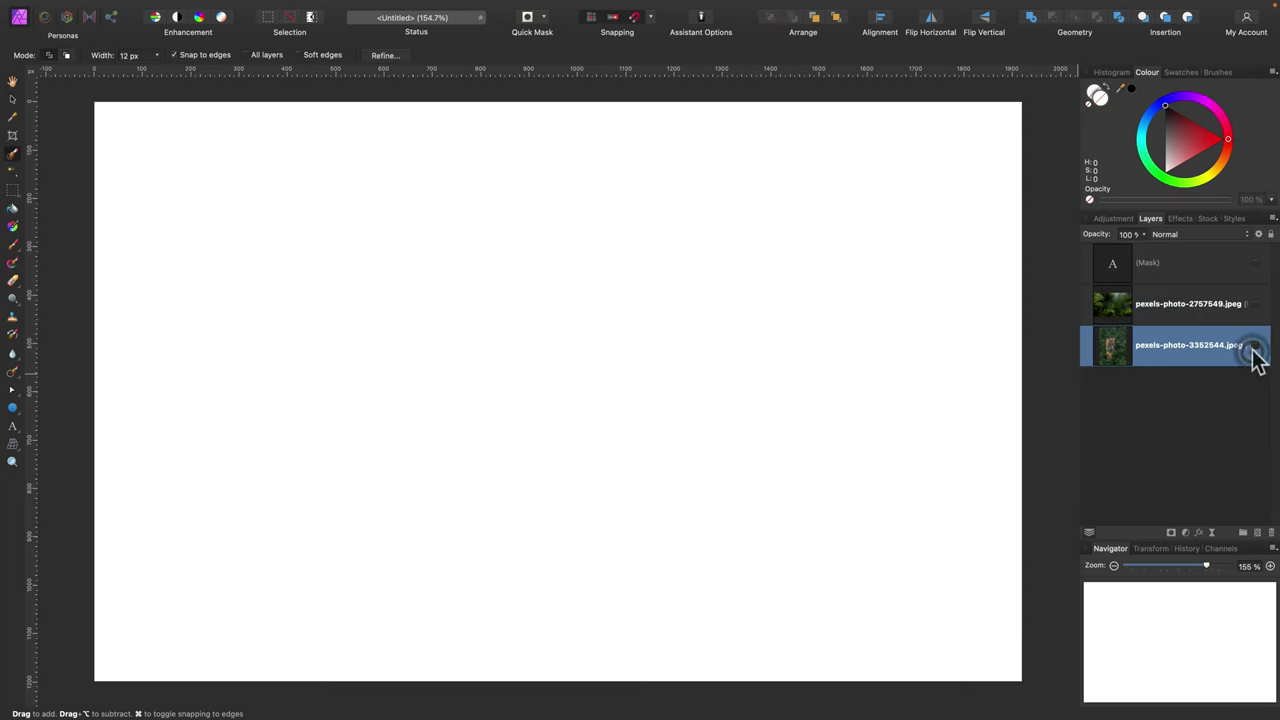
pyautogui.click(1255, 346)
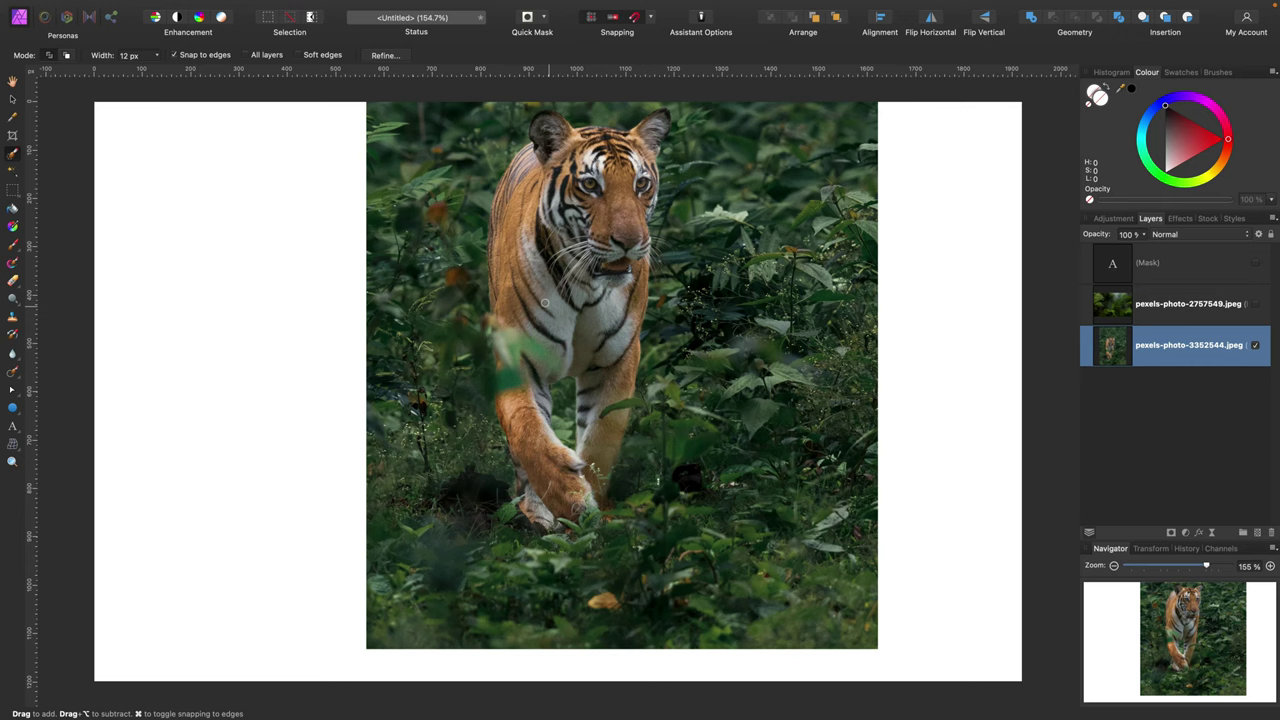
# - With an enlarged Selection Brush, select the tiger's flank, back and front leg
pyautogui.press(']')
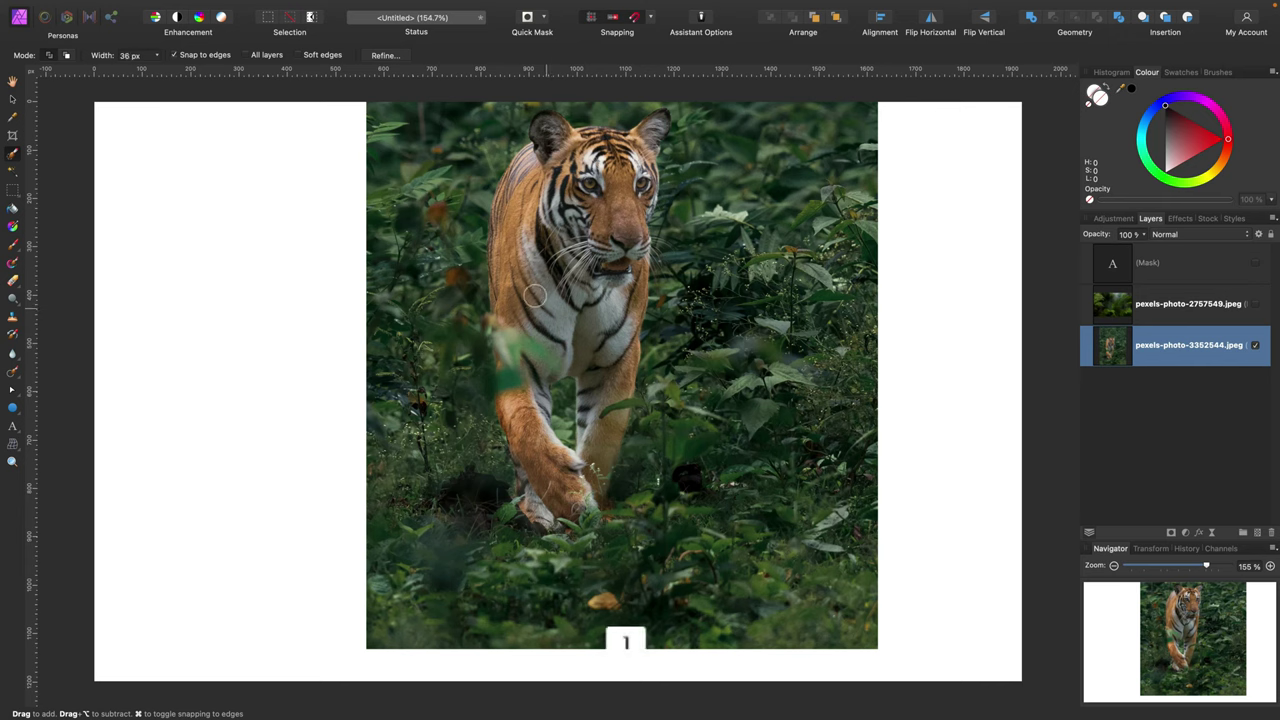
pyautogui.moveTo(535, 295)
pyautogui.mouseDown()
pyautogui.moveTo(533, 224)
pyautogui.moveTo(503, 237)
pyautogui.moveTo(508, 186)
pyautogui.mouseUp()
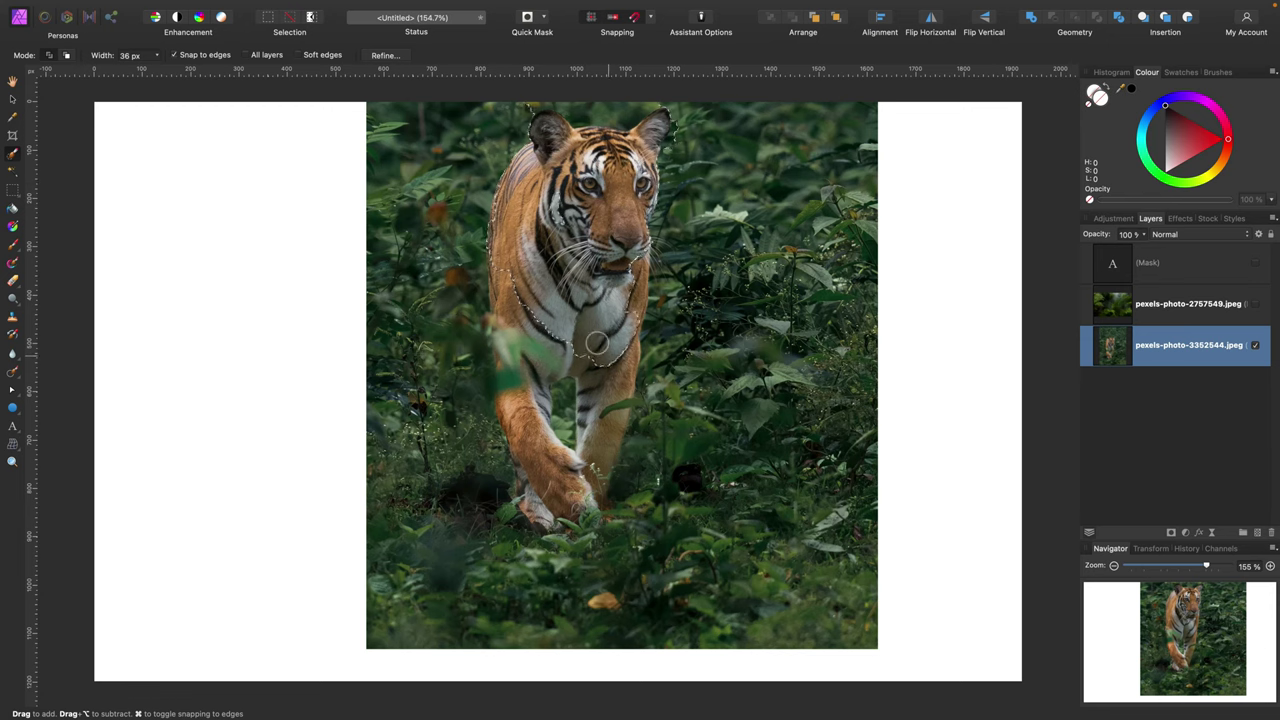
pyautogui.moveTo(592, 384); pyautogui.dragTo(571, 497)
pyautogui.moveTo(525, 455); pyautogui.dragTo(517, 422)
pyautogui.scroll(2, 557, 226)
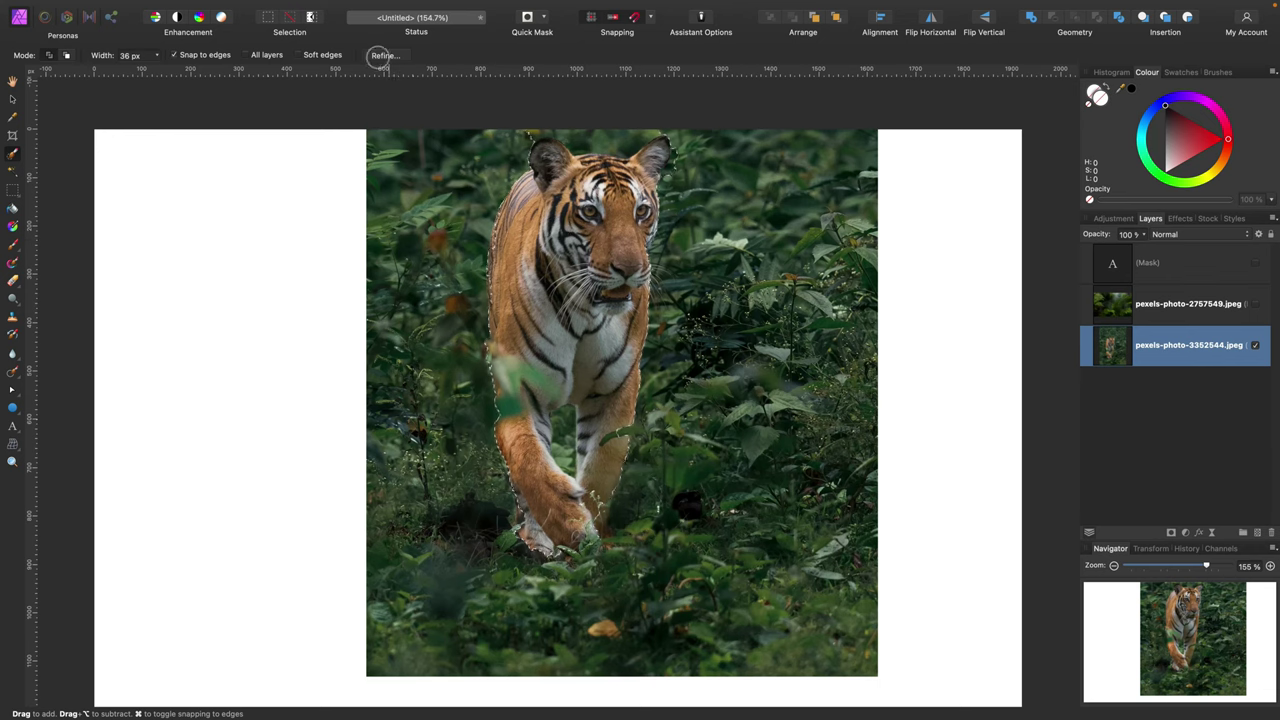
# - In Refine Selection, mark the head top and green leaf patch on the leg as background
pyautogui.click(386, 56)
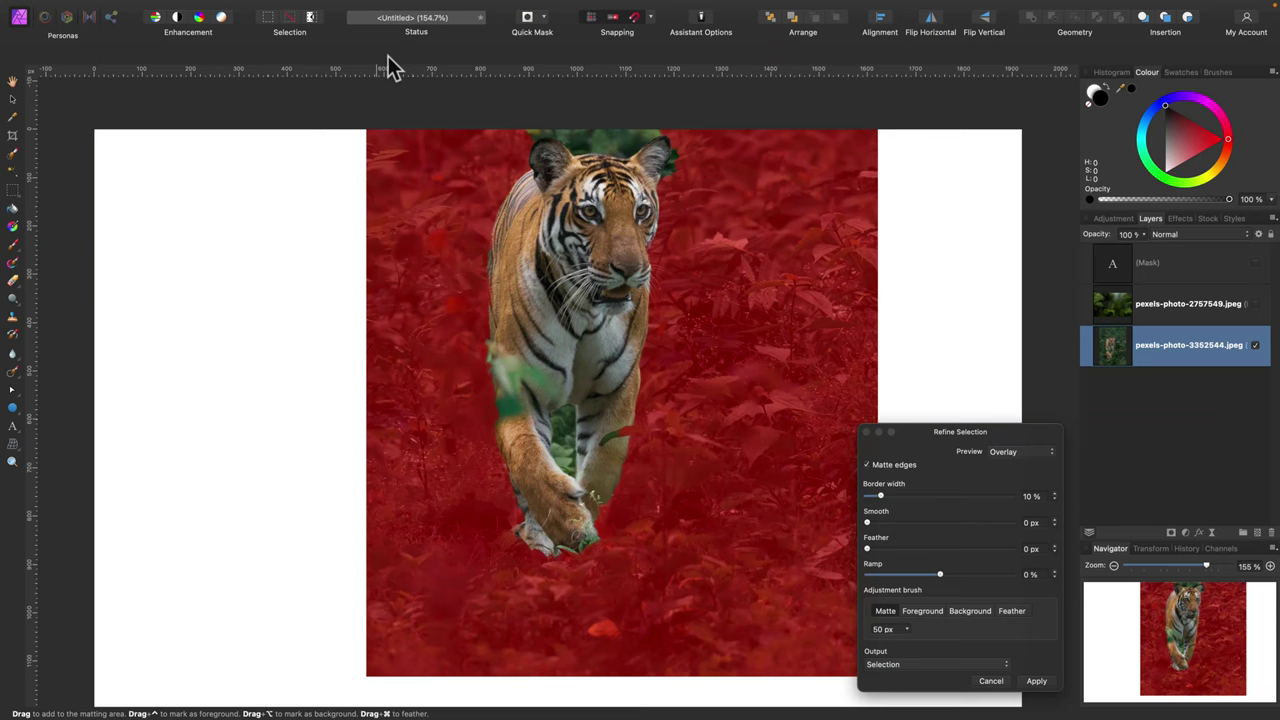
pyautogui.moveTo(925, 436); pyautogui.dragTo(955, 306)
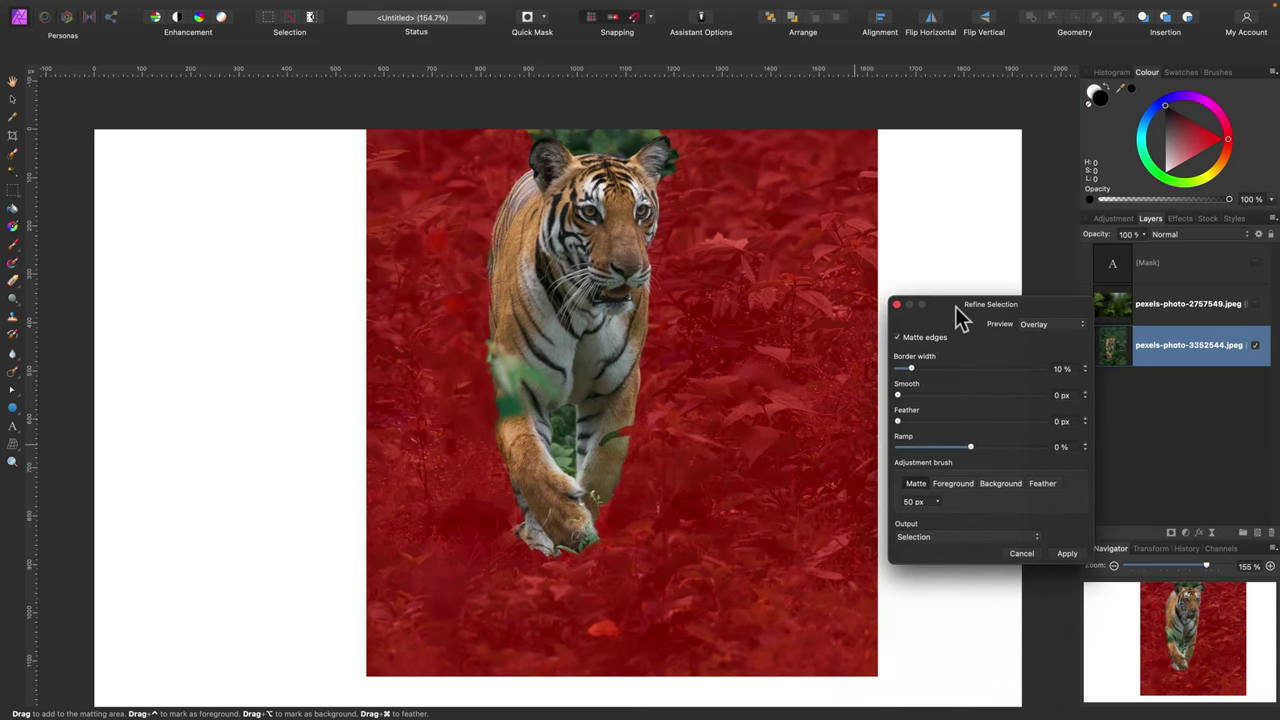
pyautogui.click(996, 483)
pyautogui.moveTo(590, 113)
pyautogui.mouseDown()
pyautogui.moveTo(522, 111)
pyautogui.moveTo(609, 117)
pyautogui.moveTo(639, 105)
pyautogui.moveTo(682, 123)
pyautogui.moveTo(673, 166)
pyautogui.mouseUp()
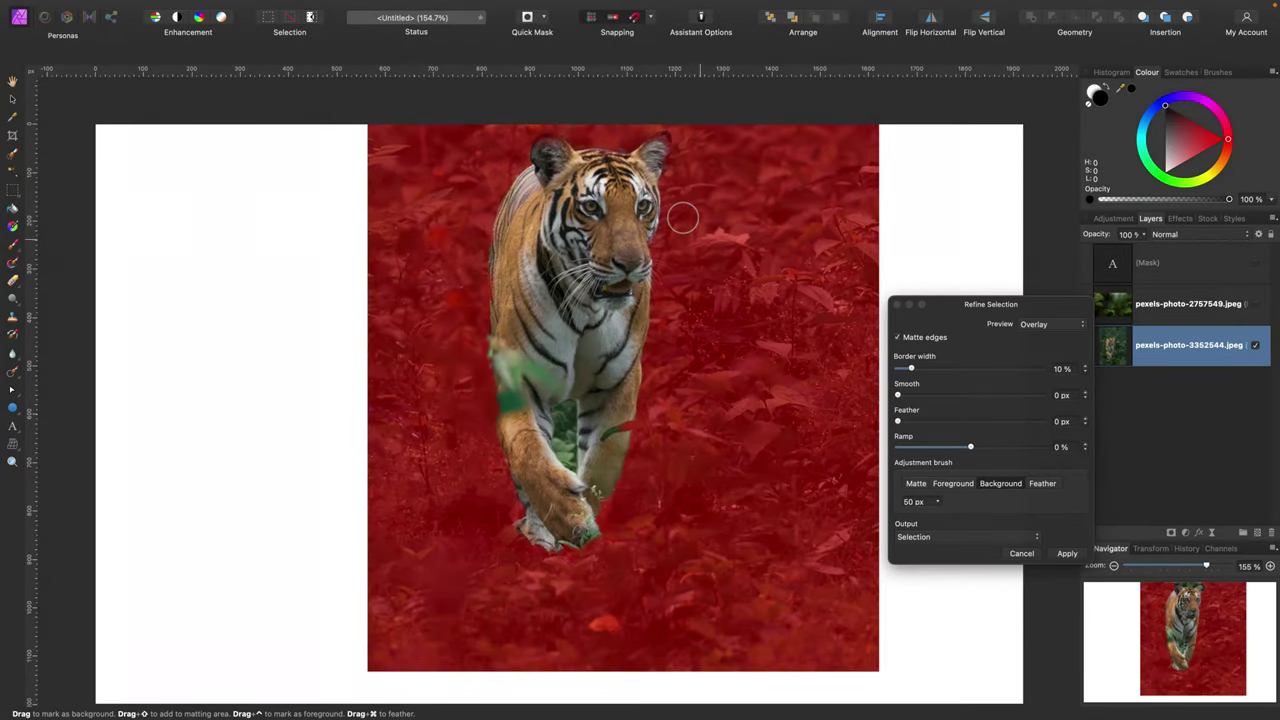
pyautogui.scroll(1, 705, 250)
pyautogui.scroll(1, 720, 274)
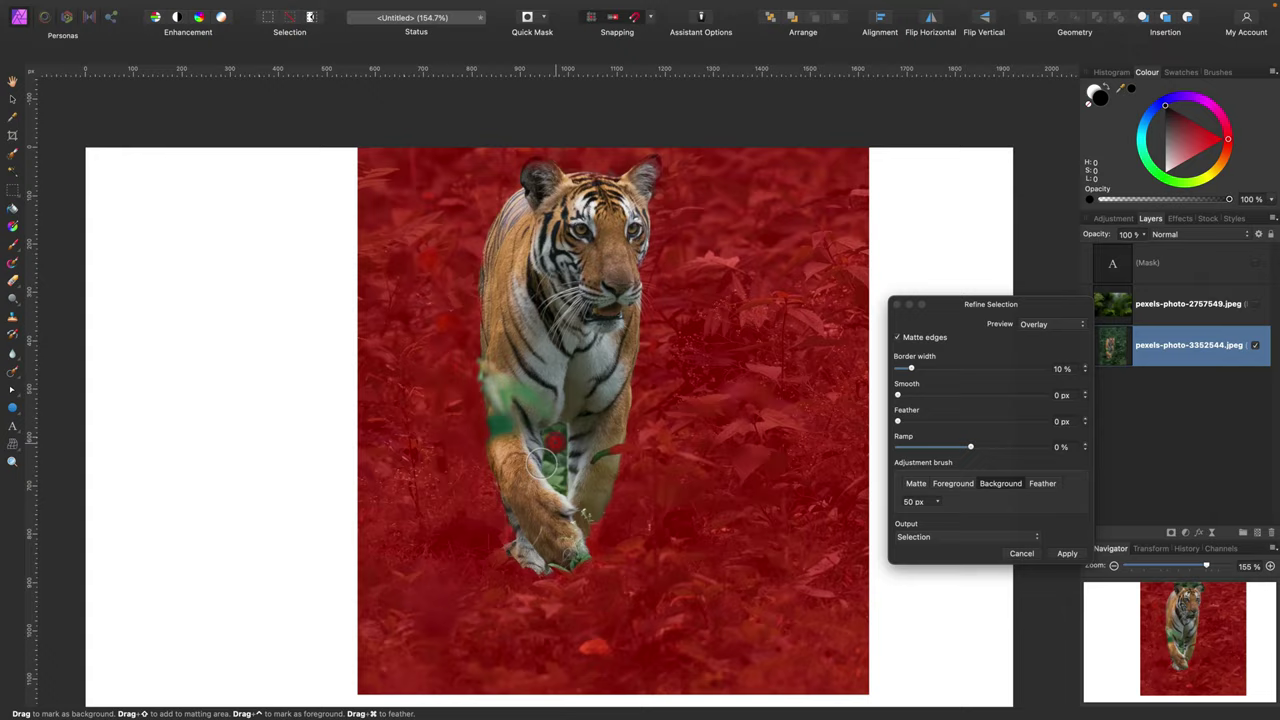
pyautogui.moveTo(541, 462); pyautogui.dragTo(543, 500)
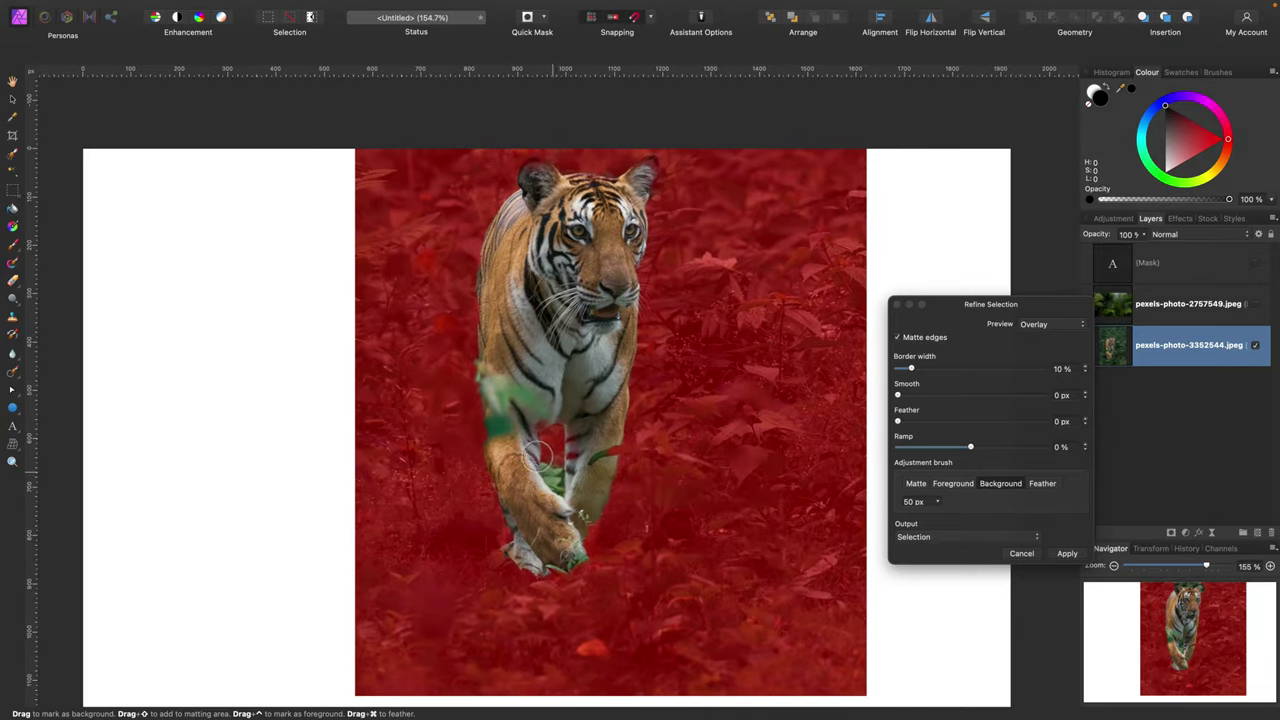
pyautogui.moveTo(480, 531); pyautogui.dragTo(486, 558)
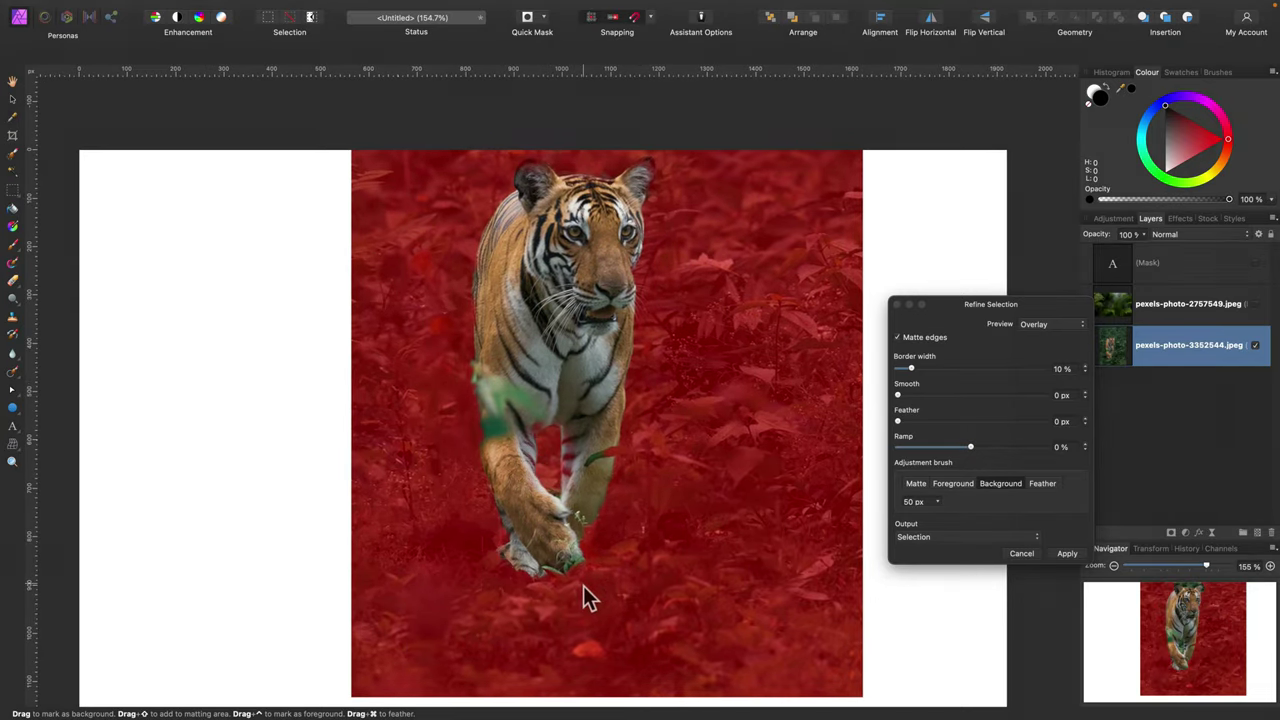
# - Paint the tiger's head and leg back in as foreground, using a smaller brush
pyautogui.click(952, 483)
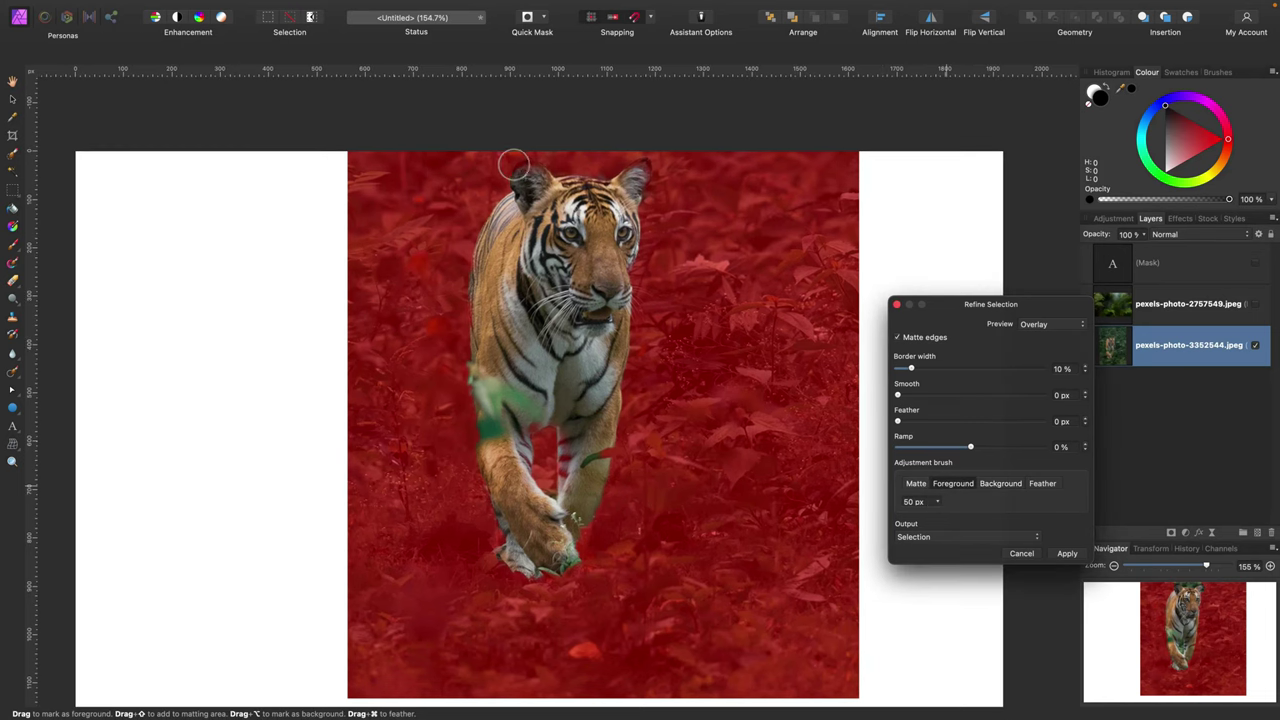
pyautogui.moveTo(512, 162)
pyautogui.mouseDown()
pyautogui.moveTo(625, 165)
pyautogui.moveTo(582, 309)
pyautogui.mouseUp()
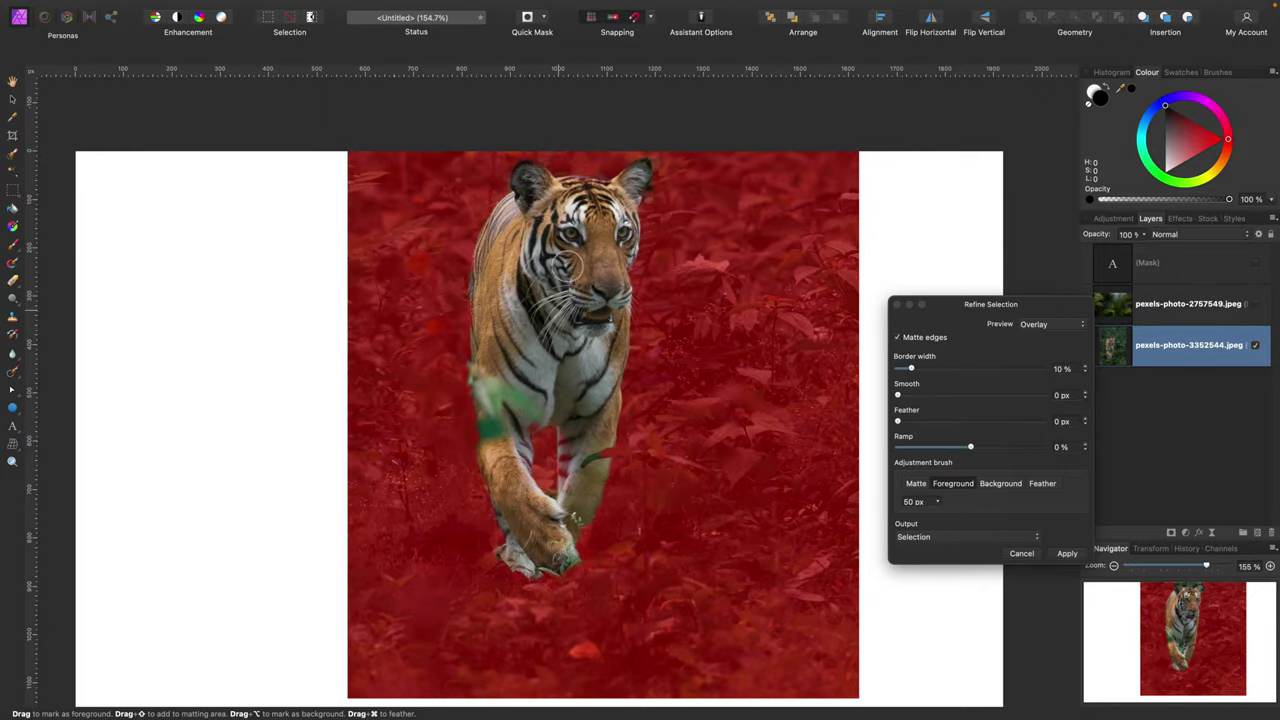
pyautogui.moveTo(581, 437); pyautogui.dragTo(586, 472)
pyautogui.hscroll(-2, 573, 458)
pyautogui.press('[')
pyautogui.press('[')
pyautogui.hscroll(1, 570, 450)
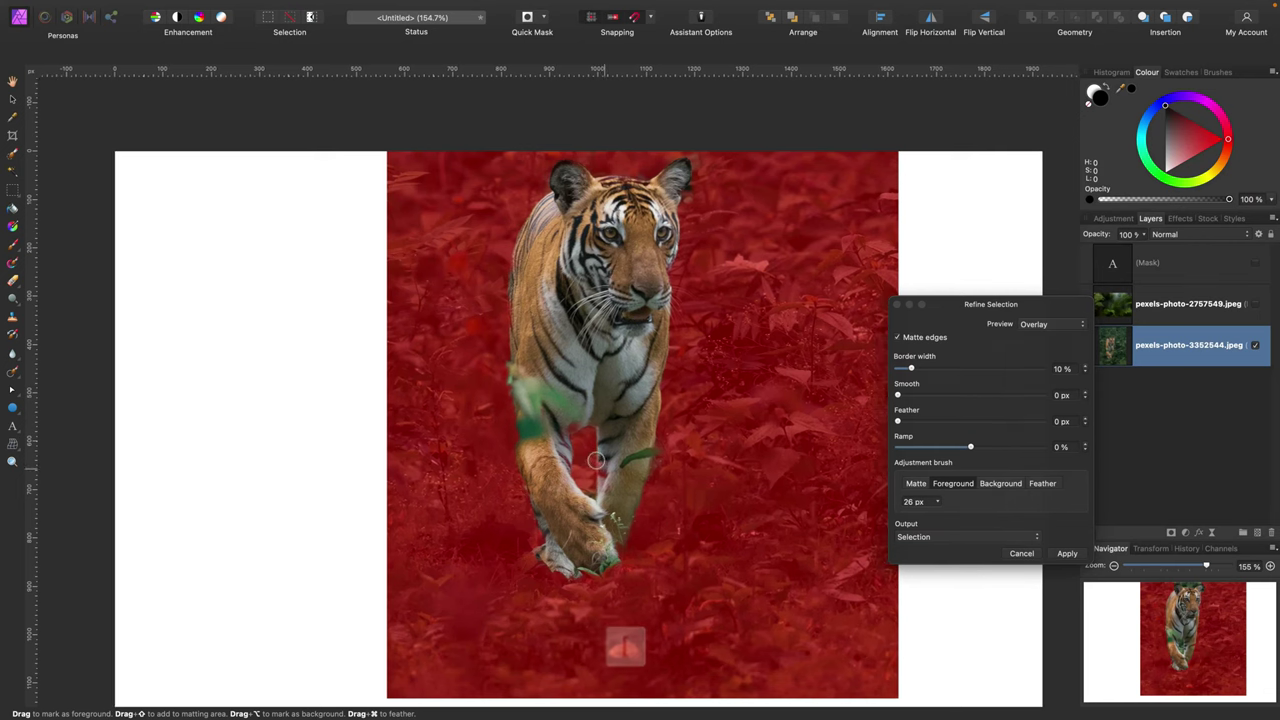
pyautogui.moveTo(608, 466); pyautogui.dragTo(557, 455)
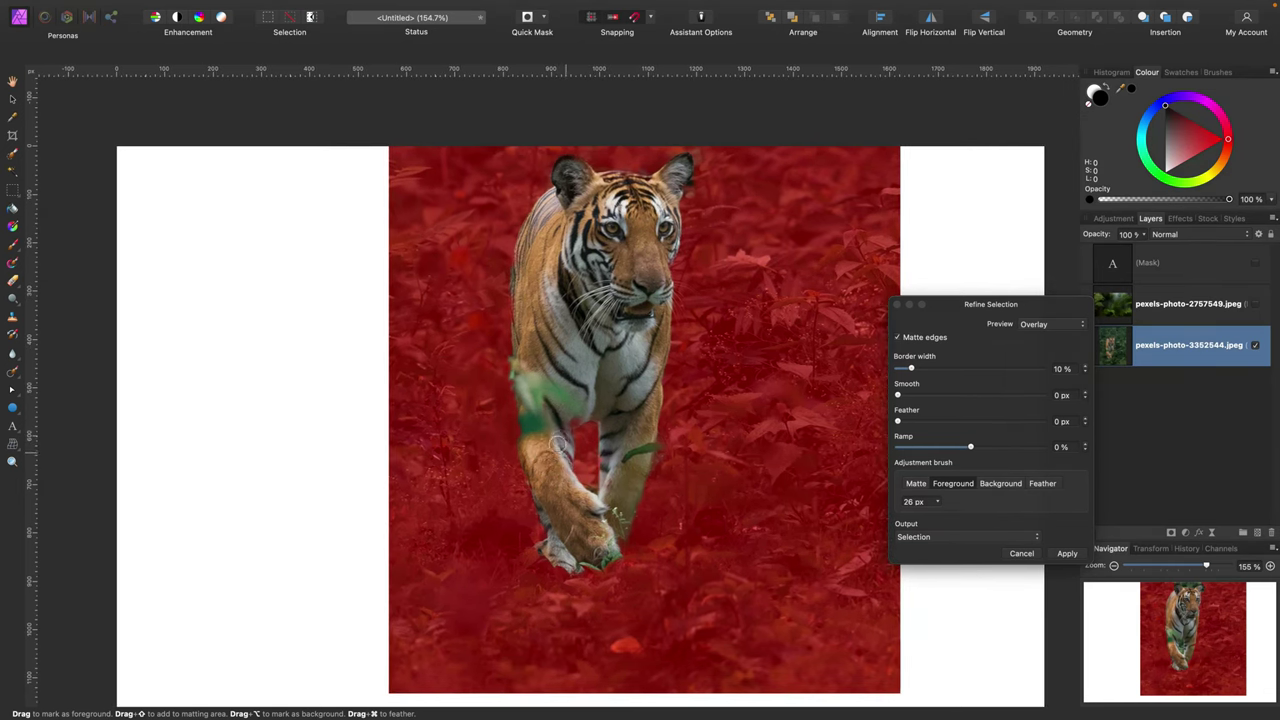
pyautogui.moveTo(559, 444); pyautogui.dragTo(562, 468)
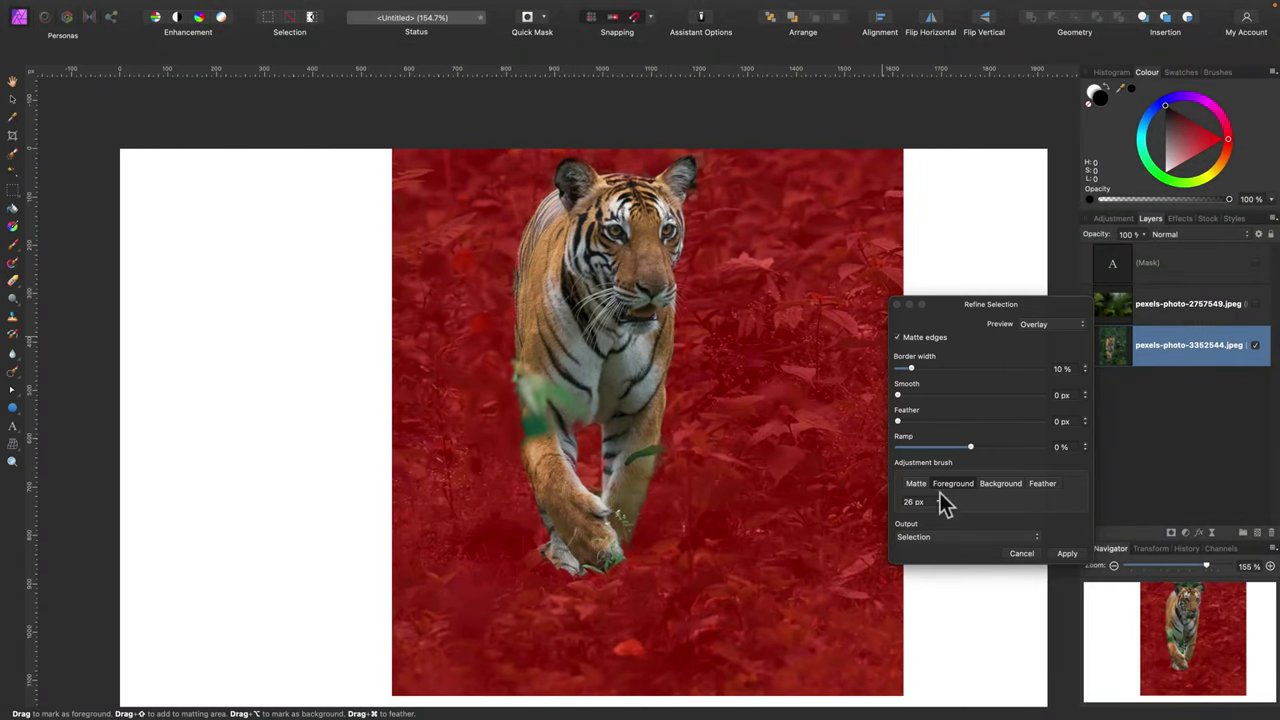
# - Output the refined tiger selection as a New layer with mask and apply it
pyautogui.click(939, 536)
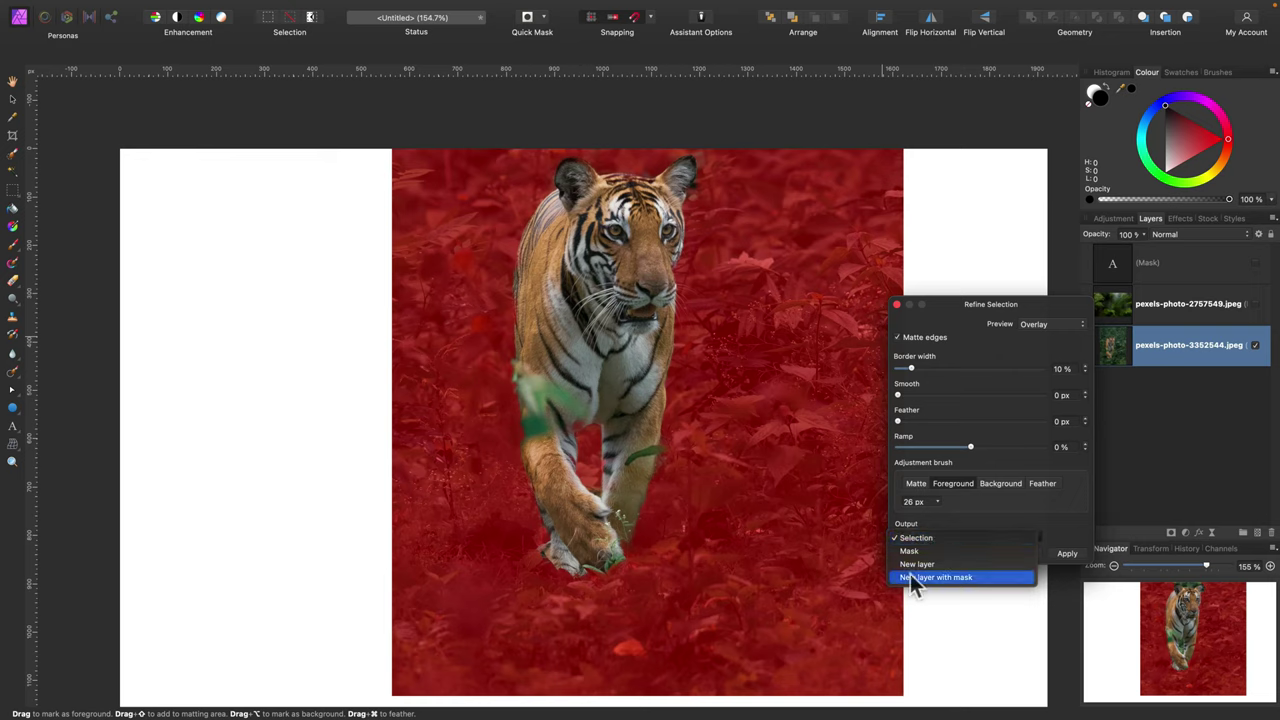
pyautogui.click(932, 577)
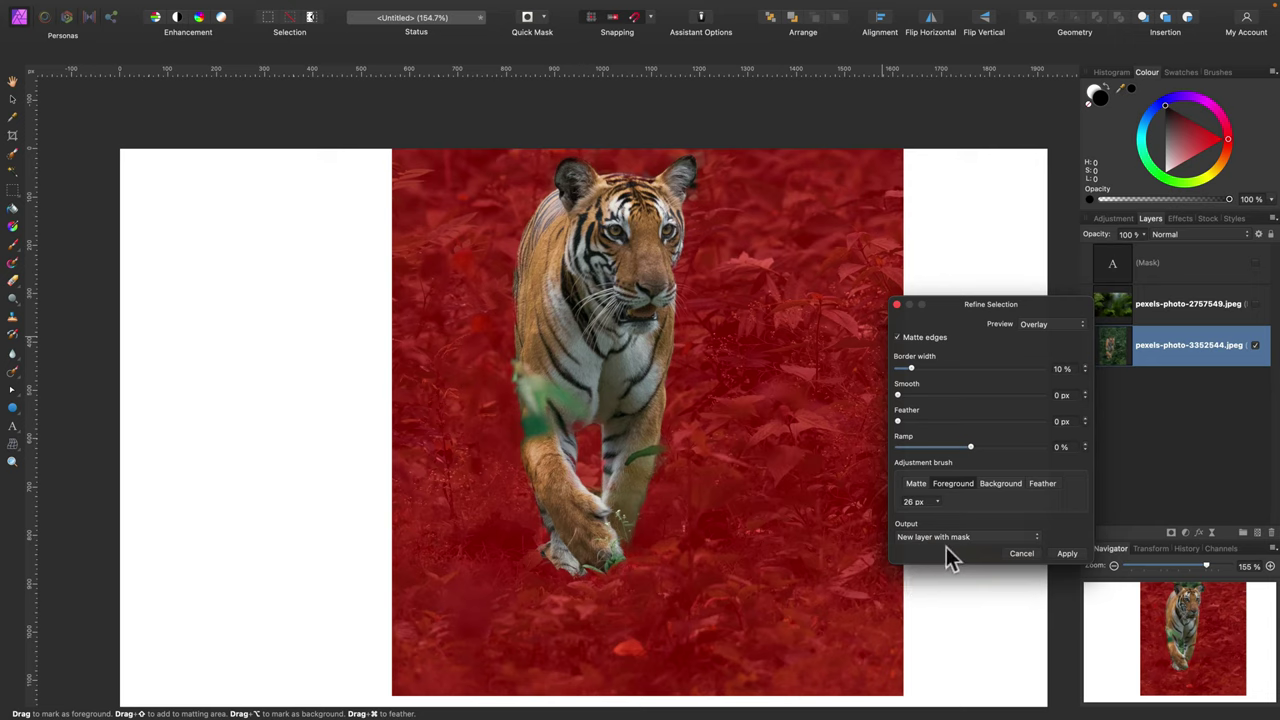
pyautogui.click(1073, 553)
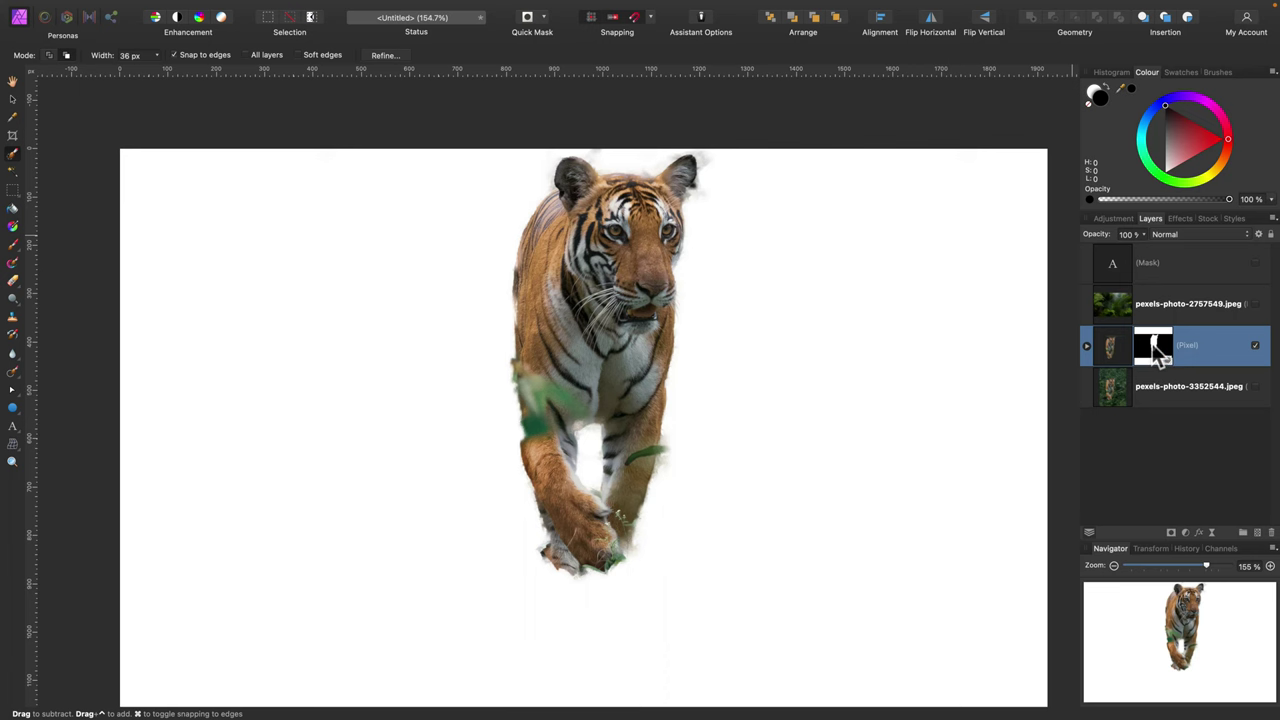
# - Show the fern layer, move the tiger Pixel layer above it, and nest its mask underneath
pyautogui.click(1256, 304)
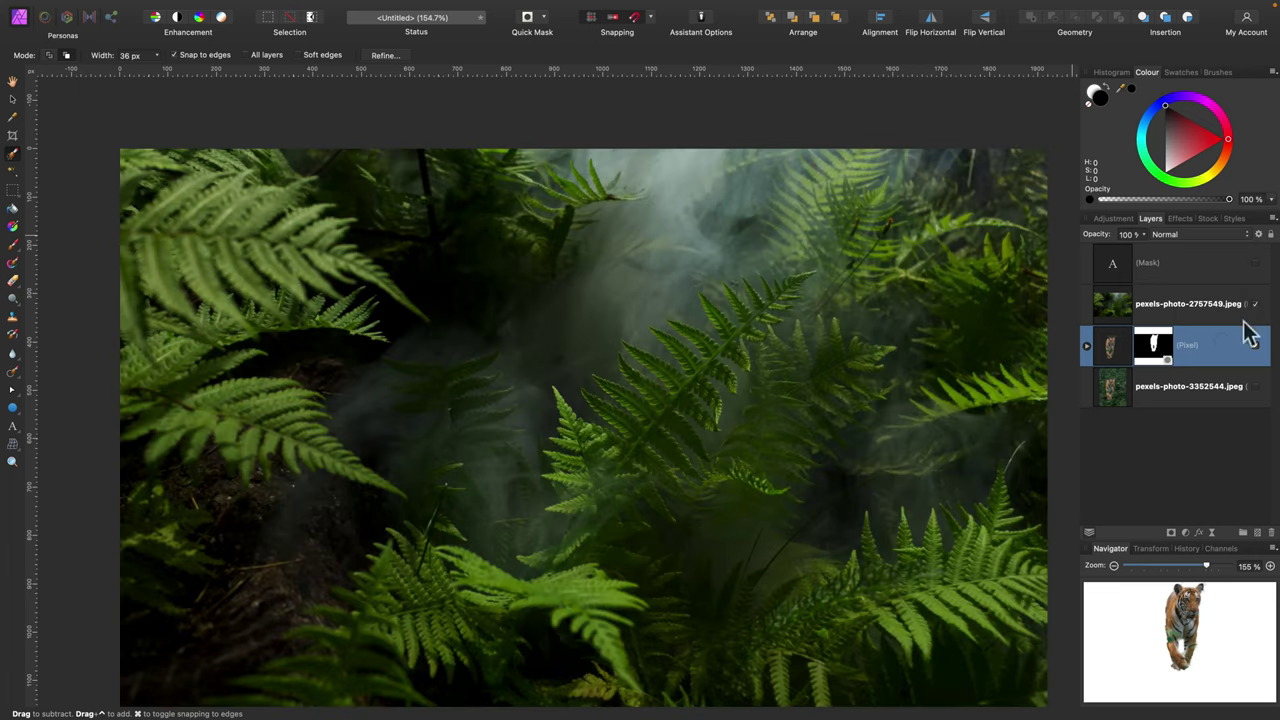
pyautogui.moveTo(1223, 345); pyautogui.dragTo(1155, 300)
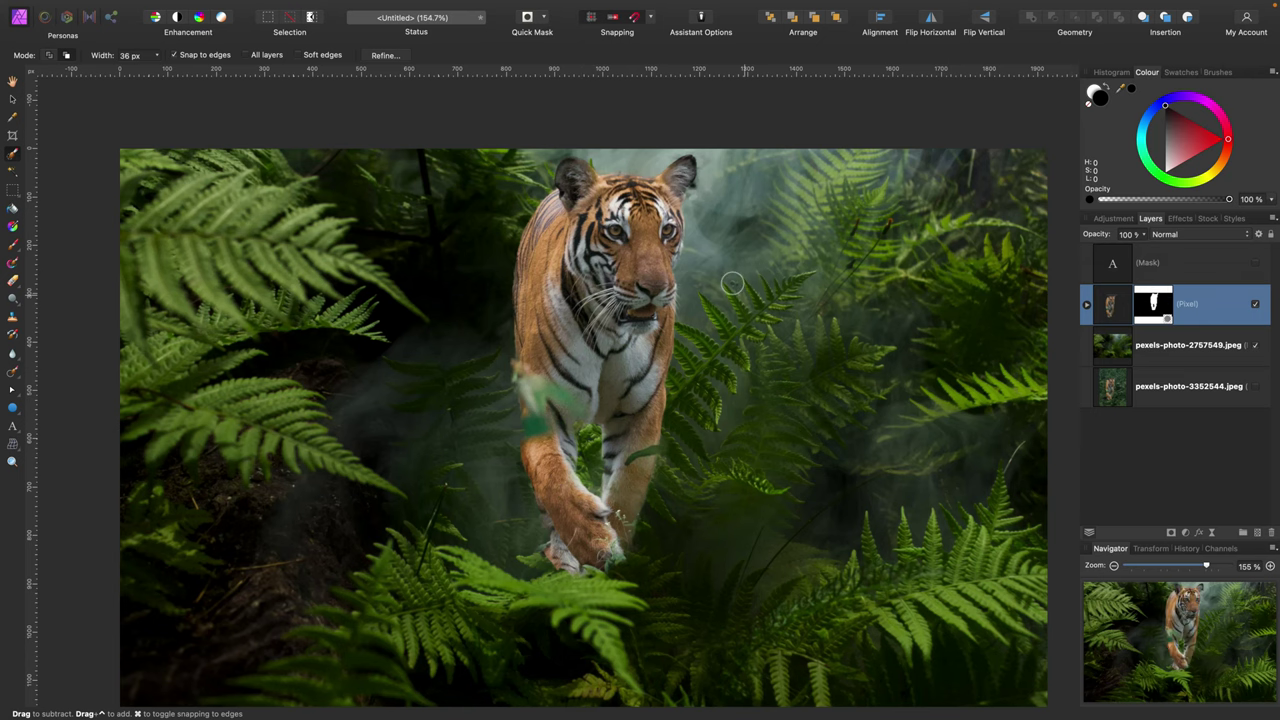
pyautogui.press('super+equal')
pyautogui.press('super+equal')
pyautogui.press('super+equal')
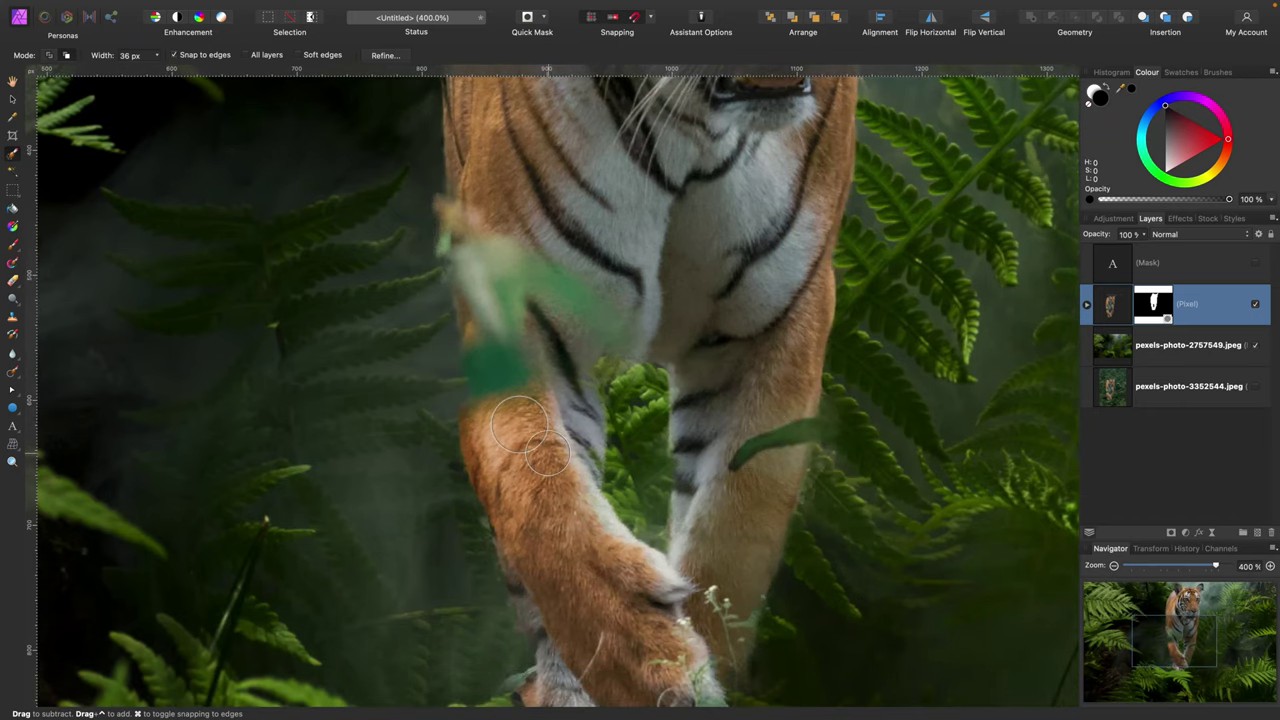
pyautogui.scroll(-5, 530, 430)
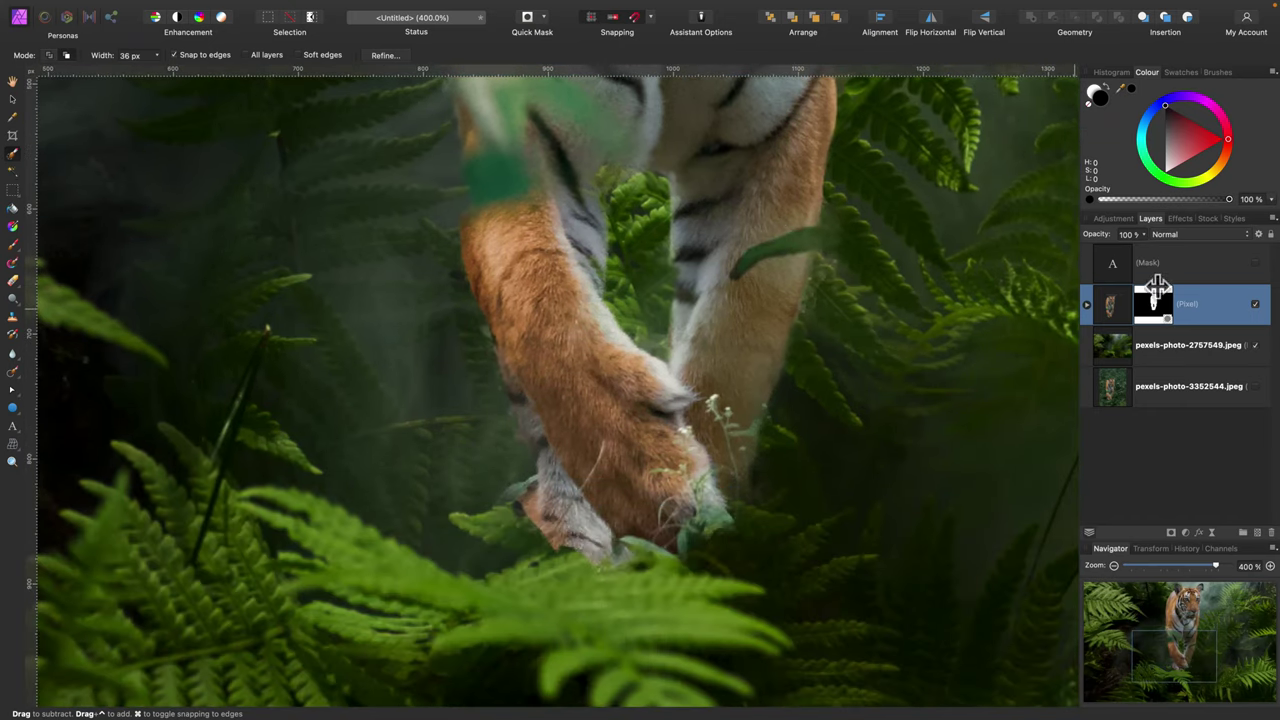
pyautogui.moveTo(1156, 290); pyautogui.dragTo(1158, 340)
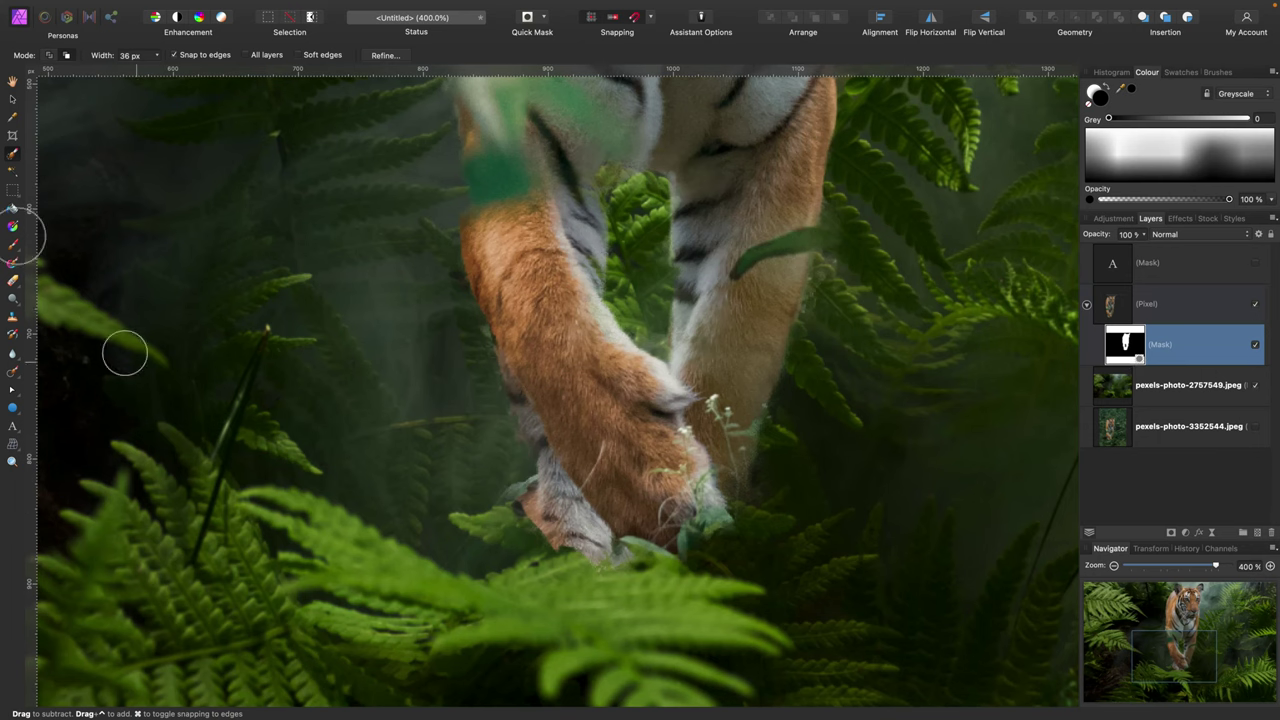
# - With a smaller Paint Brush, mask black over the paws and restore the lower paw in white
pyautogui.click(13, 243)
pyautogui.click(265, 395)
pyautogui.press('super+z')
pyautogui.click(466, 490)
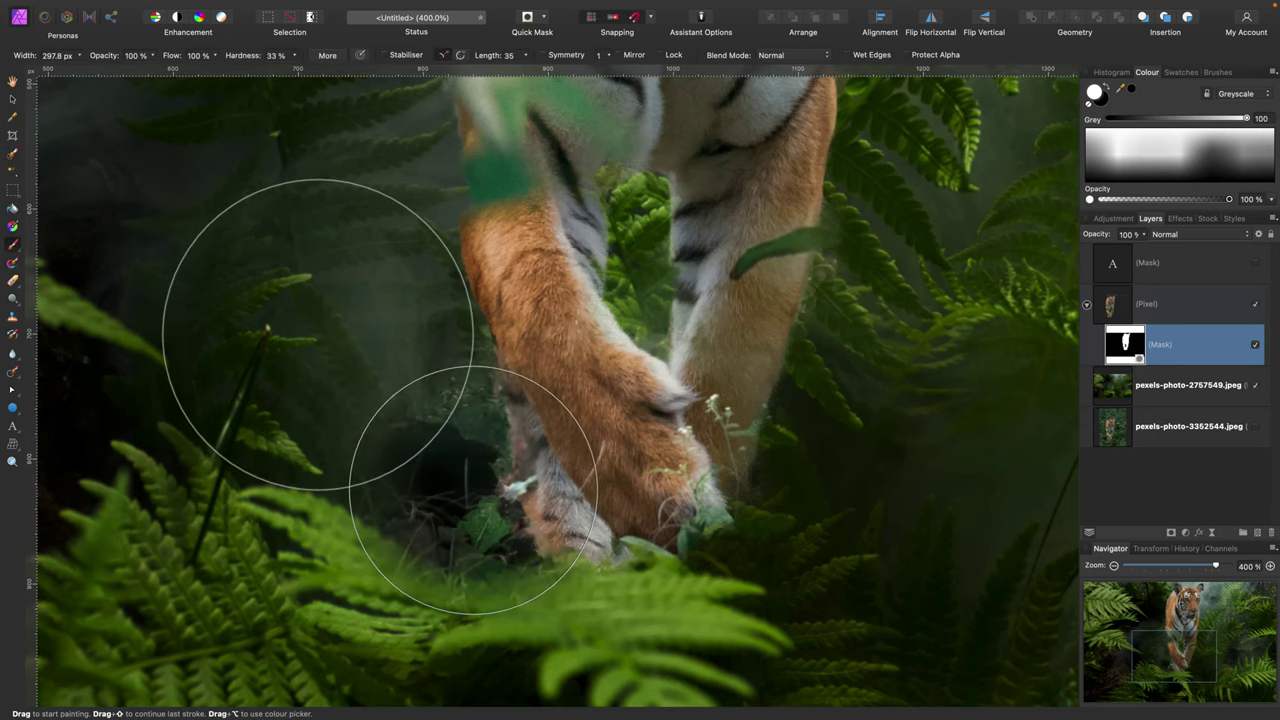
pyautogui.press('[')
pyautogui.press('[')
pyautogui.press('[')
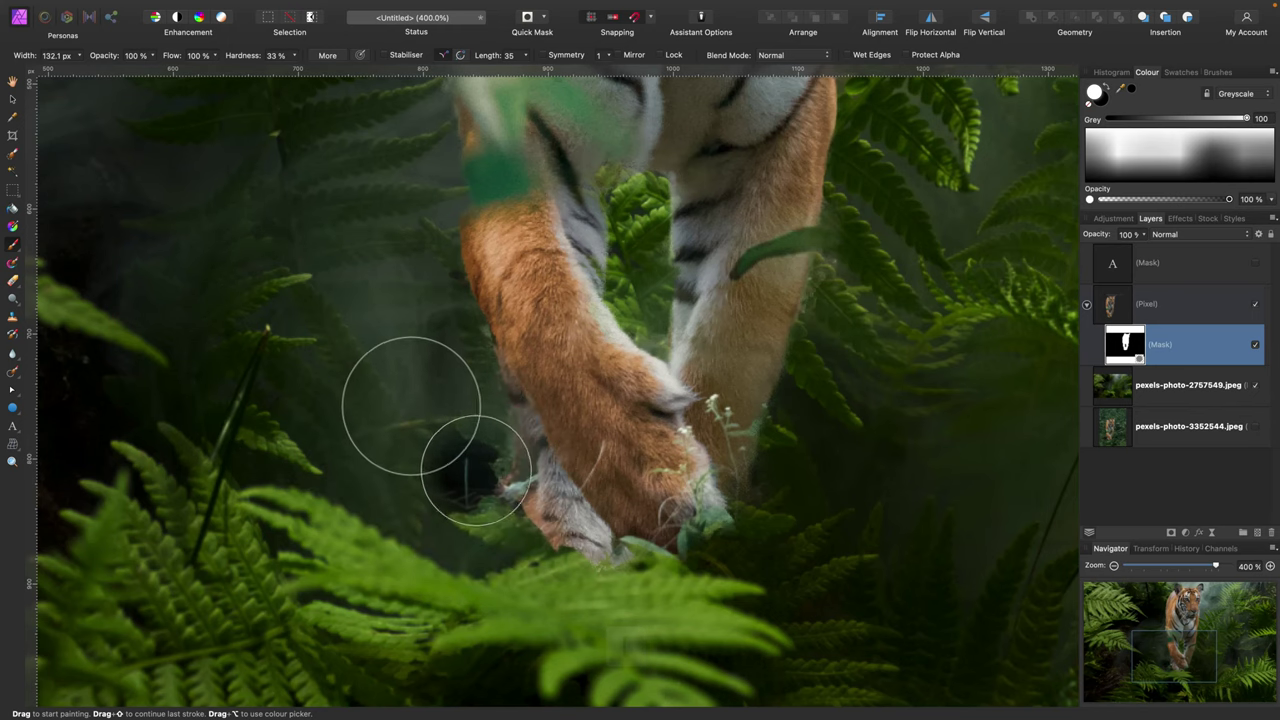
pyautogui.press('x')
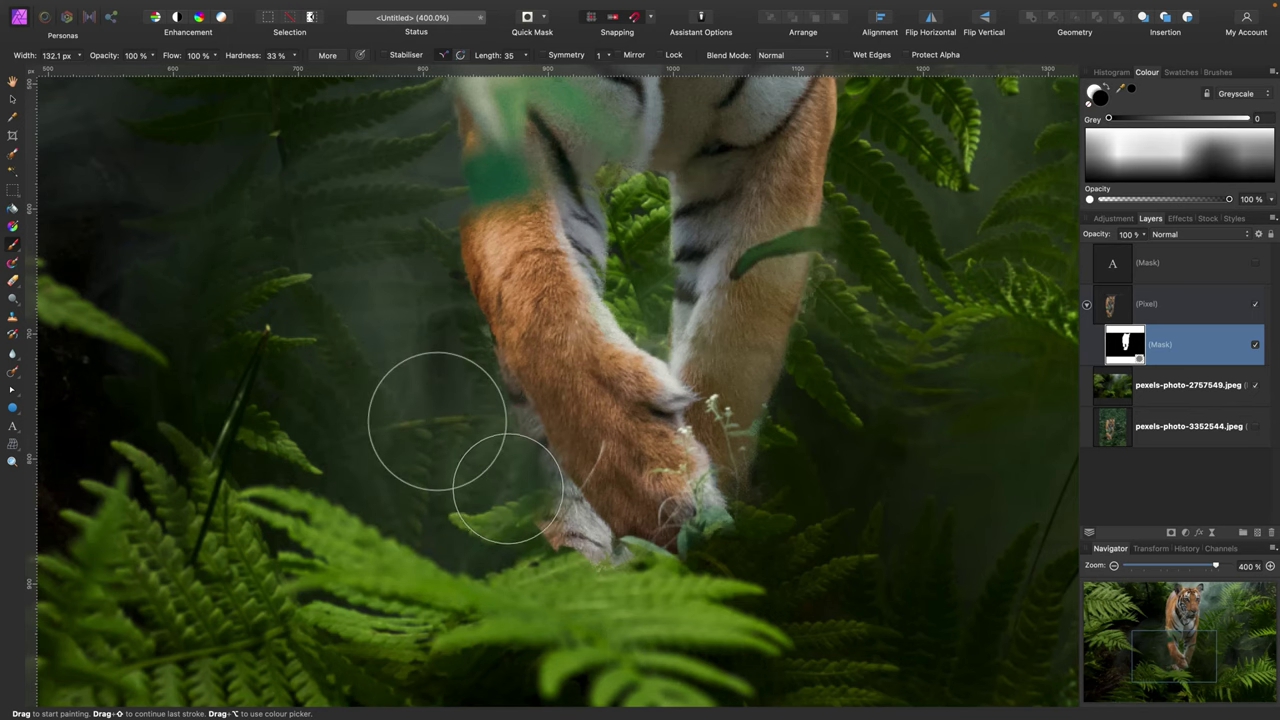
pyautogui.moveTo(509, 471)
pyautogui.mouseDown()
pyautogui.moveTo(807, 453)
pyautogui.moveTo(500, 528)
pyautogui.mouseUp()
pyautogui.press('x')
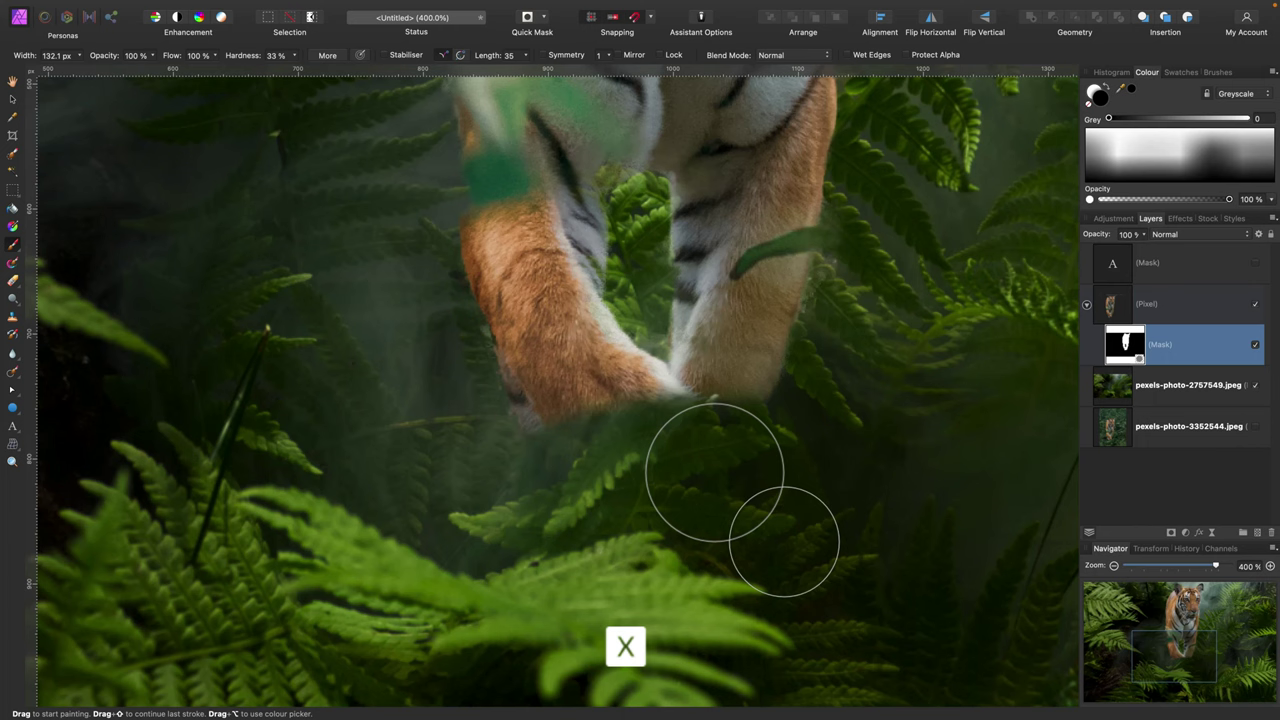
pyautogui.moveTo(786, 534)
pyautogui.mouseDown()
pyautogui.moveTo(587, 406)
pyautogui.moveTo(567, 417)
pyautogui.moveTo(599, 450)
pyautogui.moveTo(688, 415)
pyautogui.moveTo(698, 445)
pyautogui.moveTo(678, 474)
pyautogui.moveTo(625, 479)
pyautogui.moveTo(655, 488)
pyautogui.mouseUp()
pyautogui.press('super+minus')
pyautogui.press('super+minus')
pyautogui.press('super+minus')
pyautogui.press('super+minus')
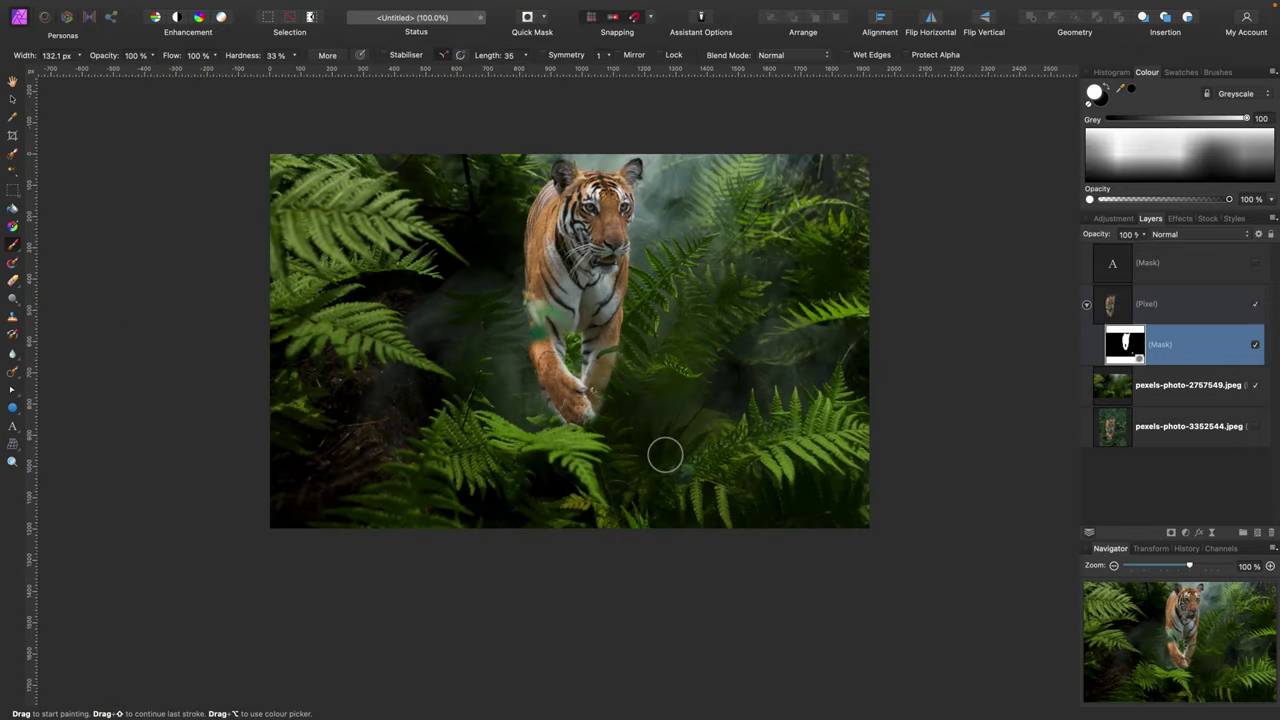
# - Delete the painted mask, add a fresh blank mask to the tiger layer, and target it
pyautogui.press('BackSpace')
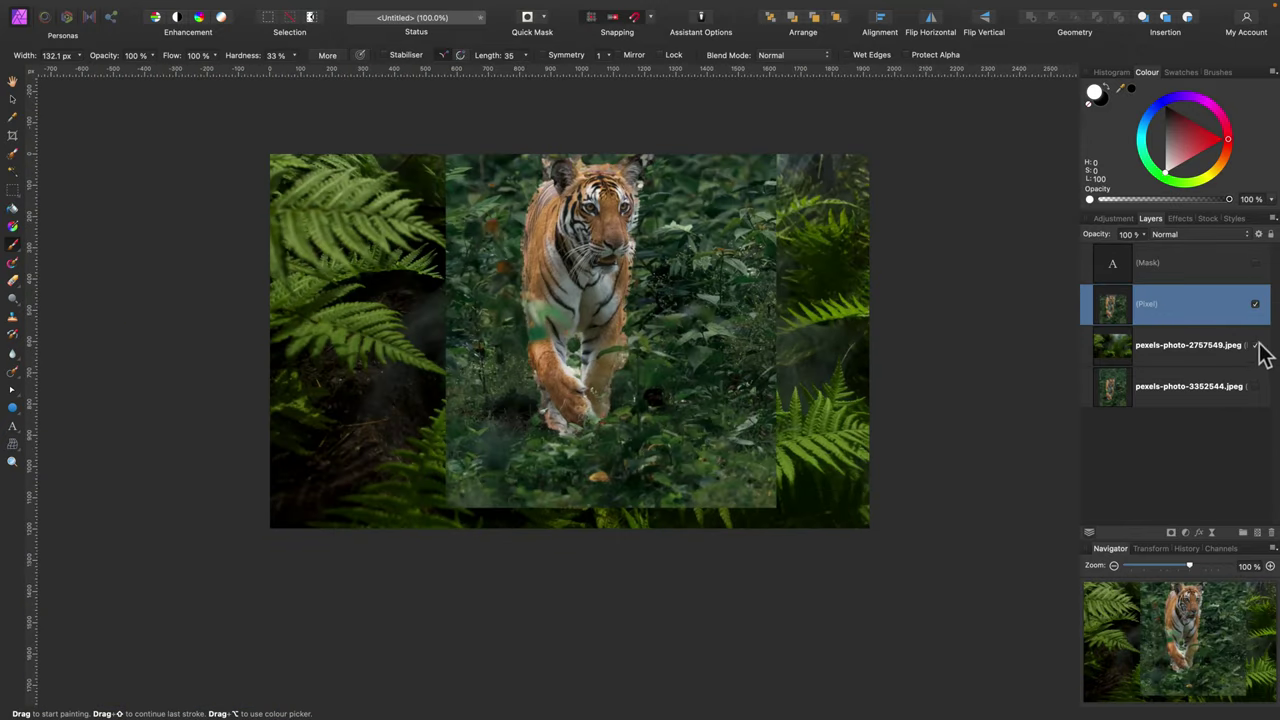
pyautogui.scroll(2, 660, 335)
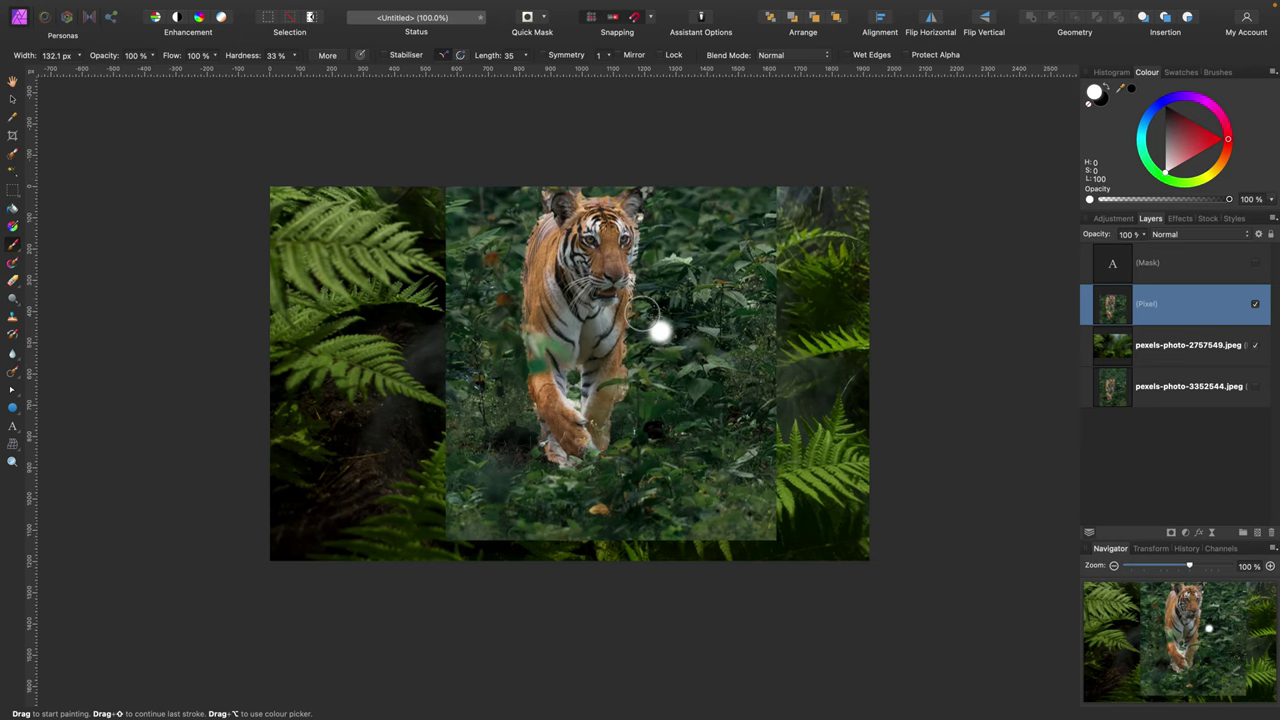
pyautogui.click(1172, 533)
pyautogui.click(1131, 345)
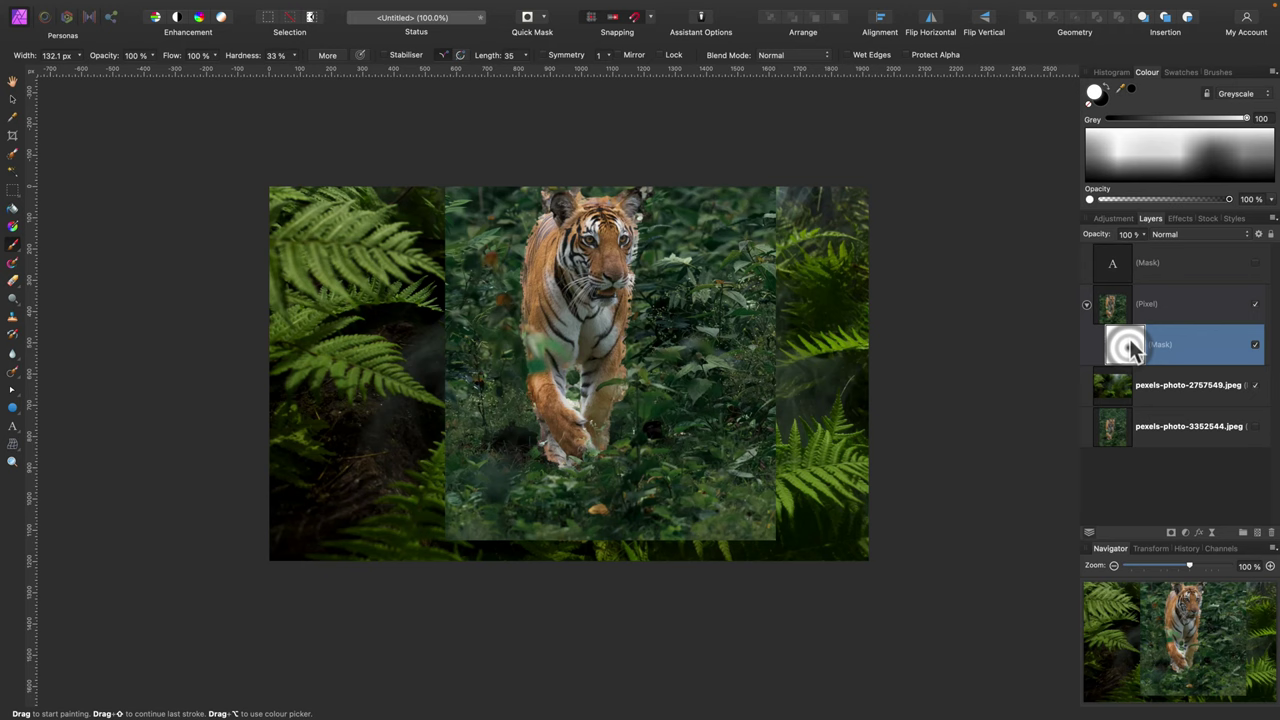
pyautogui.click(12, 228)
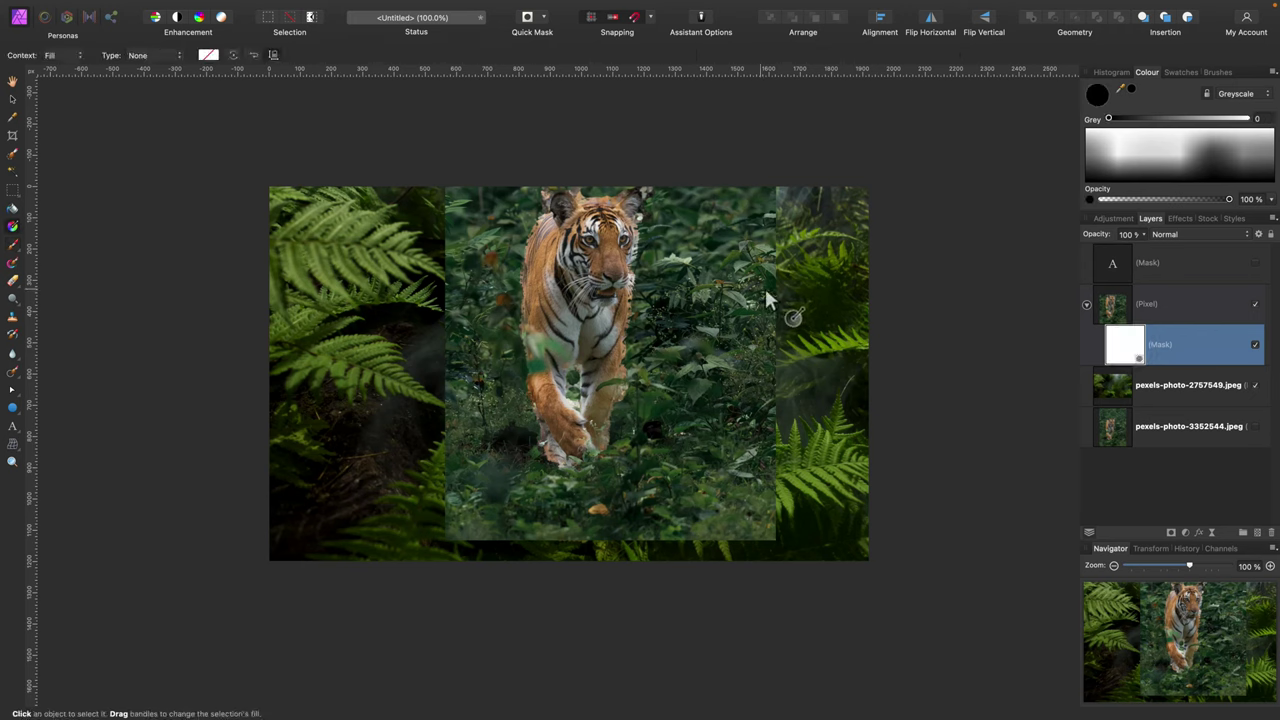
# - Draw a vertical linear gradient on the mask from the tiger's head down, tuning the fade length
pyautogui.moveTo(766, 287); pyautogui.dragTo(463, 292)
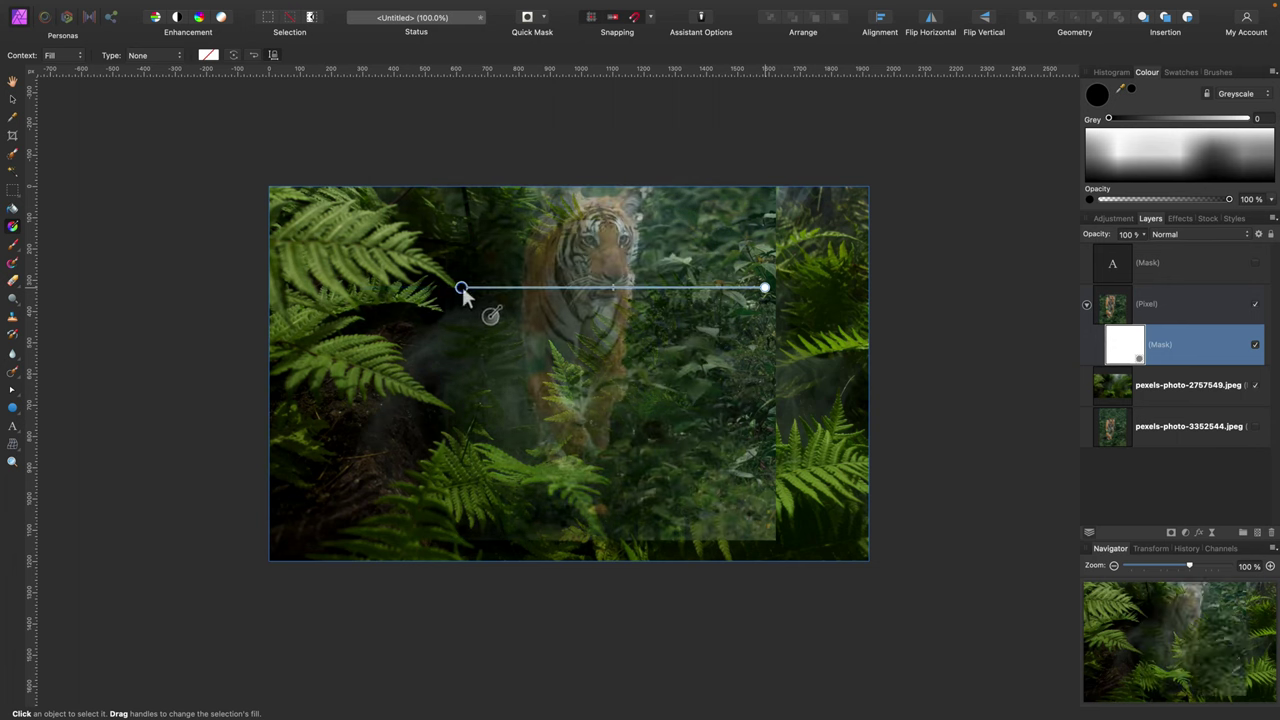
pyautogui.moveTo(591, 272); pyautogui.dragTo(579, 608)
pyautogui.moveTo(590, 540); pyautogui.dragTo(598, 438)
pyautogui.moveTo(591, 393); pyautogui.dragTo(591, 438)
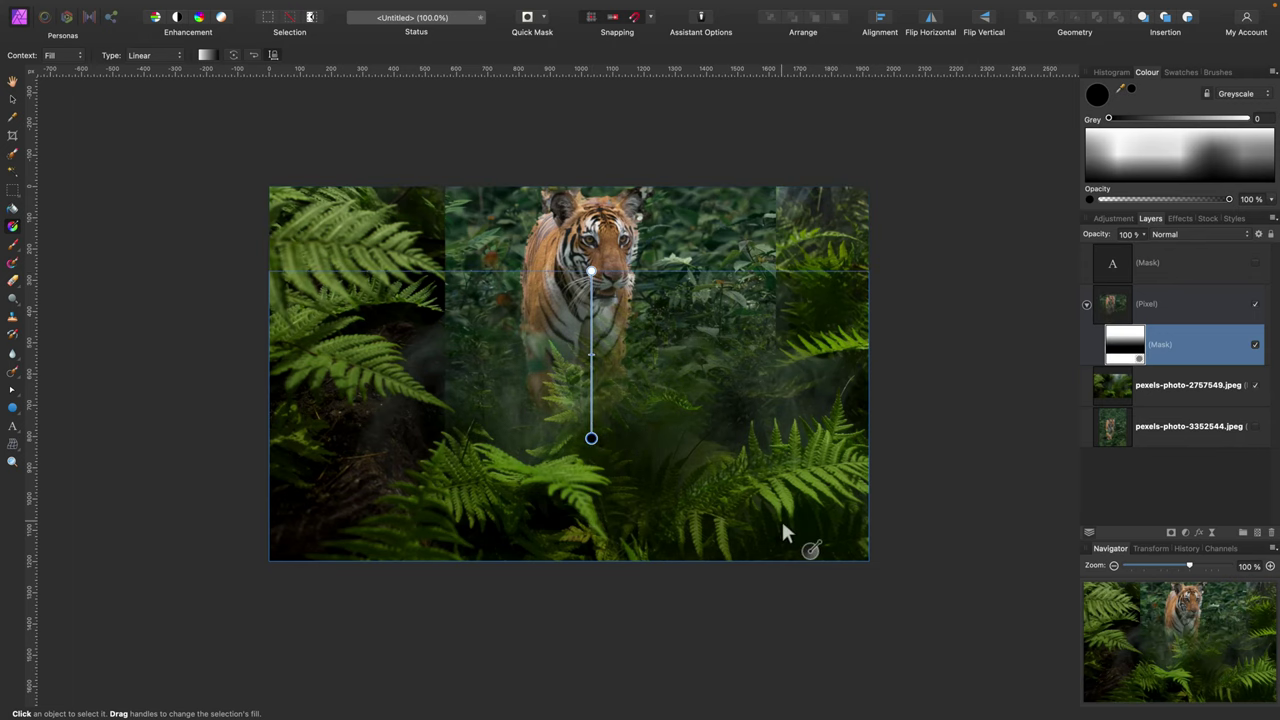